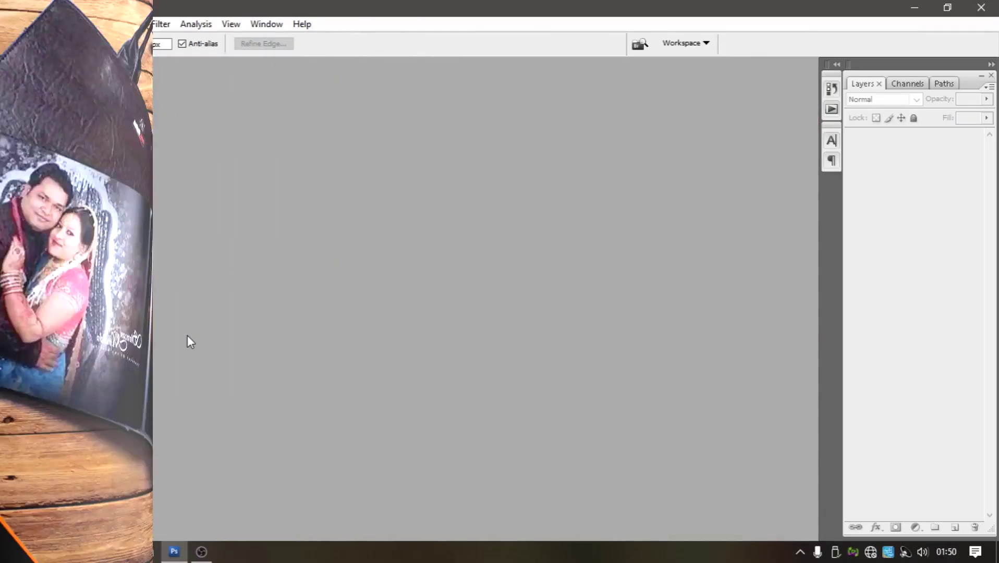
# - Create a white 36 × 12 inch, 300 ppi RGB document named '12 x 36 Album Templ'
pyautogui.click(11, 24)
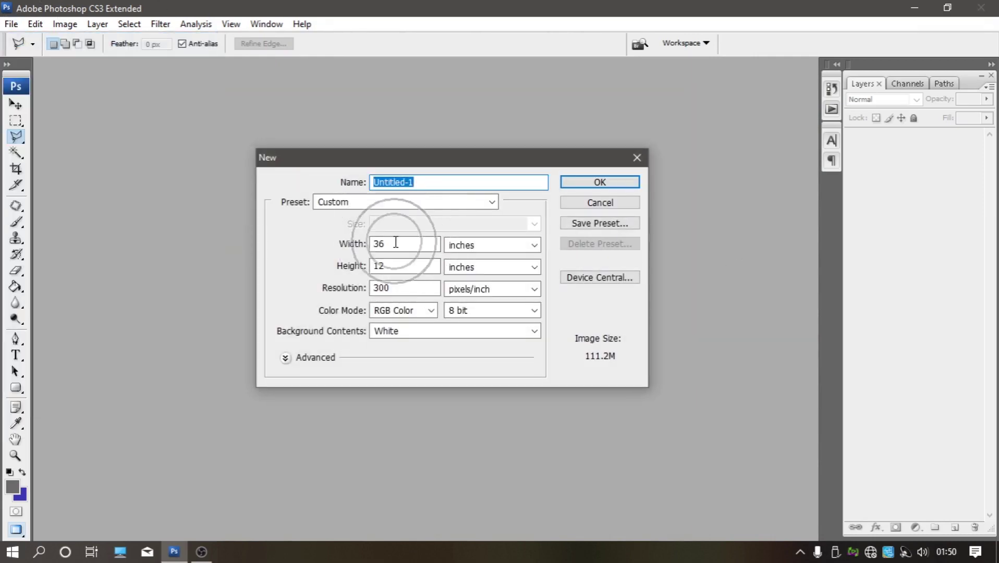
pyautogui.click(488, 245)
pyautogui.click(485, 269)
pyautogui.doubleClick(378, 245)
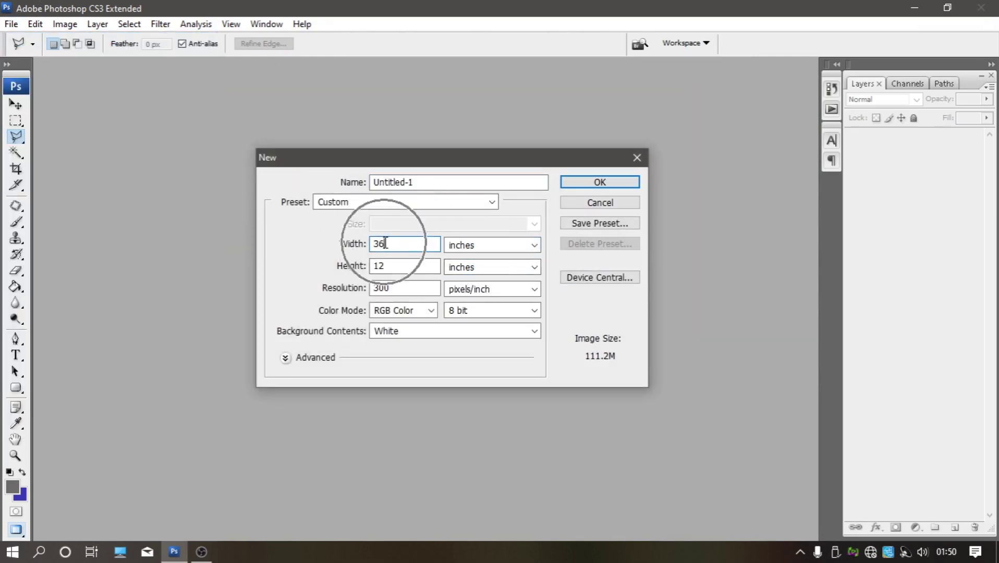
pyautogui.write('6')
pyautogui.press('Tab')
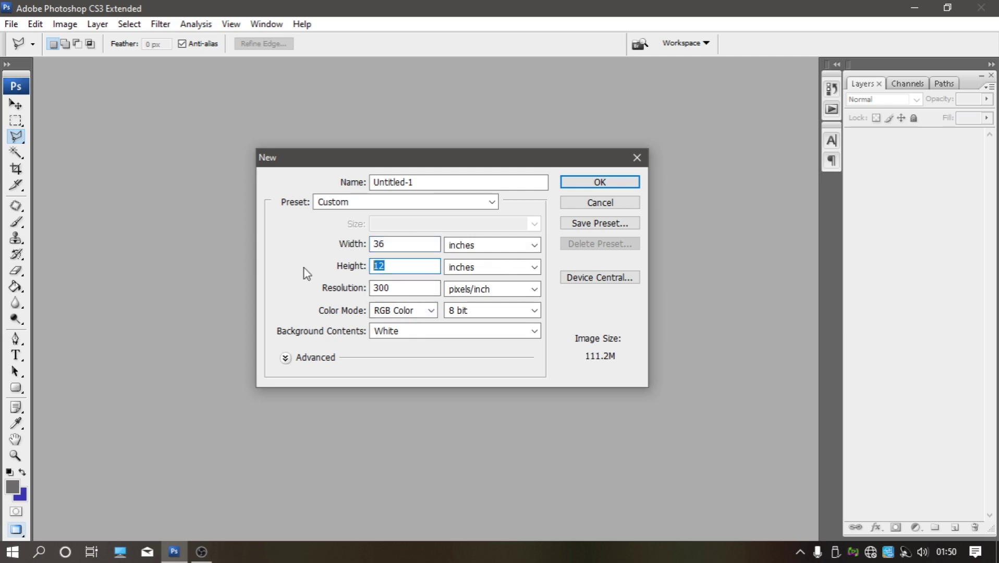
pyautogui.click(383, 288)
pyautogui.click(407, 311)
pyautogui.click(403, 345)
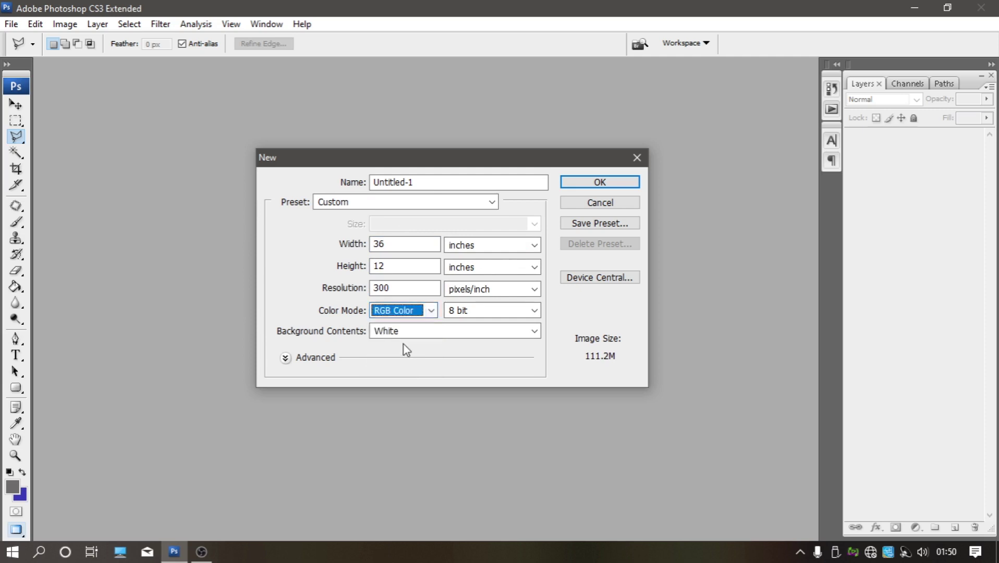
pyautogui.click(346, 209)
pyautogui.hotkey('shift', 'Tab')
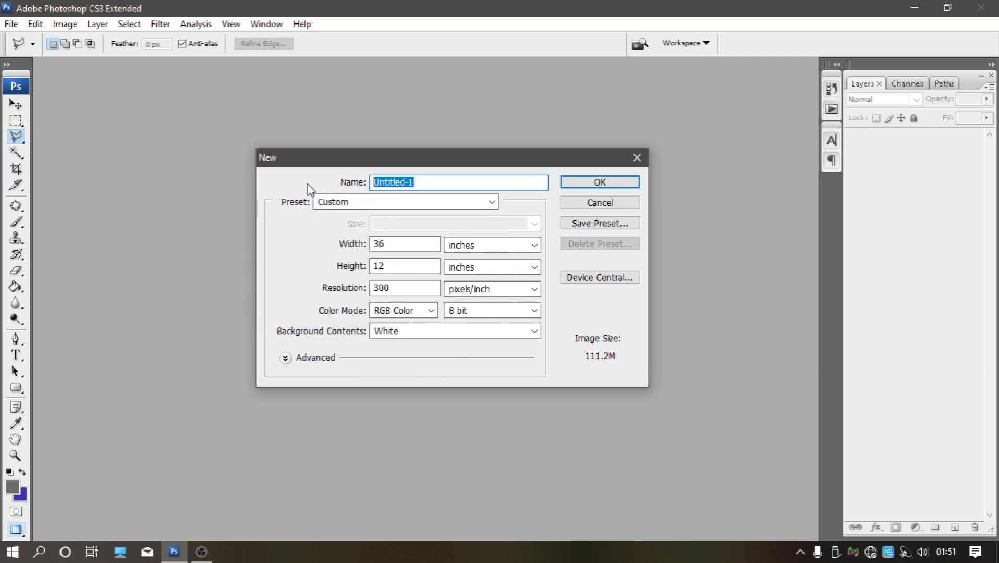
pyautogui.write('12 x 36 Album Templ')
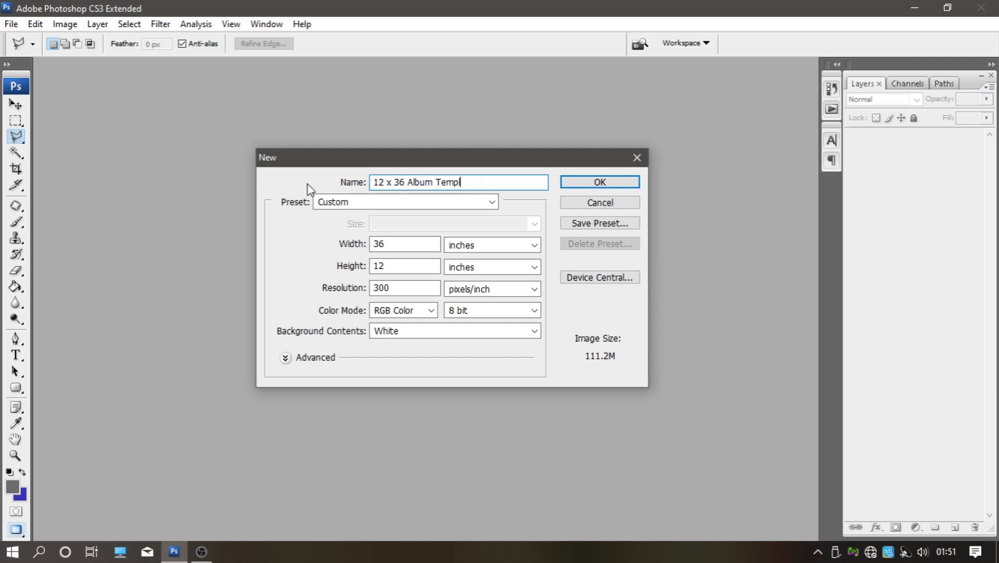
pyautogui.click(591, 181)
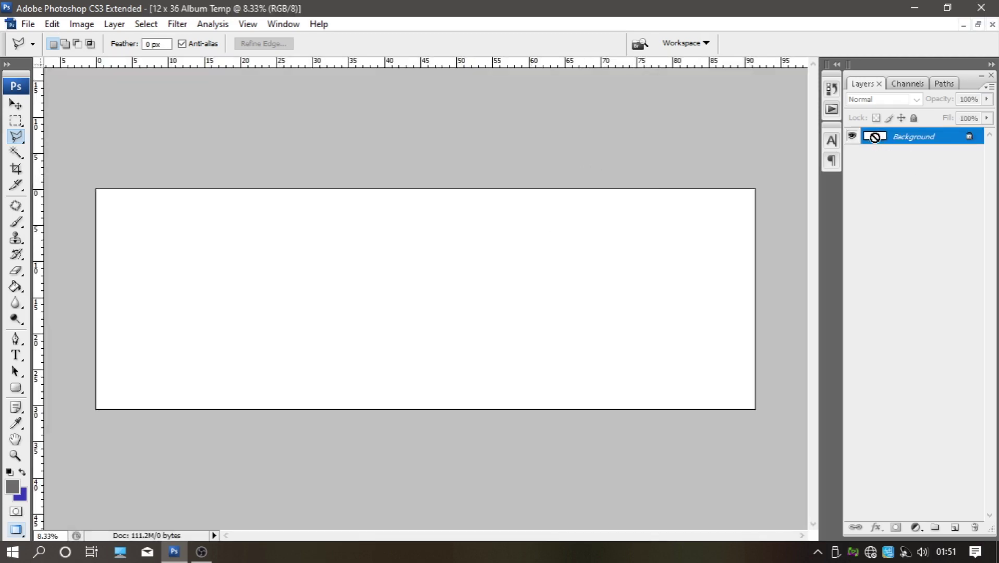
# - Convert the Background into Layer 0 and place a vertical guide at the canvas centre
pyautogui.doubleClick(875, 137)
pyautogui.click(623, 172)
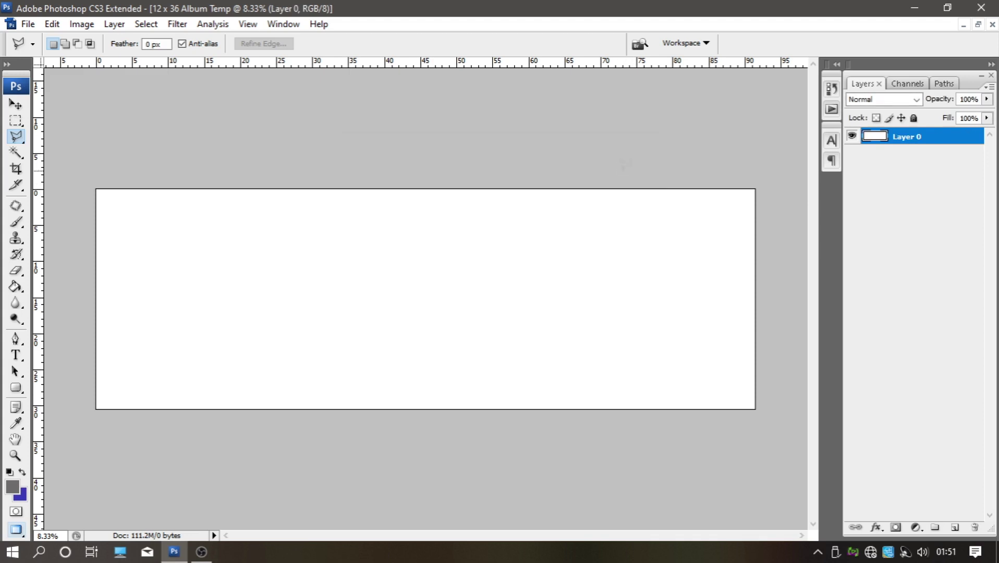
pyautogui.click(15, 104)
pyautogui.moveTo(47, 315); pyautogui.dragTo(426, 330)
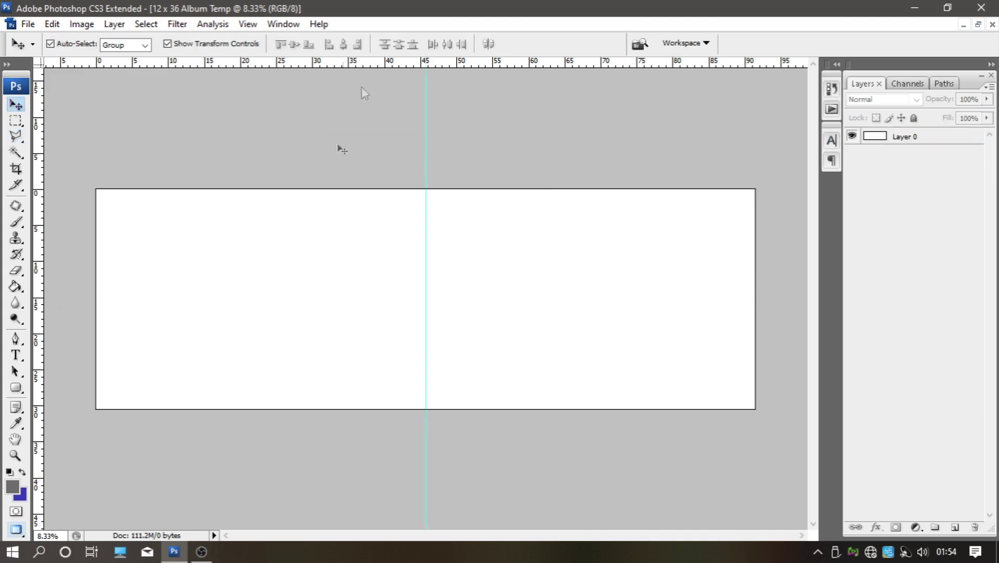
# - Set the foreground colour to light orange (ffbe71)
pyautogui.click(13, 486)
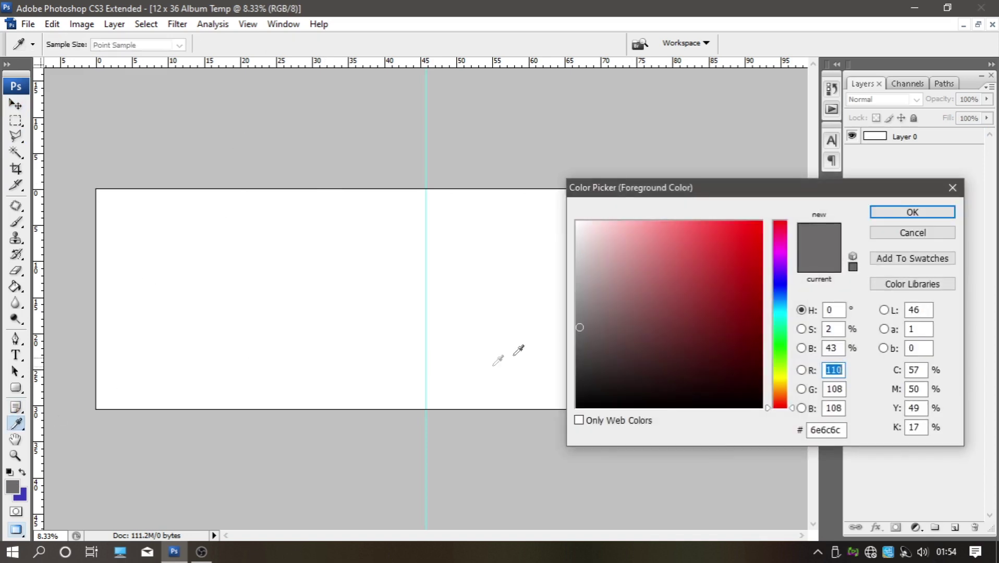
pyautogui.moveTo(780, 383); pyautogui.dragTo(781, 391)
pyautogui.click(756, 258)
pyautogui.click(782, 381)
pyautogui.moveTo(692, 233); pyautogui.dragTo(680, 221)
pyautogui.click(912, 213)
# - Try a paint-bucket fill, then select Layer 0 and add a new empty Layer 1
pyautogui.click(16, 286)
pyautogui.click(192, 281)
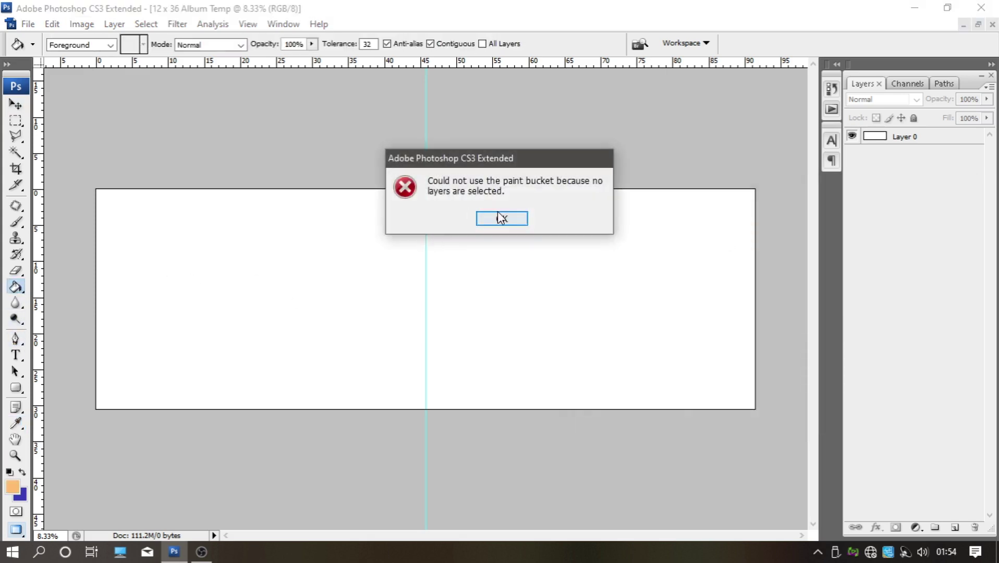
pyautogui.click(503, 217)
pyautogui.click(870, 137)
pyautogui.click(955, 528)
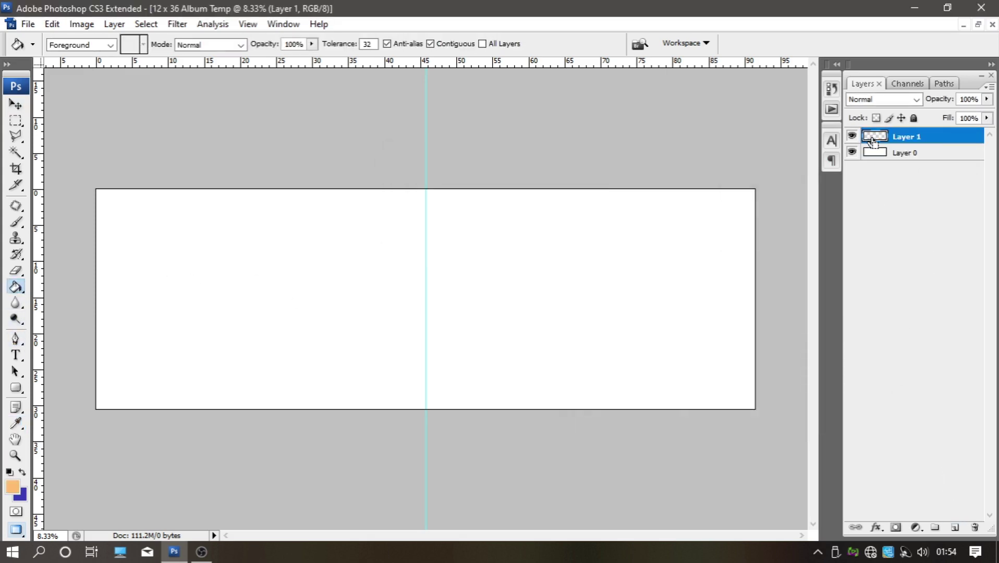
# - Delete a full-height rectangular column of orange near the left edge, then deselect
pyautogui.press('l')
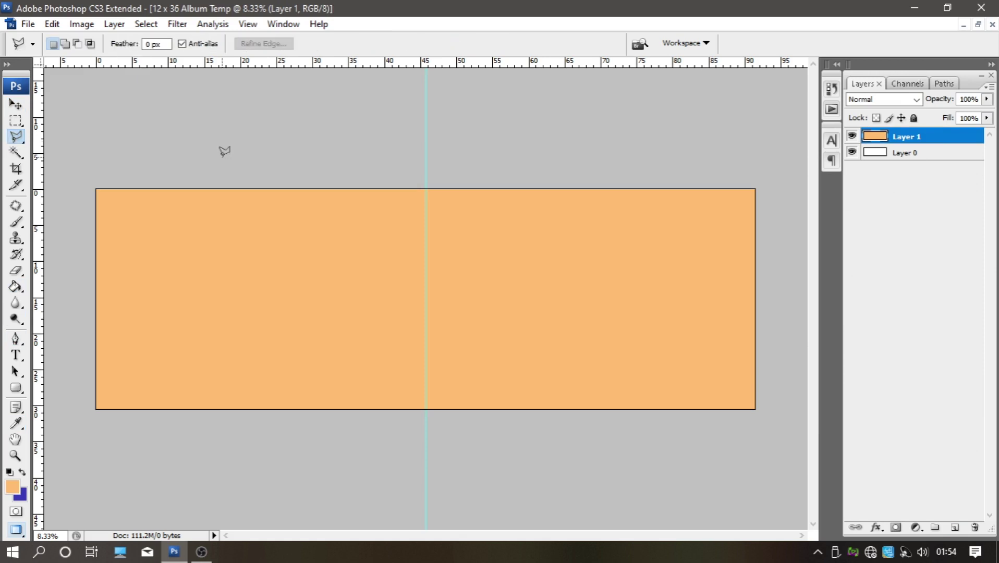
pyautogui.press('m')
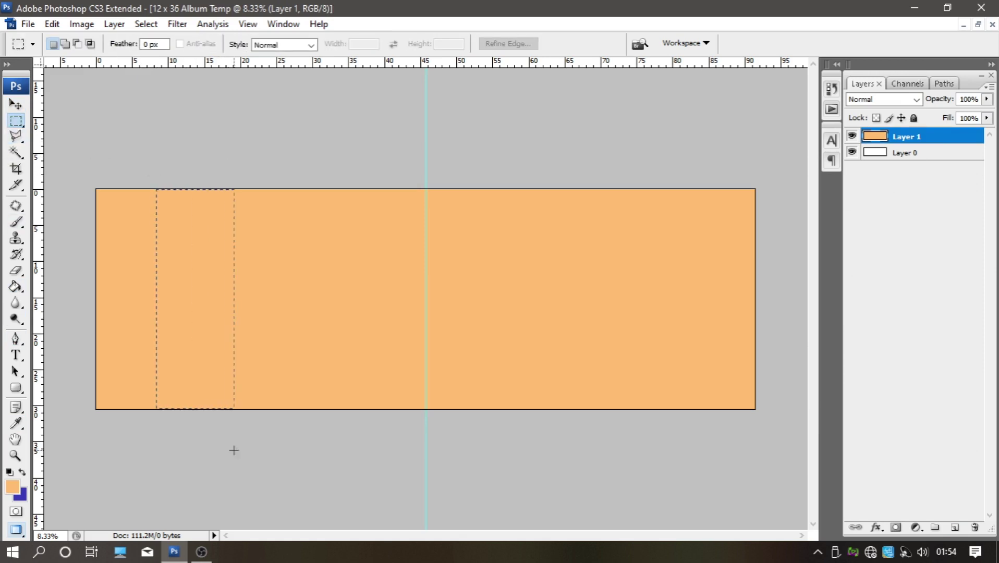
pyautogui.moveTo(234, 450); pyautogui.dragTo(223, 448)
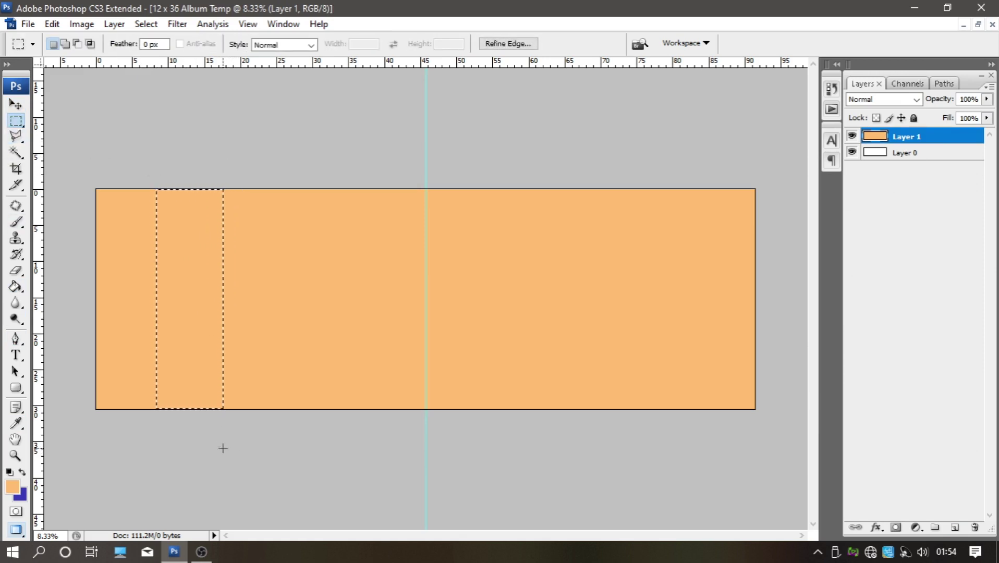
pyautogui.click(158, 190)
pyautogui.moveTo(365, 401); pyautogui.dragTo(306, 419)
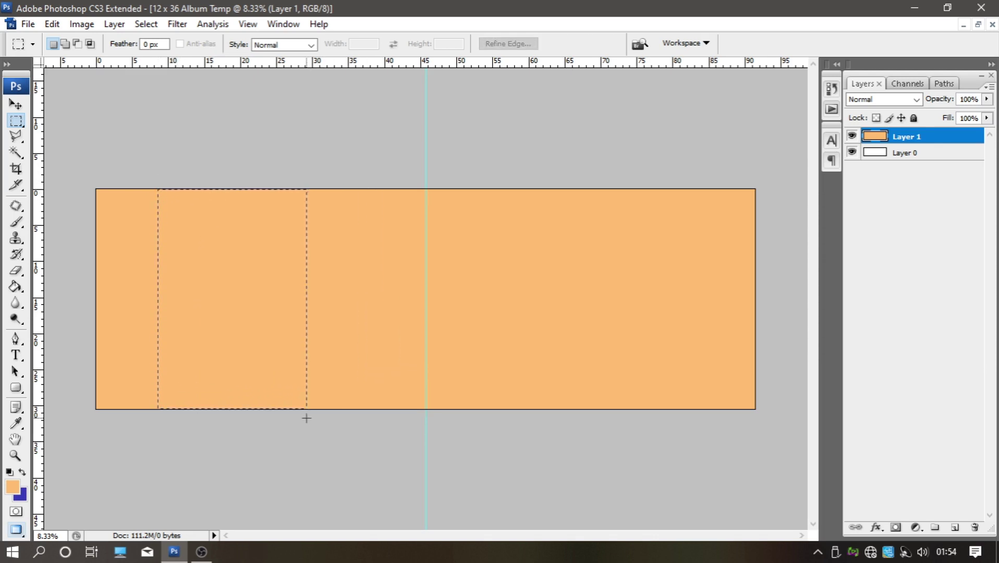
pyautogui.moveTo(306, 418); pyautogui.dragTo(305, 417)
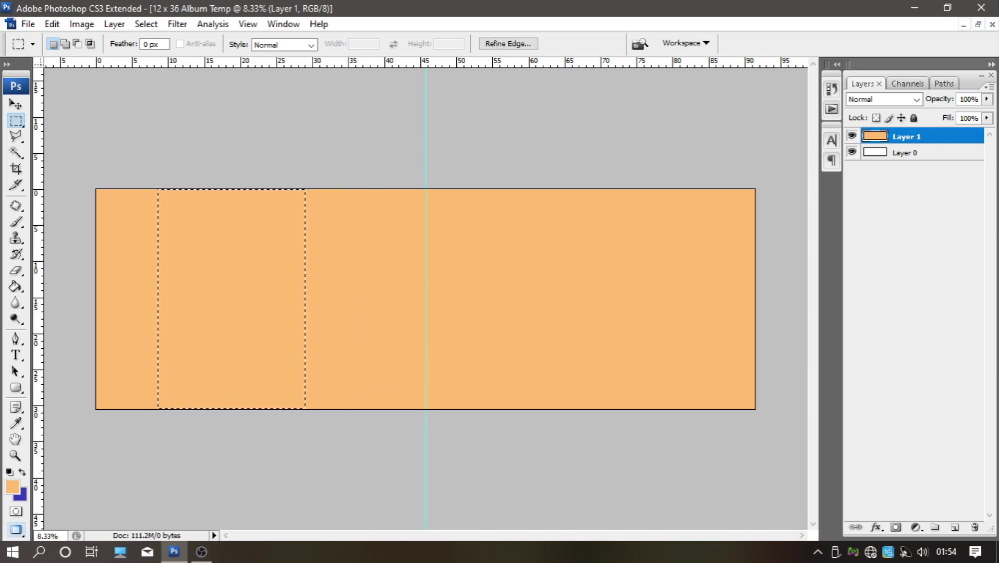
pyautogui.press('Delete')
pyautogui.click(215, 277)
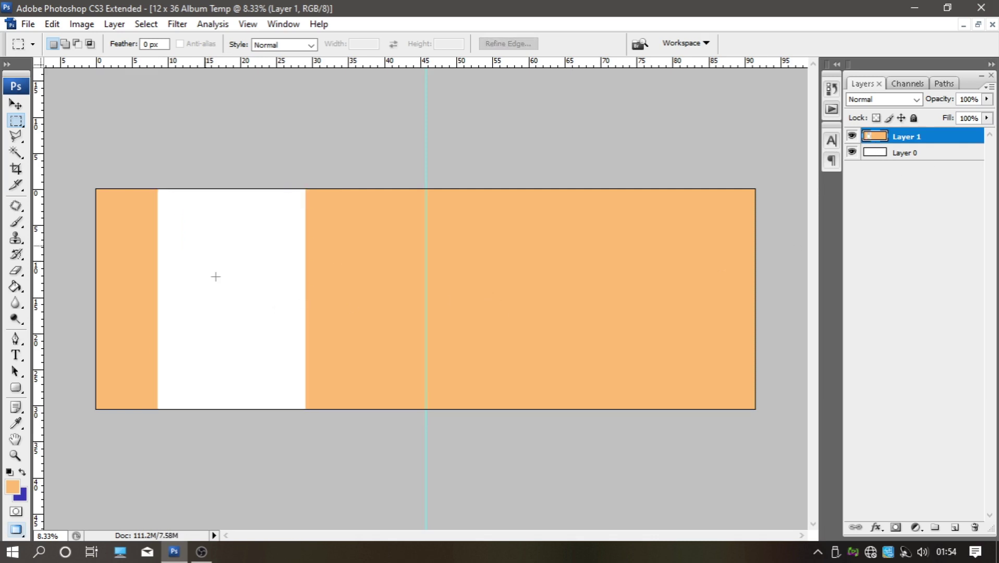
pyautogui.click(15, 105)
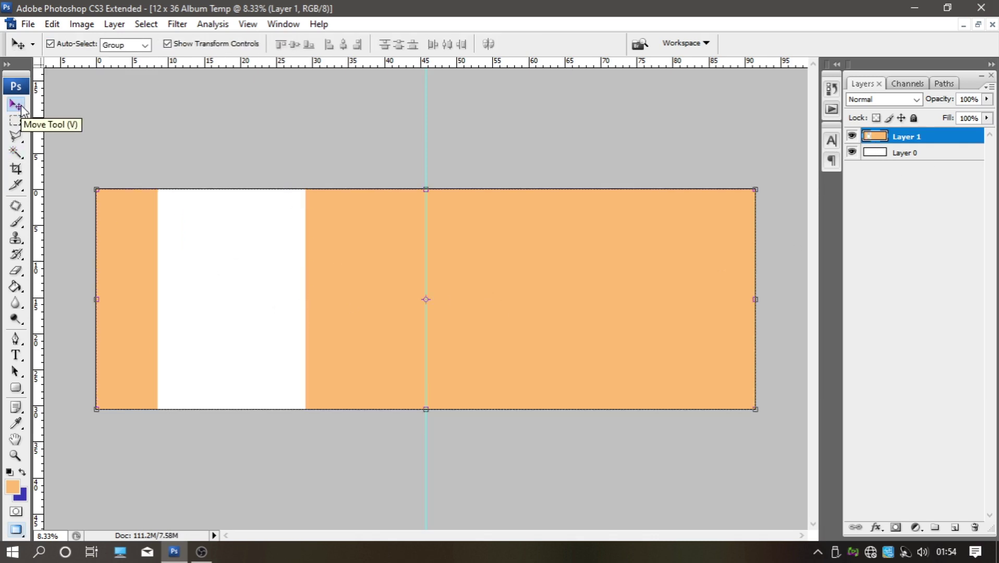
# - Fill the area from the white strip to the right edge with brown on a new layer
pyautogui.click(16, 120)
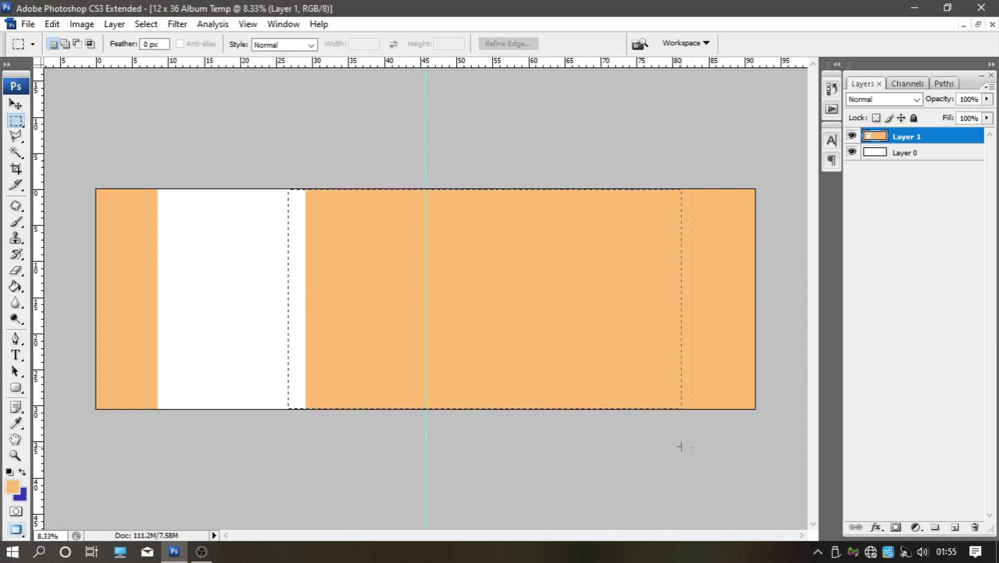
pyautogui.moveTo(660, 417); pyautogui.dragTo(761, 414)
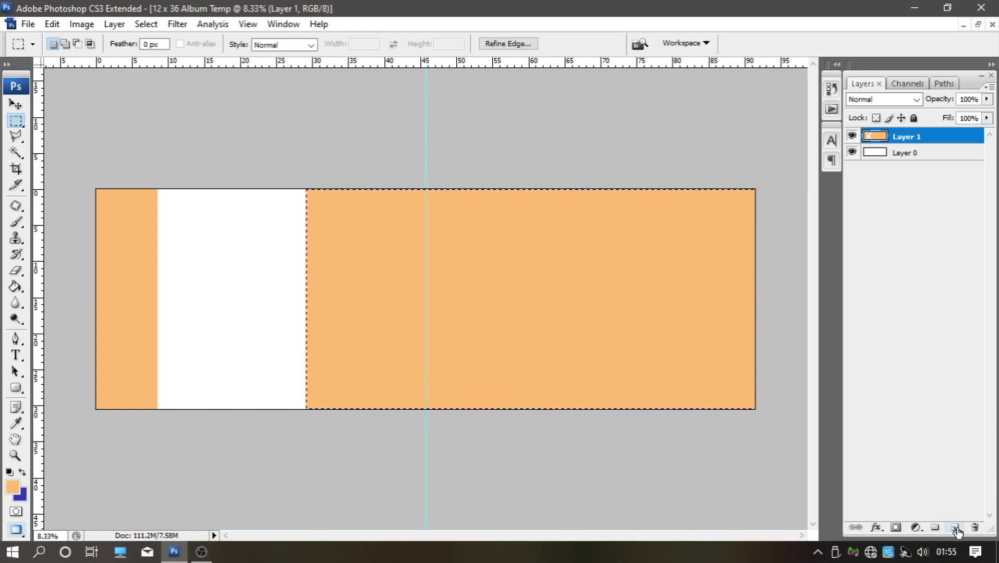
pyautogui.click(955, 528)
pyautogui.click(13, 487)
pyautogui.moveTo(649, 289); pyautogui.dragTo(688, 322)
pyautogui.click(889, 214)
pyautogui.press('g')
pyautogui.click(423, 274)
# - Soft-erase a vertical and a horizontal band through the brown to reveal orange
pyautogui.click(17, 138)
pyautogui.click(252, 121)
pyautogui.press('e')
pyautogui.moveTo(391, 172)
pyautogui.mouseDown()
pyautogui.moveTo(389, 356)
pyautogui.moveTo(412, 539)
pyautogui.mouseUp()
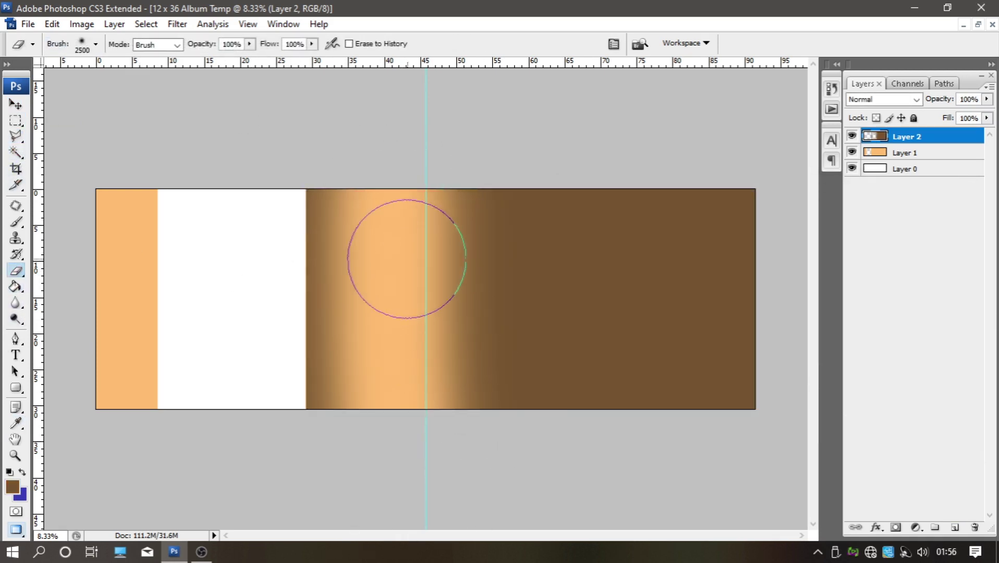
pyautogui.moveTo(443, 287); pyautogui.dragTo(772, 289)
# - Draw a rounded-rectangle path on the white strip
pyautogui.press('m')
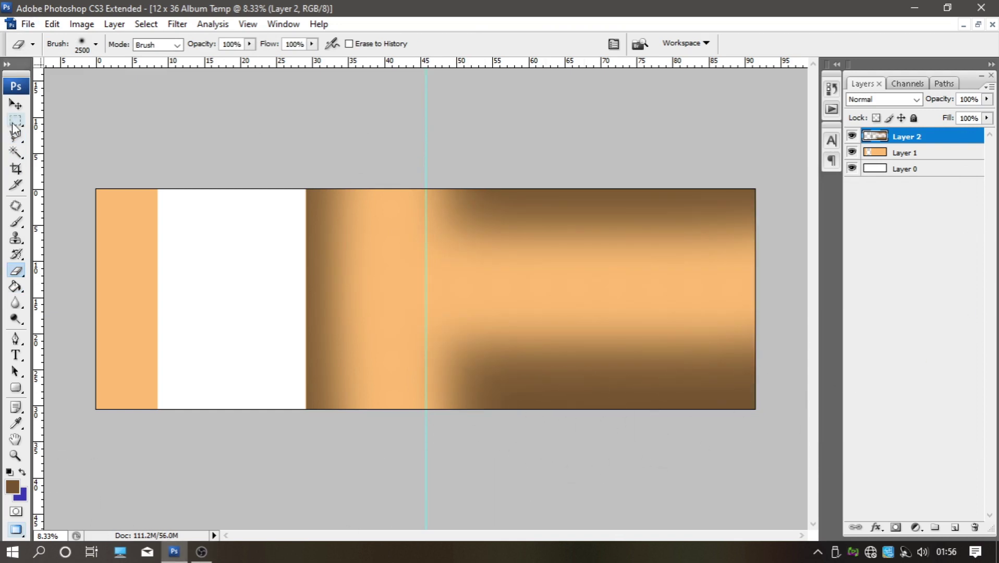
pyautogui.click(16, 388)
pyautogui.moveTo(154, 228); pyautogui.dragTo(256, 299)
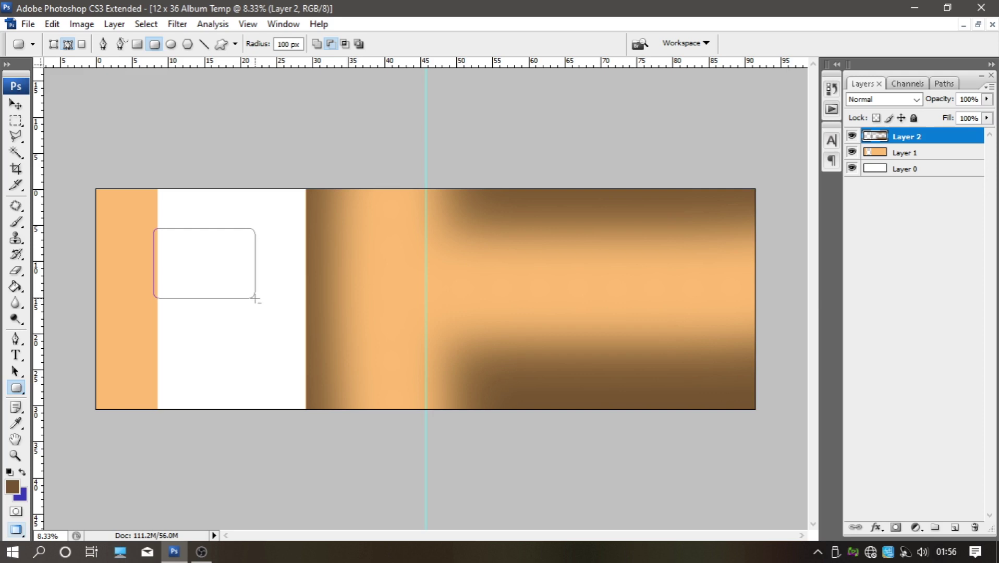
# - Fill the rounded-rectangle path as a black frame on a new layer
pyautogui.click(954, 527)
pyautogui.rightClick(198, 268)
pyautogui.click(261, 316)
pyautogui.click(640, 155)
pyautogui.click(12, 487)
pyautogui.click(762, 407)
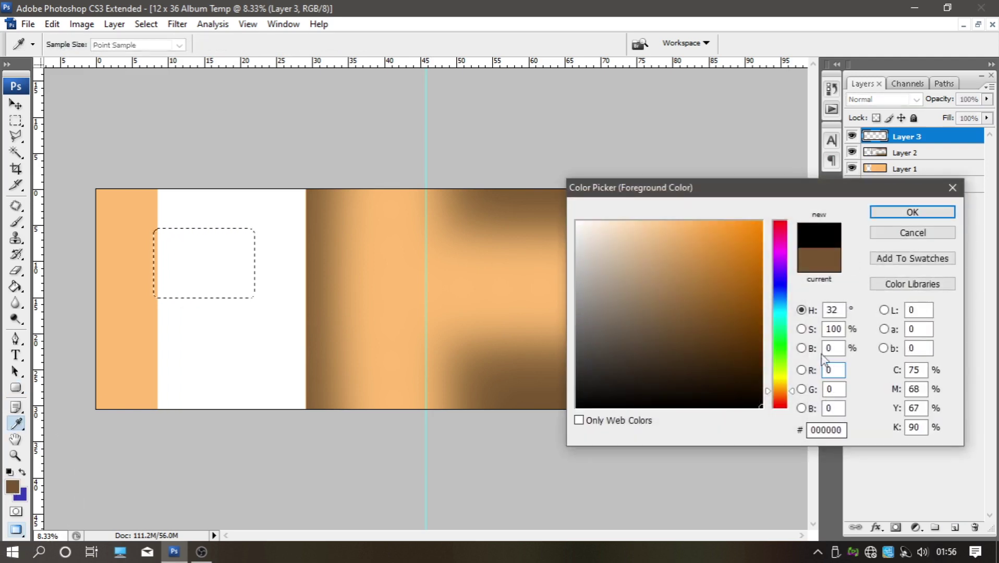
pyautogui.click(887, 214)
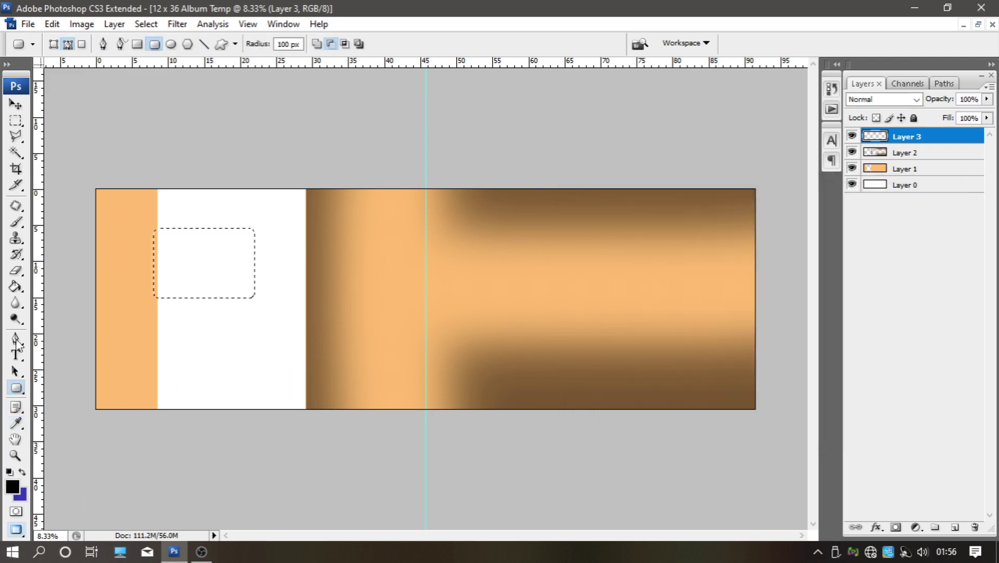
pyautogui.click(15, 286)
pyautogui.click(203, 263)
pyautogui.hotkey('ctrl', 'd')
# - Reposition the black frame and duplicate it into three frames across the left half
pyautogui.click(16, 136)
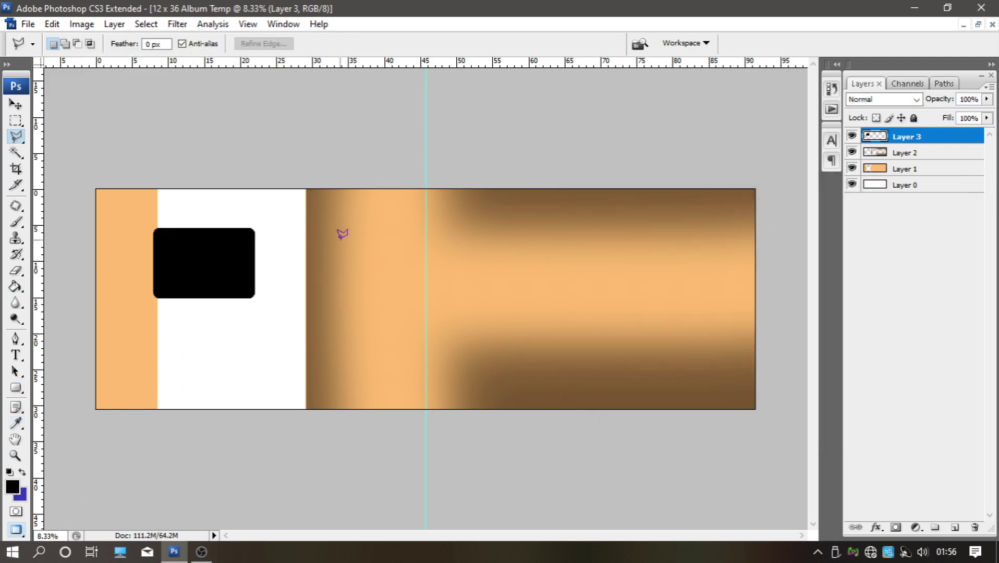
pyautogui.click(23, 106)
pyautogui.moveTo(184, 263)
pyautogui.mouseDown()
pyautogui.moveTo(139, 258)
pyautogui.moveTo(141, 272)
pyautogui.moveTo(245, 272)
pyautogui.moveTo(350, 288)
pyautogui.mouseUp()
pyautogui.hotkey('shift', 'Left')
pyautogui.hotkey('shift', 'Left')
pyautogui.hotkey('shift', 'Right')
pyautogui.hotkey('shift', 'Left')
pyautogui.hotkey('shift', 'Left')
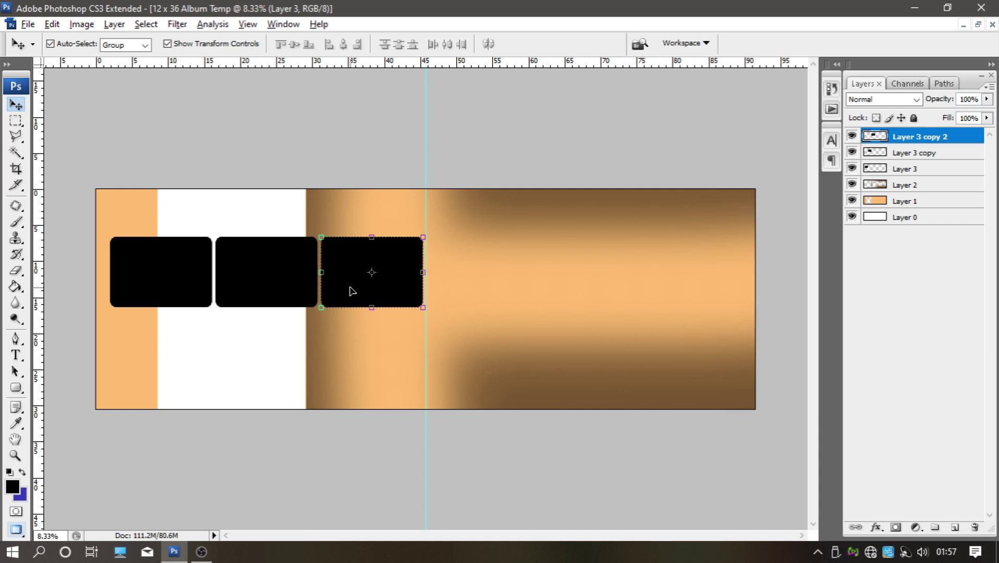
pyautogui.click(323, 359)
# - Give the left photo box a white ~13 px stroke and a drop shadow (distance 35, size 73)
pyautogui.hotkey('ctrl', '+')
pyautogui.hscroll(-2, 343, 376)
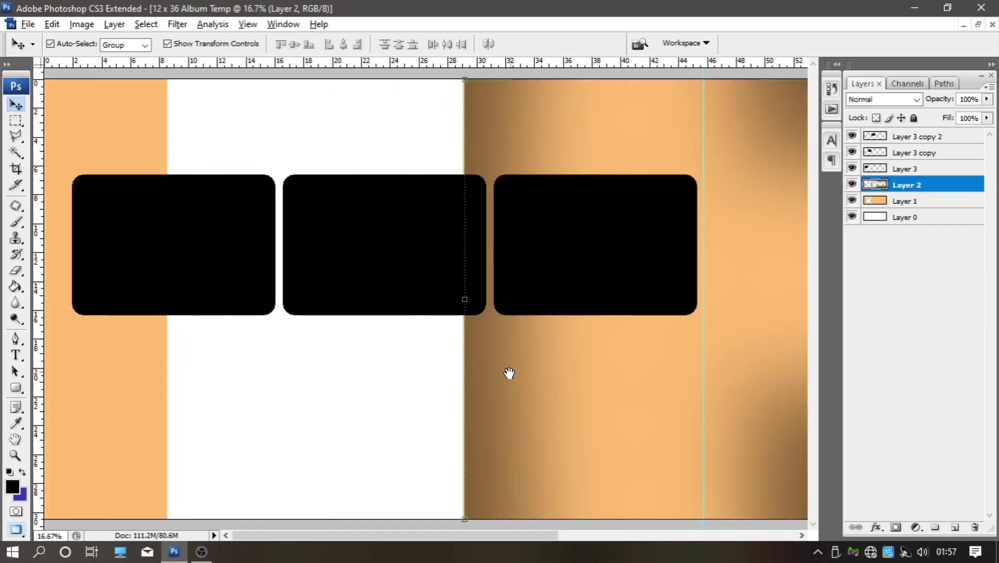
pyautogui.click(239, 253)
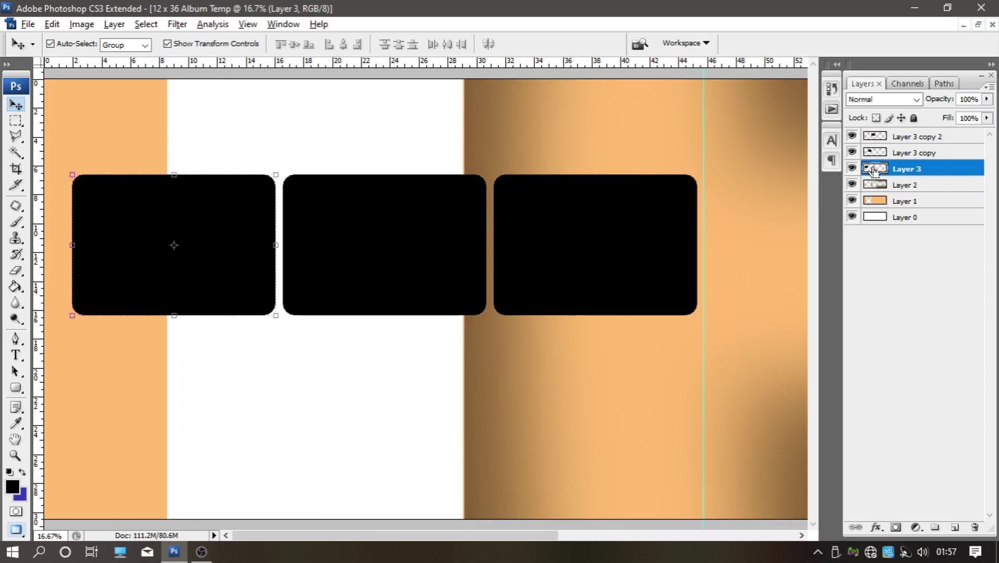
pyautogui.rightClick(873, 171)
pyautogui.click(834, 211)
pyautogui.click(600, 357)
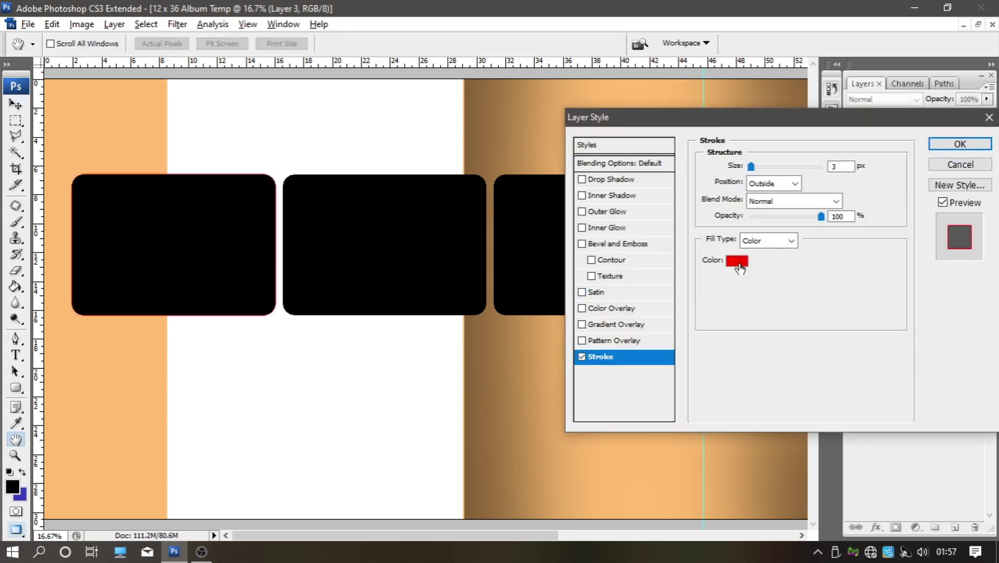
pyautogui.click(739, 262)
pyautogui.click(450, 140)
pyautogui.click(912, 185)
pyautogui.moveTo(750, 167); pyautogui.dragTo(757, 167)
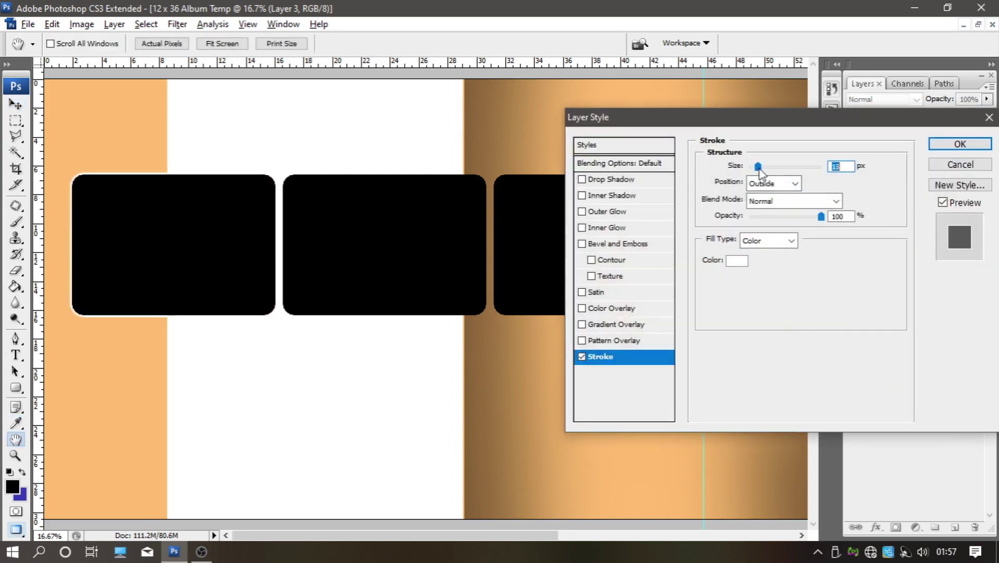
pyautogui.click(596, 179)
pyautogui.moveTo(667, 121); pyautogui.dragTo(588, 121)
pyautogui.moveTo(673, 256)
pyautogui.mouseDown()
pyautogui.moveTo(694, 257)
pyautogui.moveTo(696, 227)
pyautogui.mouseUp()
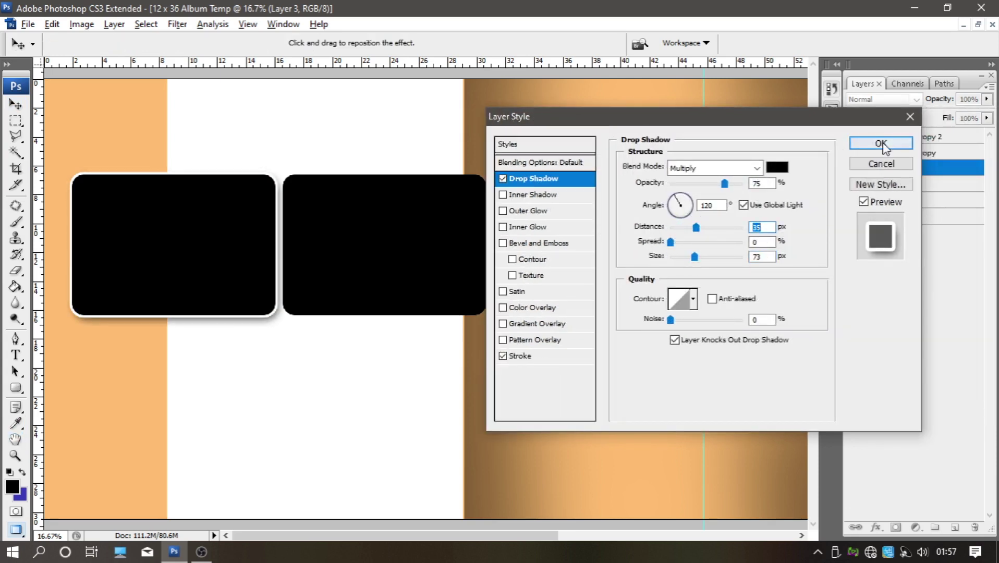
pyautogui.click(880, 143)
# - Copy the left box's layer style and paste it onto the middle and right boxes
pyautogui.rightClick(886, 183)
pyautogui.click(896, 164)
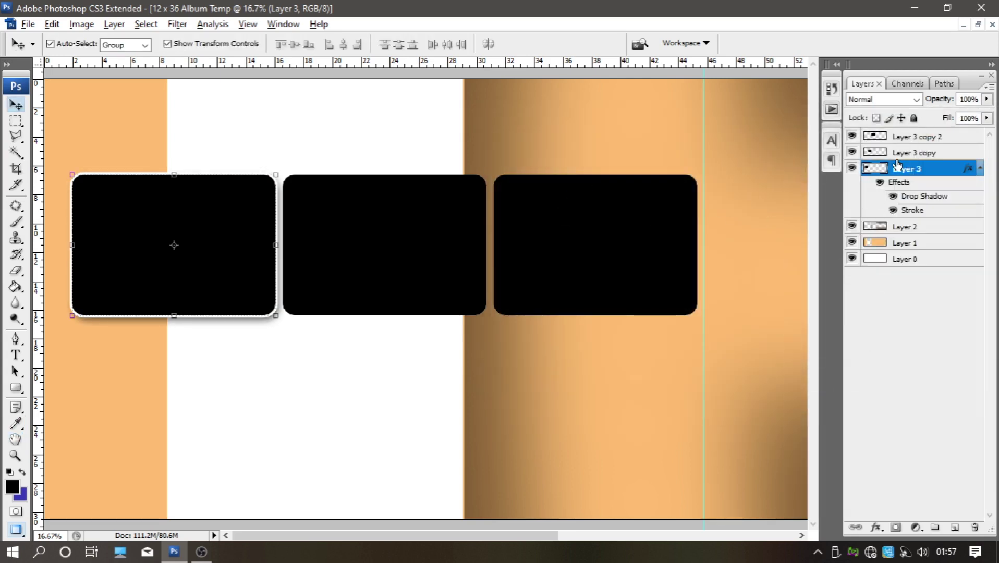
pyautogui.rightClick(899, 153)
pyautogui.click(843, 390)
pyautogui.rightClick(907, 136)
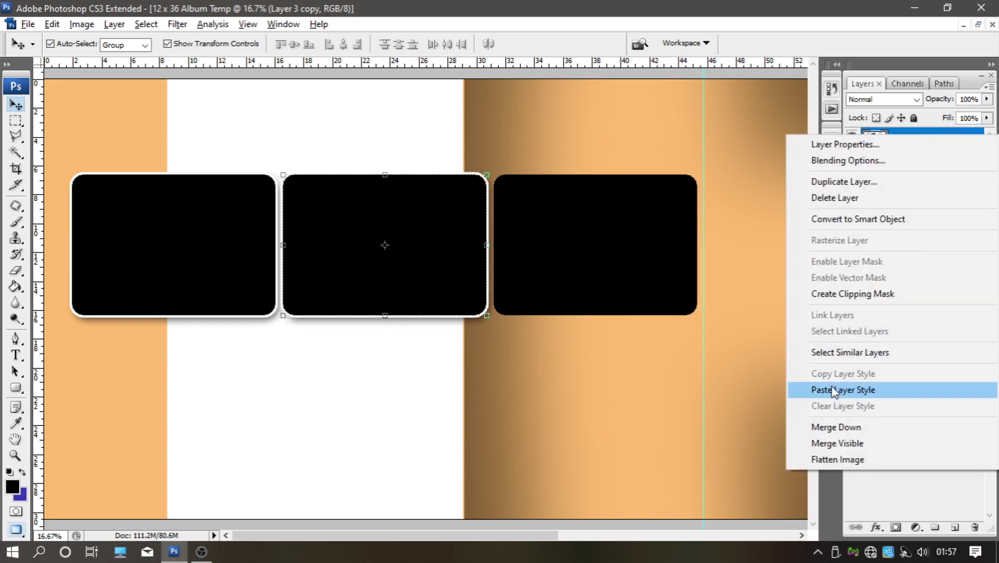
pyautogui.click(834, 390)
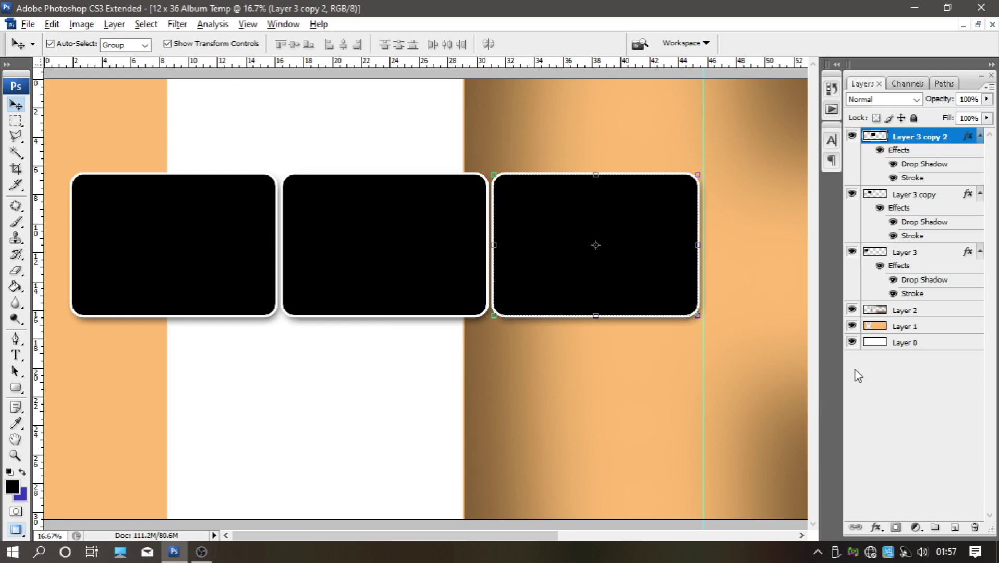
# - Nudge the outer boxes for even spacing and scale all three boxes down slightly
pyautogui.click(185, 225)
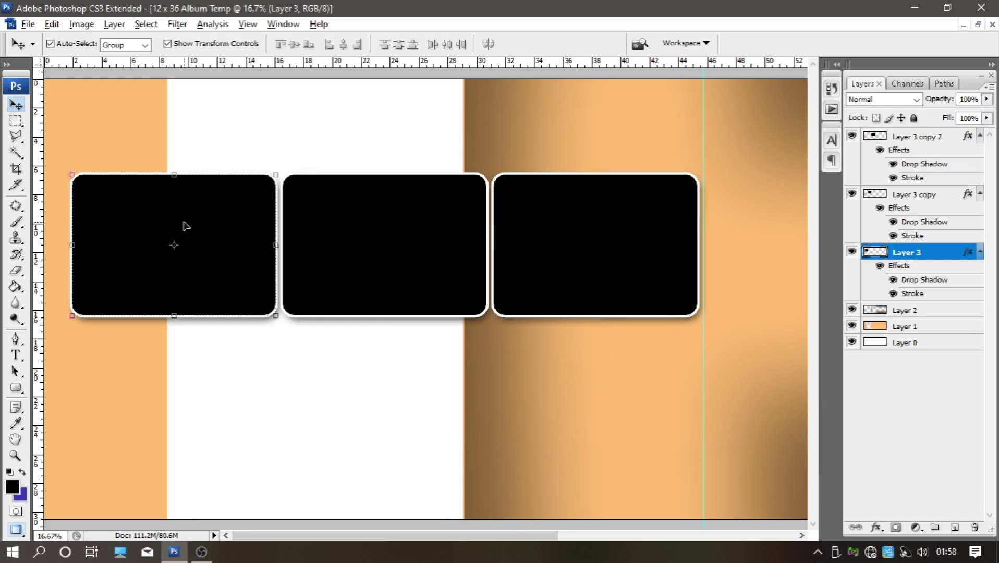
pyautogui.hotkey('shift', 'Left')
pyautogui.hotkey('shift', 'Left')
pyautogui.hotkey('shift', 'Left')
pyautogui.click(540, 251)
pyautogui.hotkey('shift', 'Right')
pyautogui.hotkey('shift', 'Right')
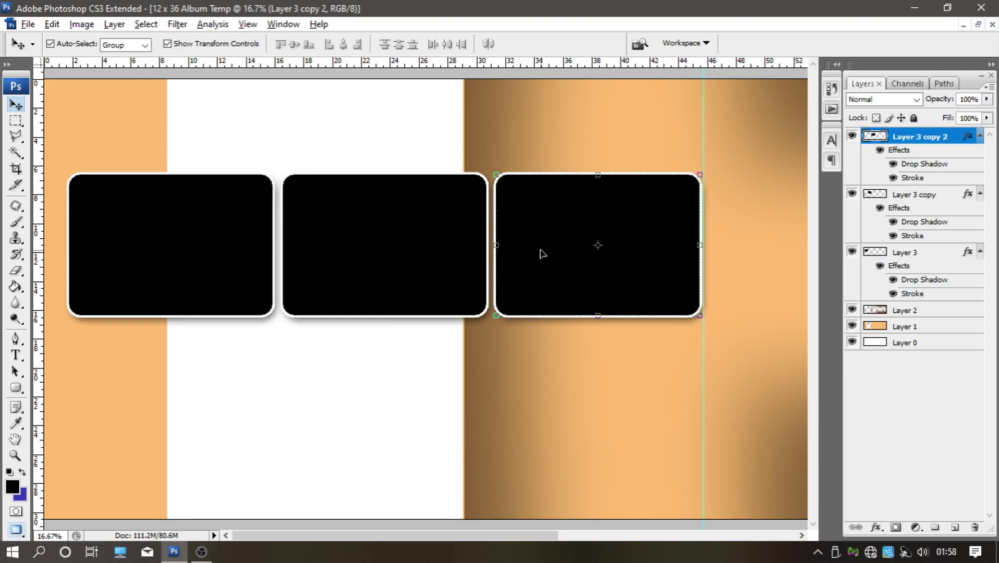
pyautogui.hotkey('shift', 'Right')
pyautogui.hotkey('shift', 'Right')
pyautogui.hotkey('shift', 'Right')
pyautogui.hotkey('shift', 'Right')
pyautogui.hotkey('shift', 'Left')
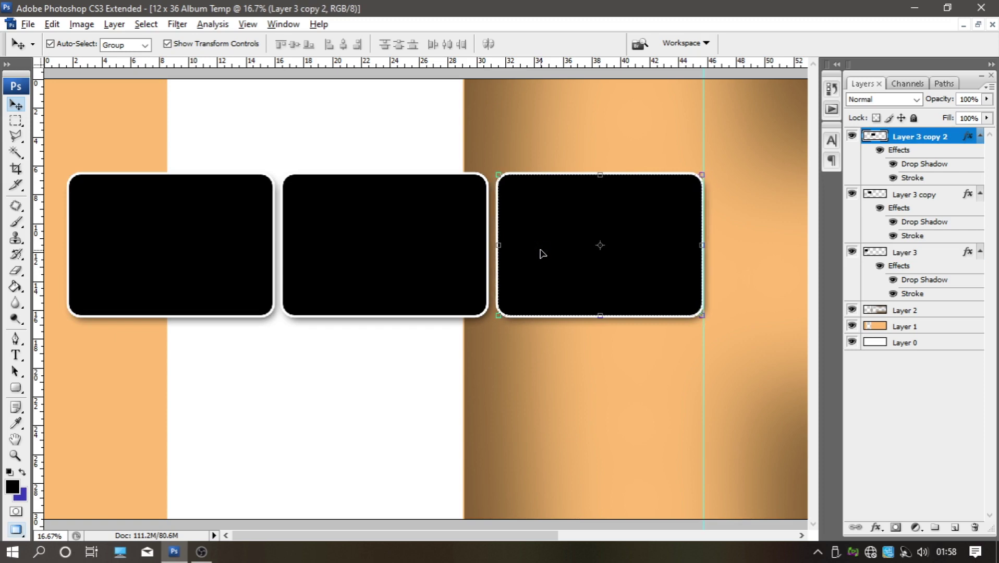
pyautogui.keyDown('shift'); pyautogui.click(412, 262); pyautogui.keyUp('shift')
pyautogui.keyDown('shift'); pyautogui.click(249, 260); pyautogui.keyUp('shift')
pyautogui.moveTo(702, 315); pyautogui.dragTo(698, 313)
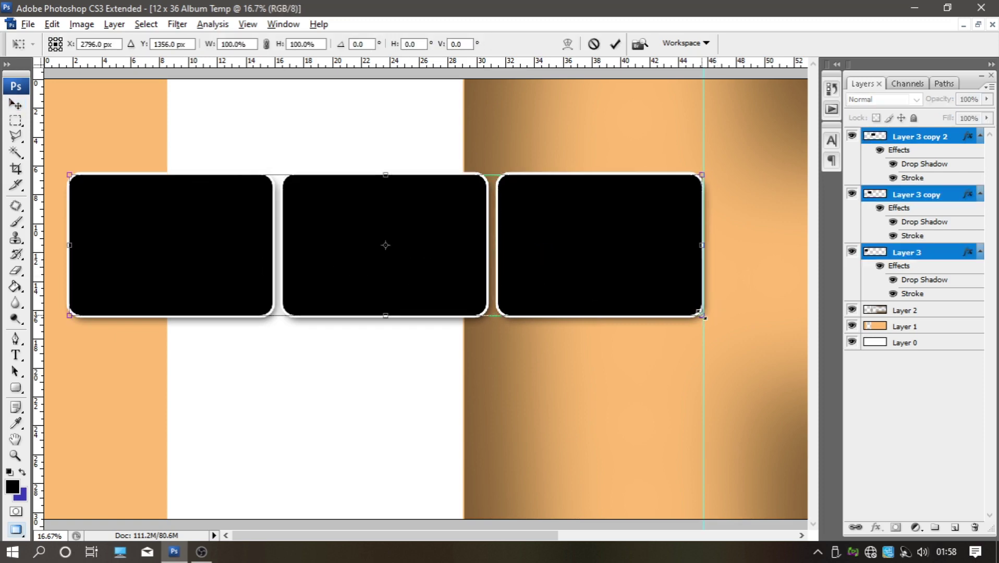
pyautogui.press('Return')
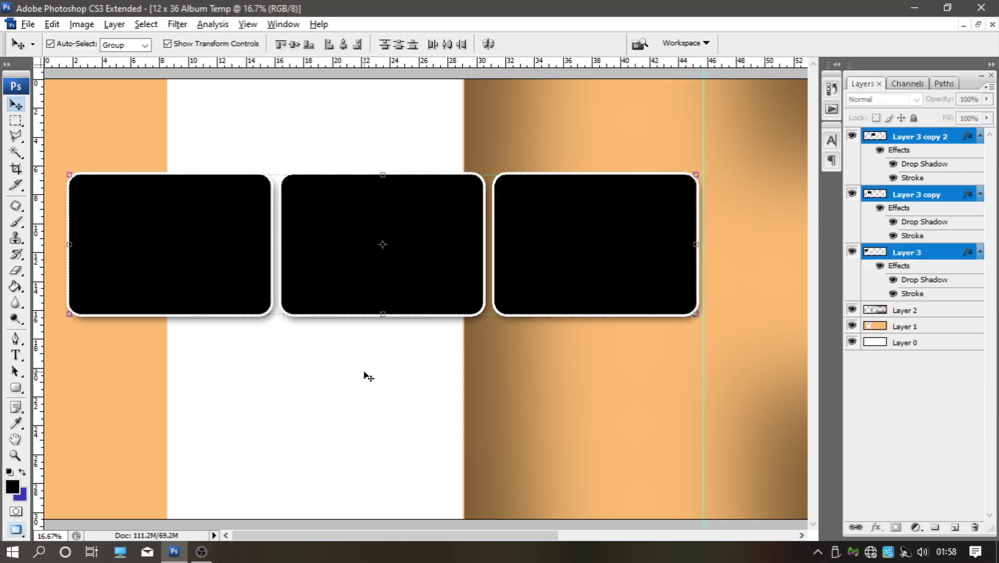
pyautogui.hotkey('ctrl', '-')
pyautogui.press('m')
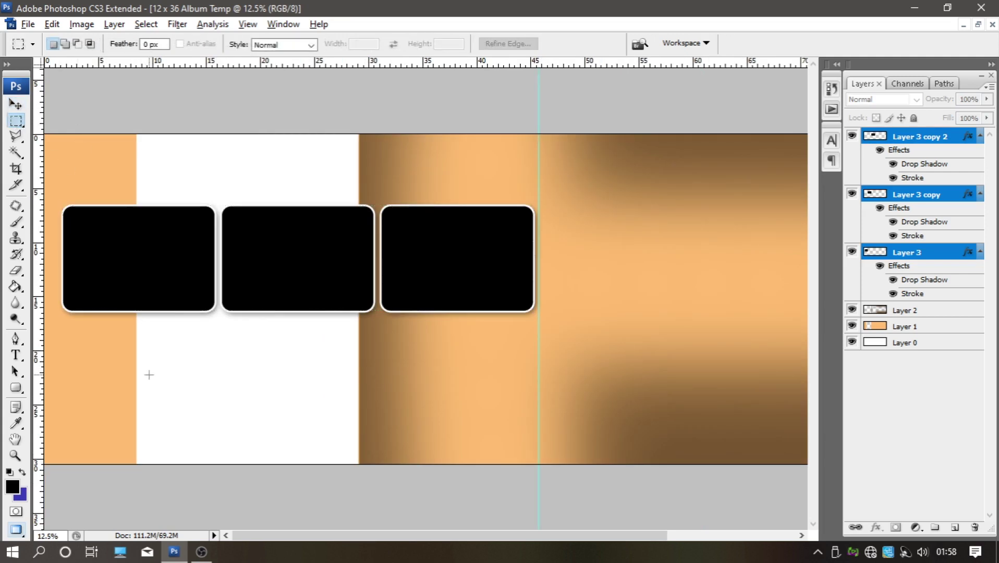
# - Fill a rectangle below the left photo box with grey on a new layer
pyautogui.moveTo(107, 325); pyautogui.dragTo(382, 447)
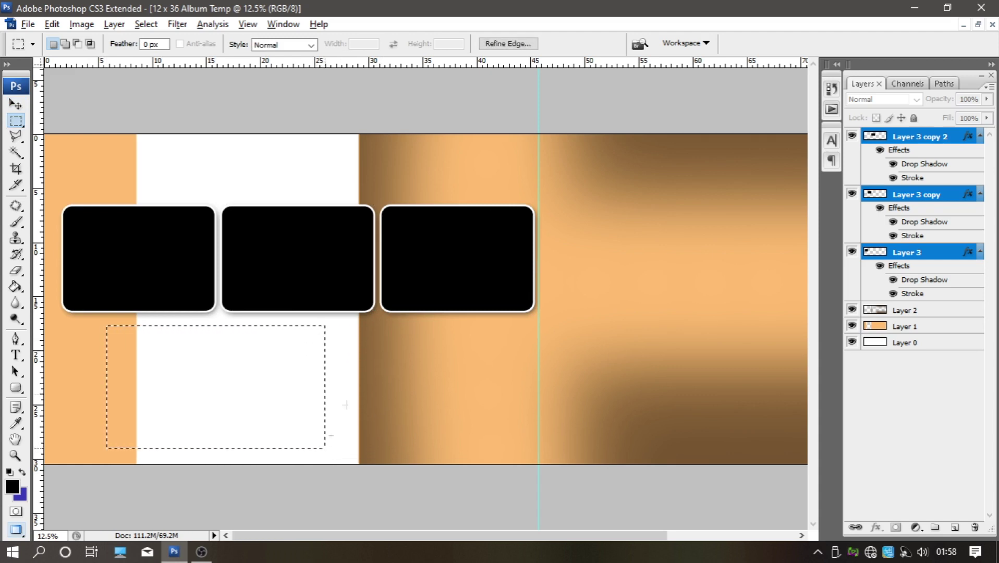
pyautogui.hotkey('ctrl', 'shift', 'alt', 'n')
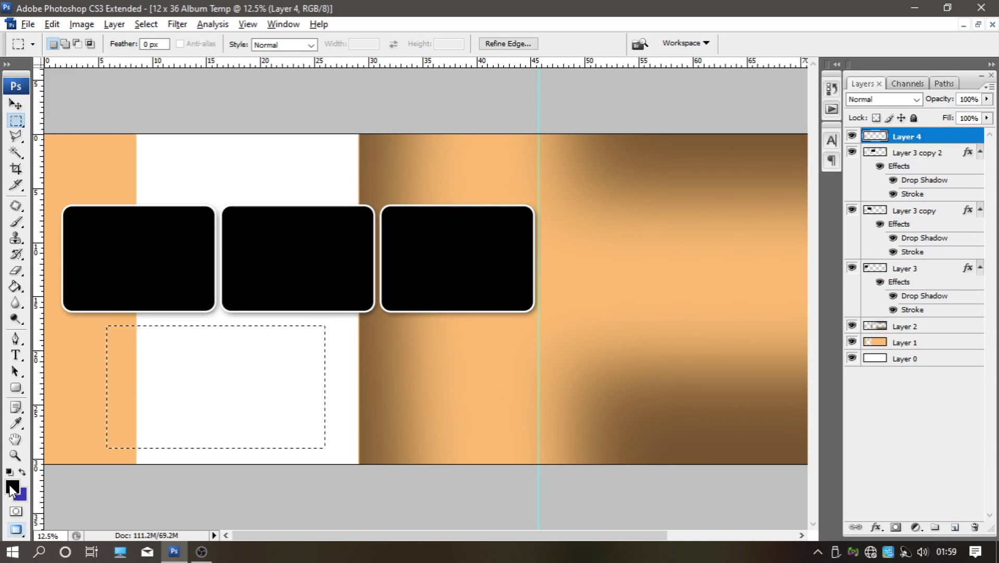
pyautogui.click(12, 488)
pyautogui.click(575, 330)
pyautogui.click(909, 211)
pyautogui.press('g')
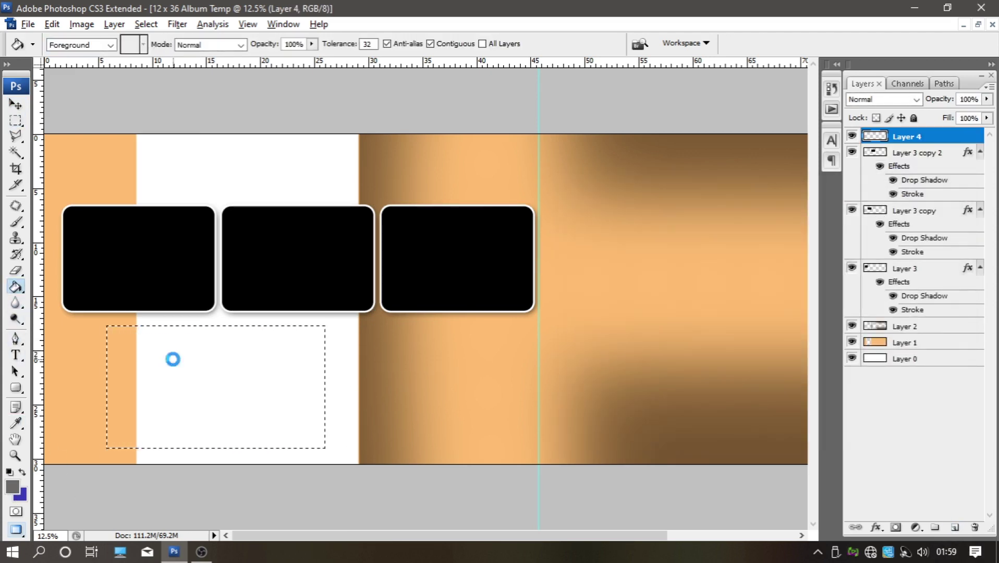
pyautogui.press('v')
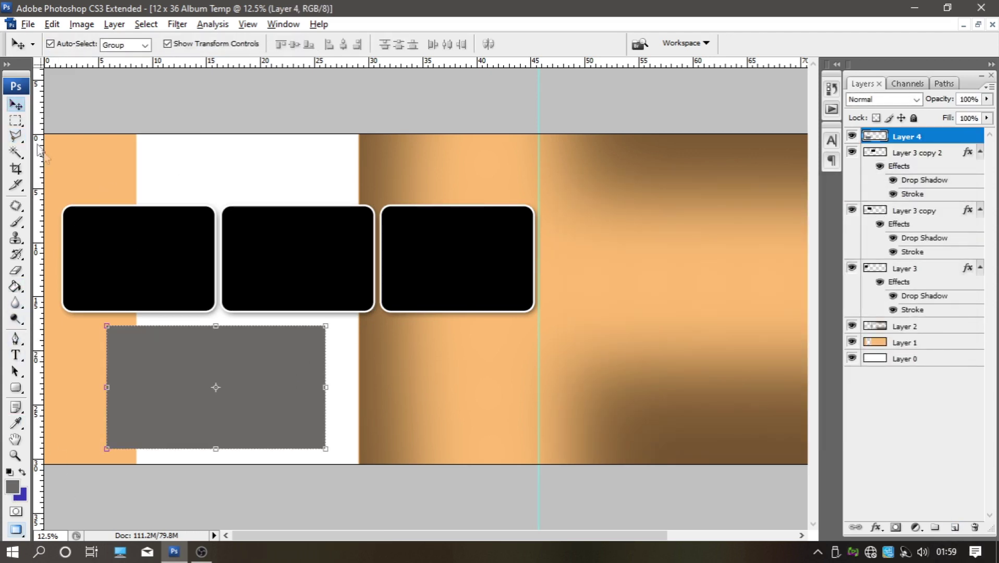
# - Deselect and marquee a smaller inner rectangle inside the grey box
pyautogui.press('m')
pyautogui.hotkey('ctrl', 'd')
pyautogui.moveTo(120, 340); pyautogui.dragTo(306, 432)
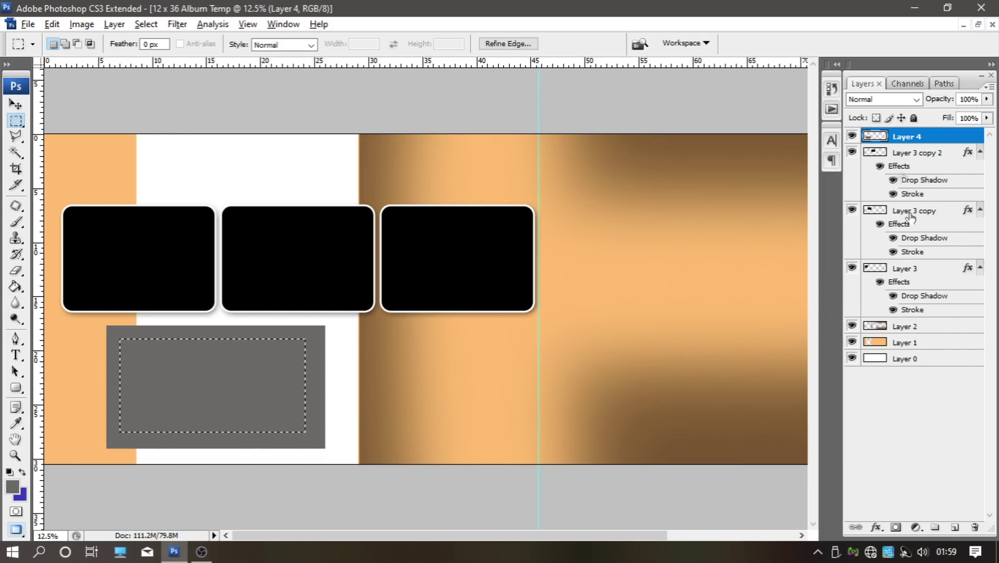
# - Fill the inner selection with black on a new layer
pyautogui.click(955, 529)
pyautogui.click(16, 423)
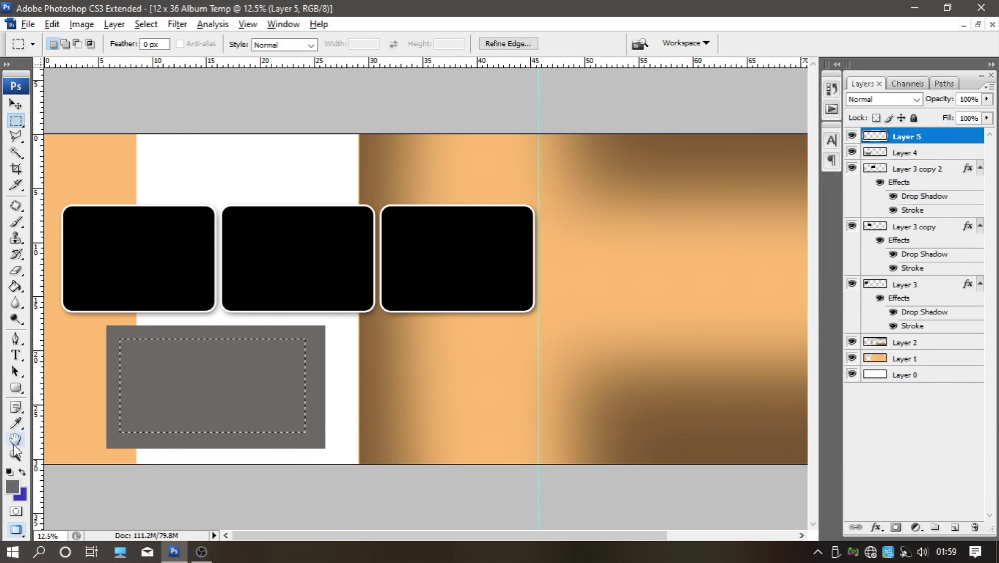
pyautogui.click(13, 487)
pyautogui.moveTo(694, 357); pyautogui.dragTo(694, 412)
pyautogui.click(874, 217)
pyautogui.press('m')
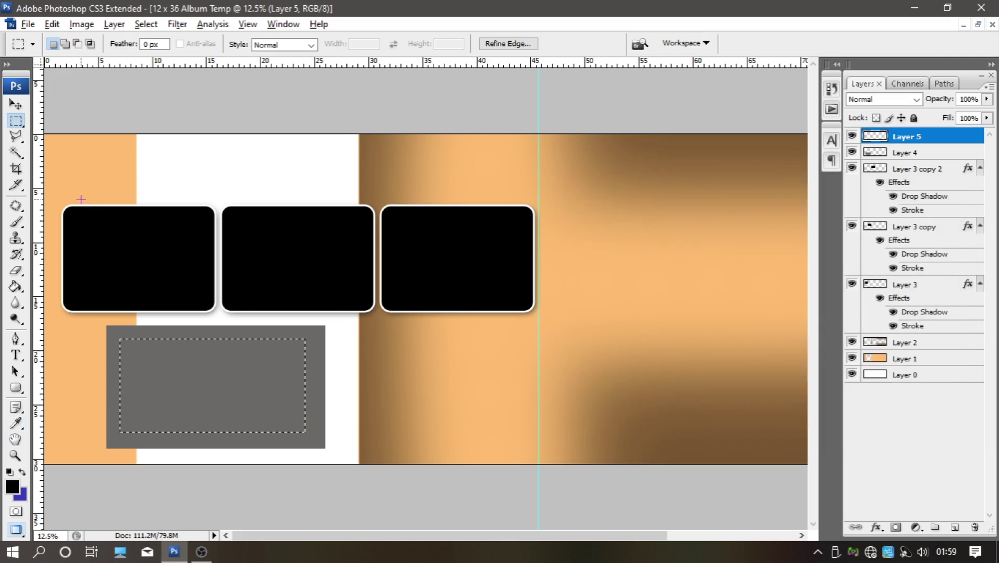
pyautogui.click(17, 287)
# - Stretch the black rectangle's four edges outward, leaving a thin grey border
pyautogui.click(157, 365)
pyautogui.click(15, 104)
pyautogui.moveTo(120, 385); pyautogui.dragTo(115, 386)
pyautogui.moveTo(305, 386); pyautogui.dragTo(318, 387)
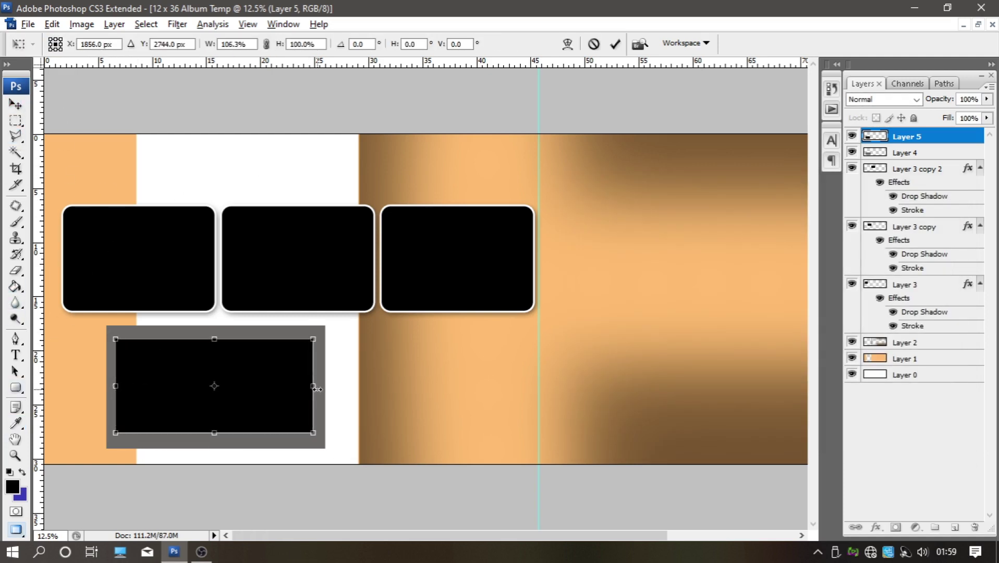
pyautogui.moveTo(214, 432); pyautogui.dragTo(216, 438)
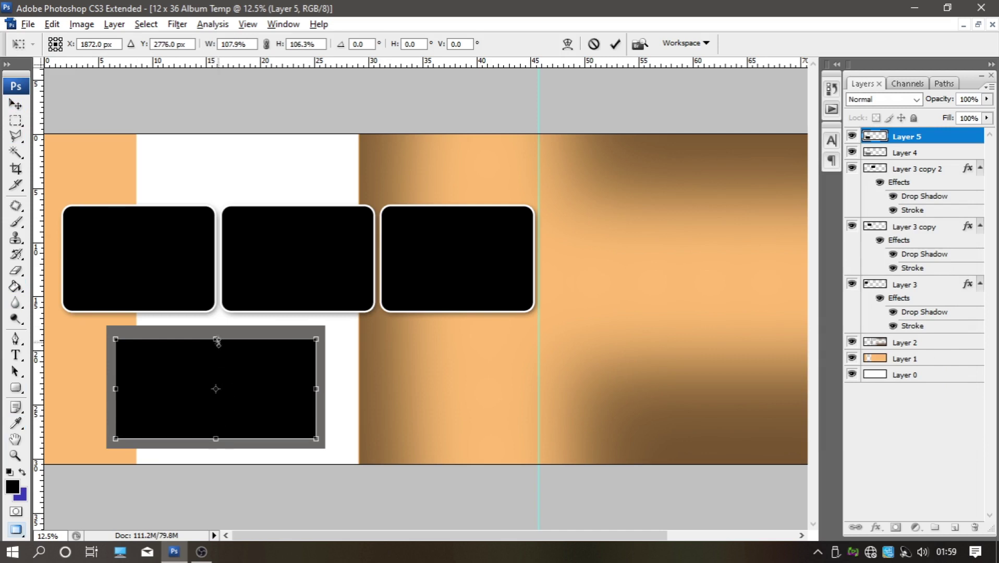
pyautogui.moveTo(216, 339); pyautogui.dragTo(215, 334)
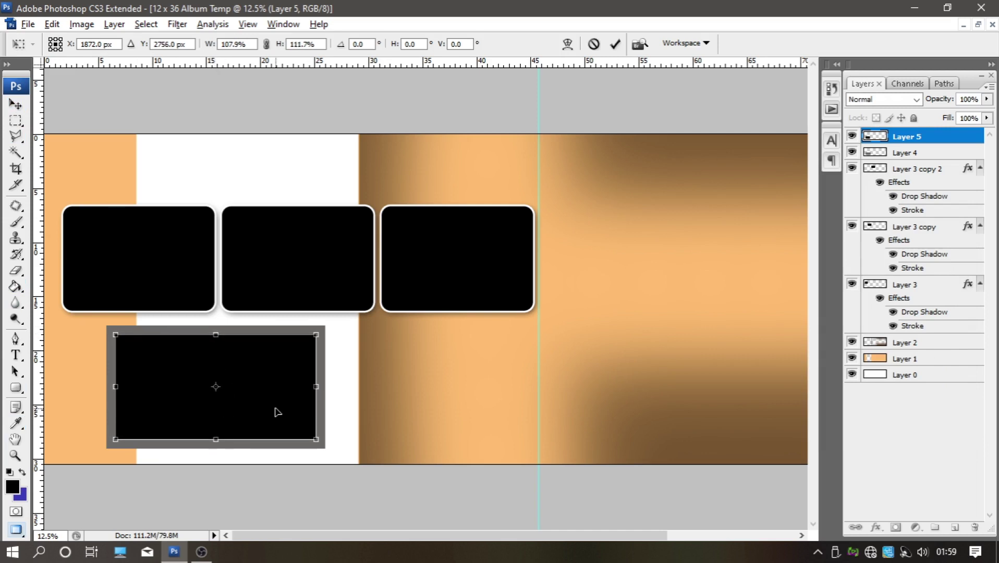
pyautogui.press('Return')
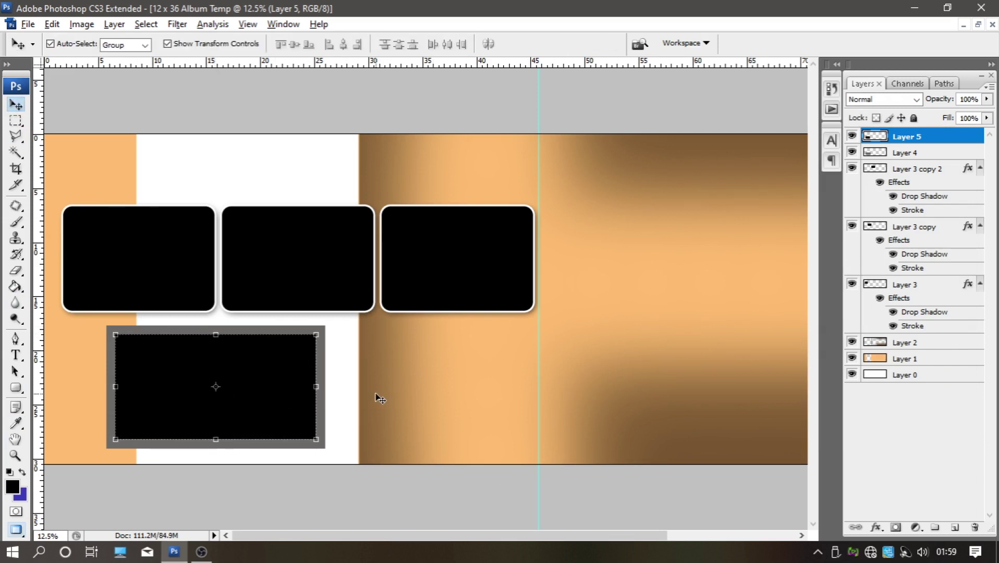
# - Select a circle below the right photo box on a new layer
pyautogui.moveTo(15, 120); pyautogui.dragTo(67, 130)
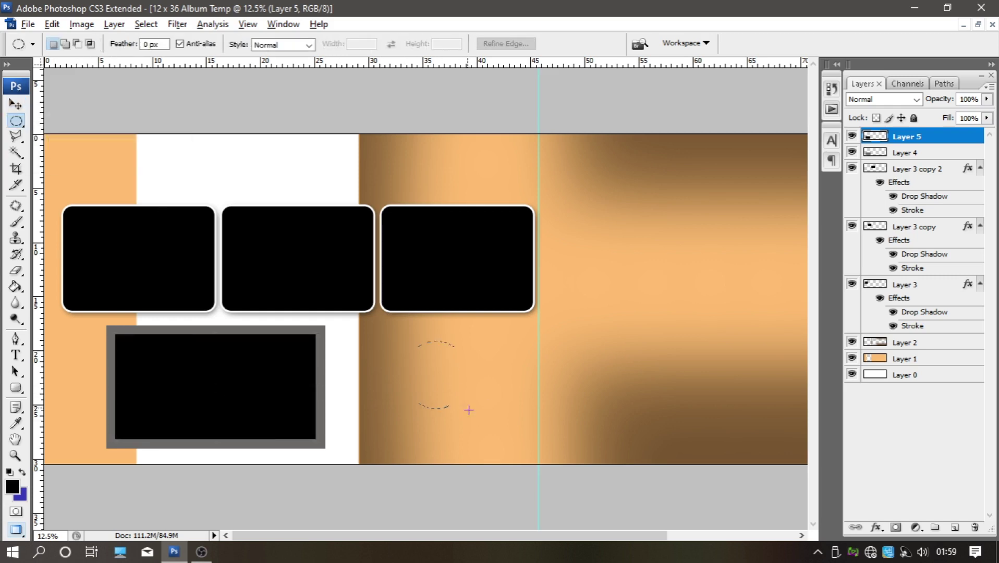
pyautogui.moveTo(507, 446); pyautogui.dragTo(507, 447)
pyautogui.click(955, 527)
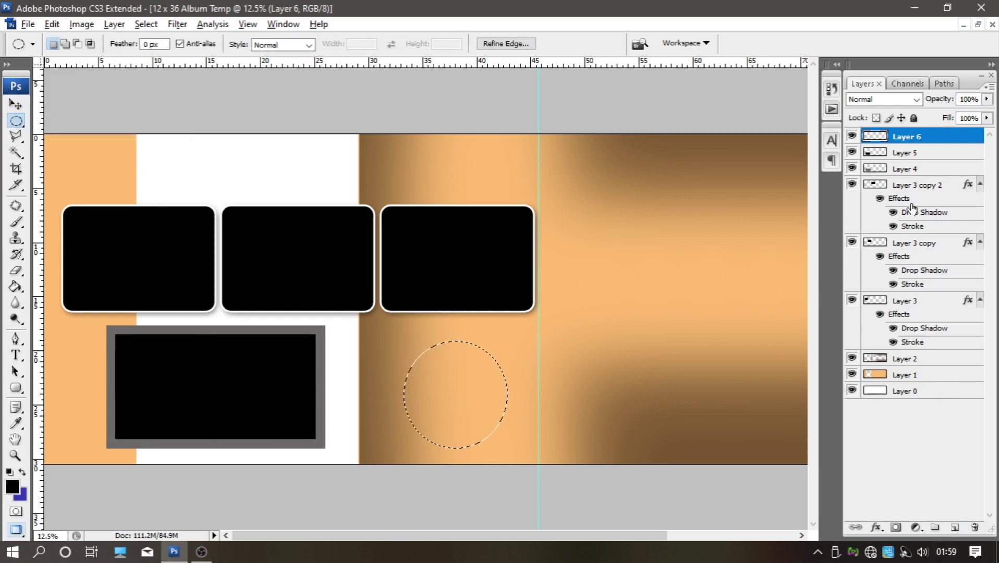
pyautogui.click(11, 485)
pyautogui.click(577, 186)
pyautogui.click(911, 212)
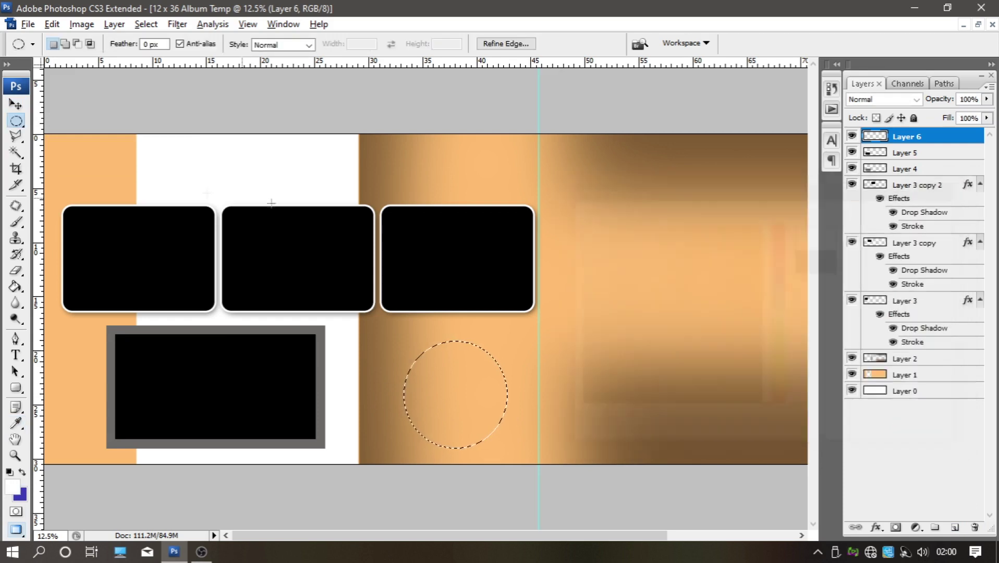
# - Fill the circle with medium grey 8b8b8b and deselect it
pyautogui.click(16, 286)
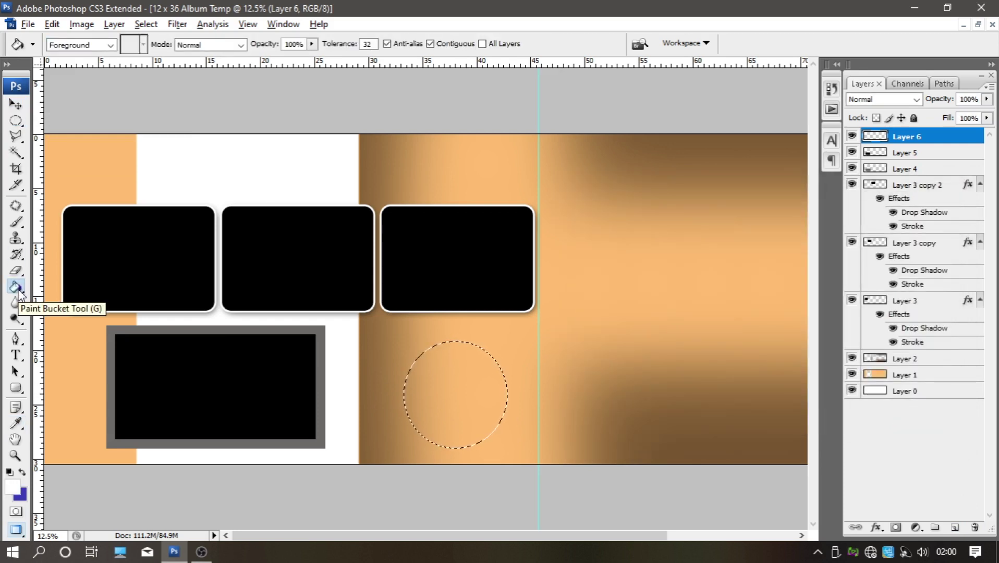
pyautogui.click(11, 486)
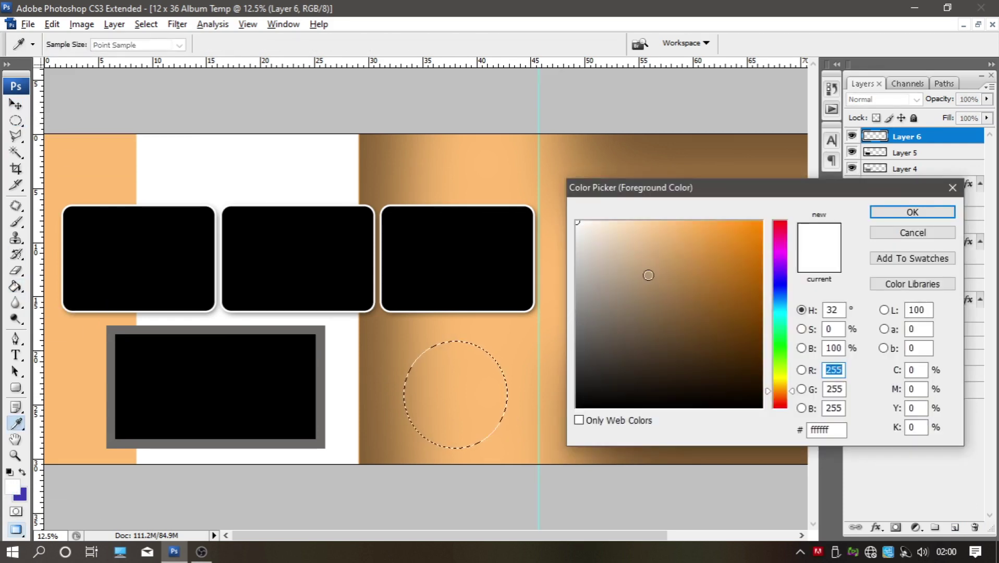
pyautogui.click(577, 306)
pyautogui.click(876, 212)
pyautogui.click(454, 396)
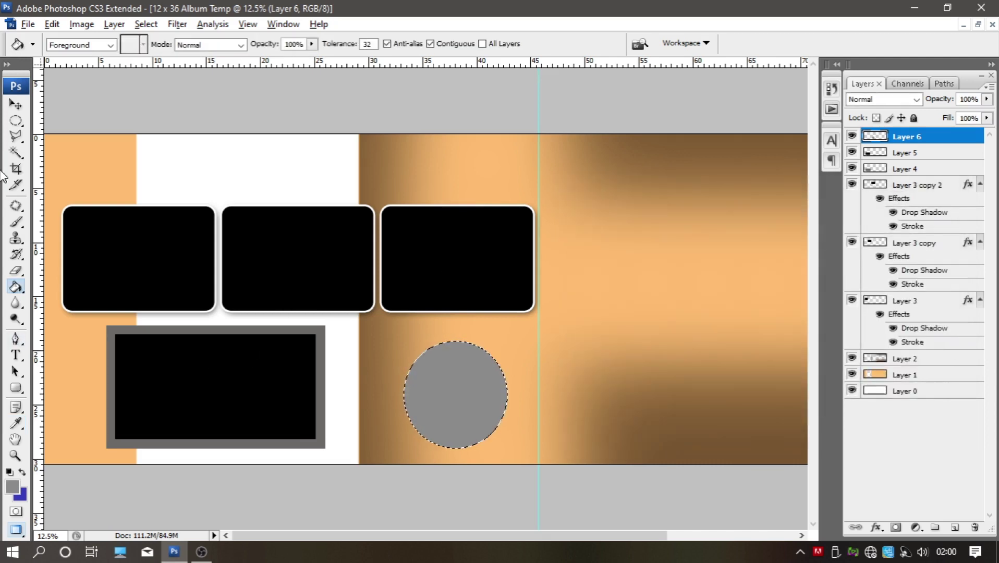
pyautogui.press('l')
pyautogui.hotkey('ctrl', 'd')
# - Move the grey circle beside the framed rectangle and enlarge it over its right edge
pyautogui.click(15, 105)
pyautogui.moveTo(453, 397); pyautogui.dragTo(358, 385)
pyautogui.hotkey('ctrl', 't')
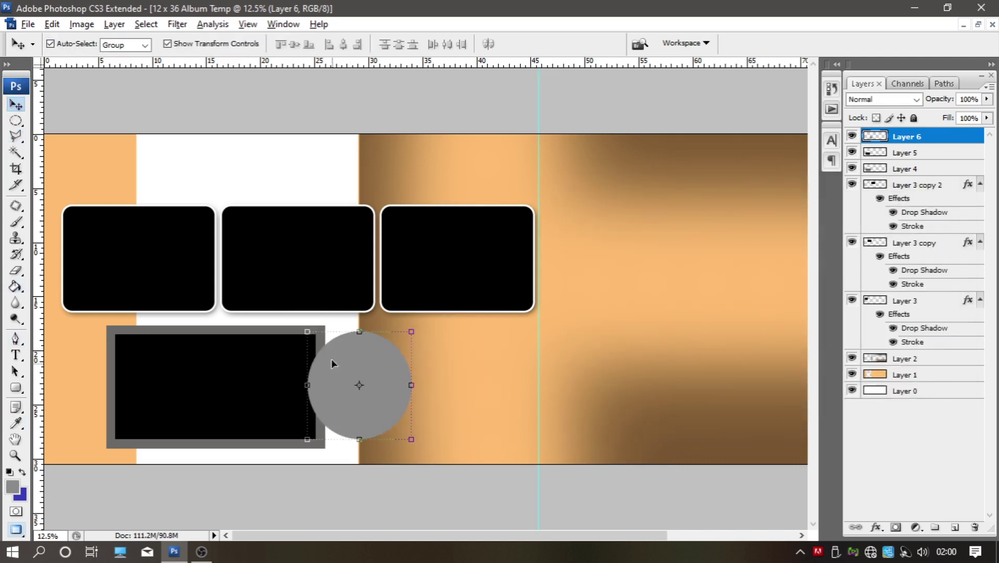
pyautogui.moveTo(411, 436)
pyautogui.mouseDown()
pyautogui.moveTo(450, 443)
pyautogui.moveTo(402, 421)
pyautogui.moveTo(440, 389)
pyautogui.mouseUp()
pyautogui.press('Return')
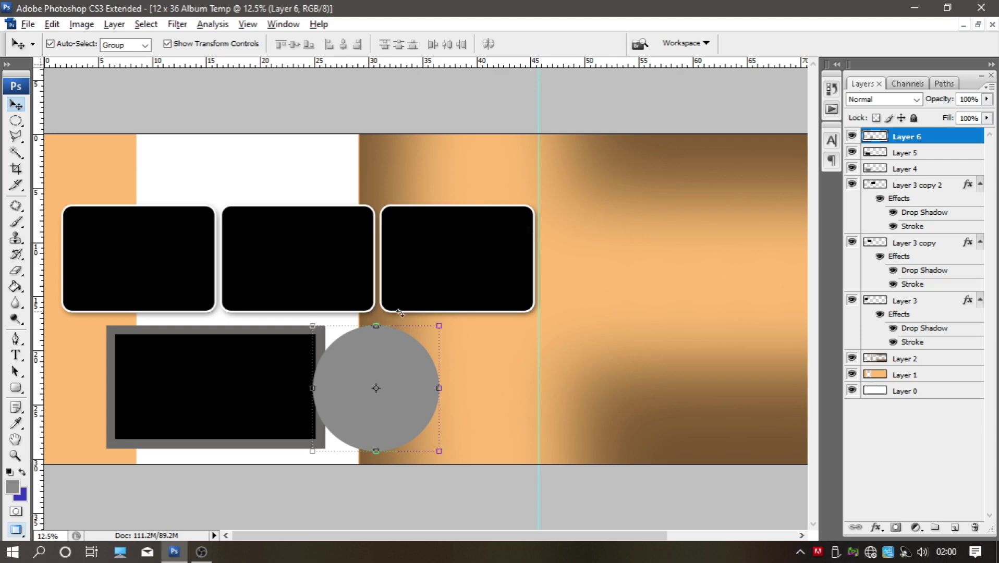
pyautogui.rightClick(881, 139)
# - Give the circle layer a 24 px white stroke
pyautogui.click(844, 161)
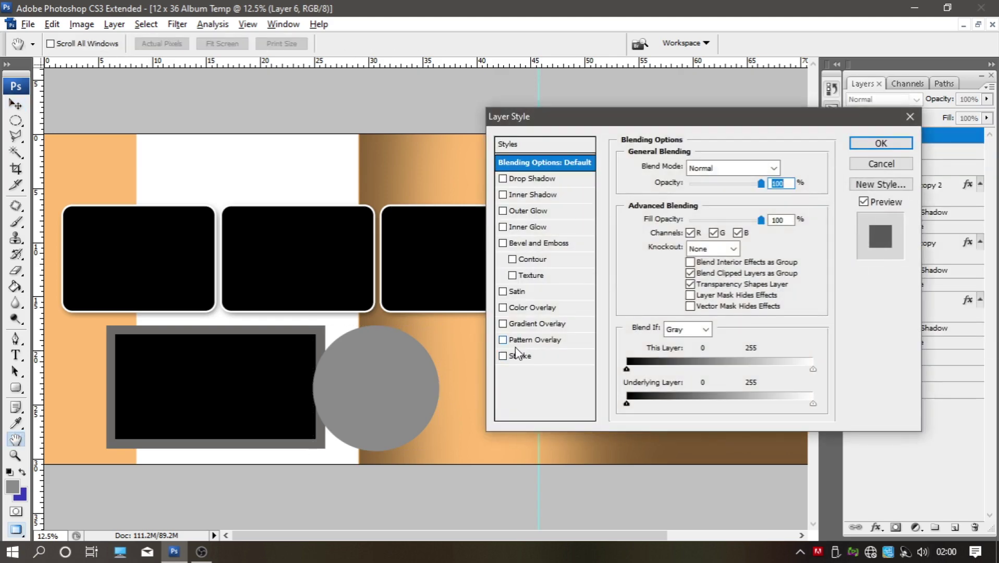
pyautogui.click(522, 355)
pyautogui.click(640, 327)
pyautogui.click(913, 211)
pyautogui.moveTo(672, 165); pyautogui.dragTo(681, 166)
# - Add an inner shadow with distance 0 and size 65, and apply the style
pyautogui.click(531, 196)
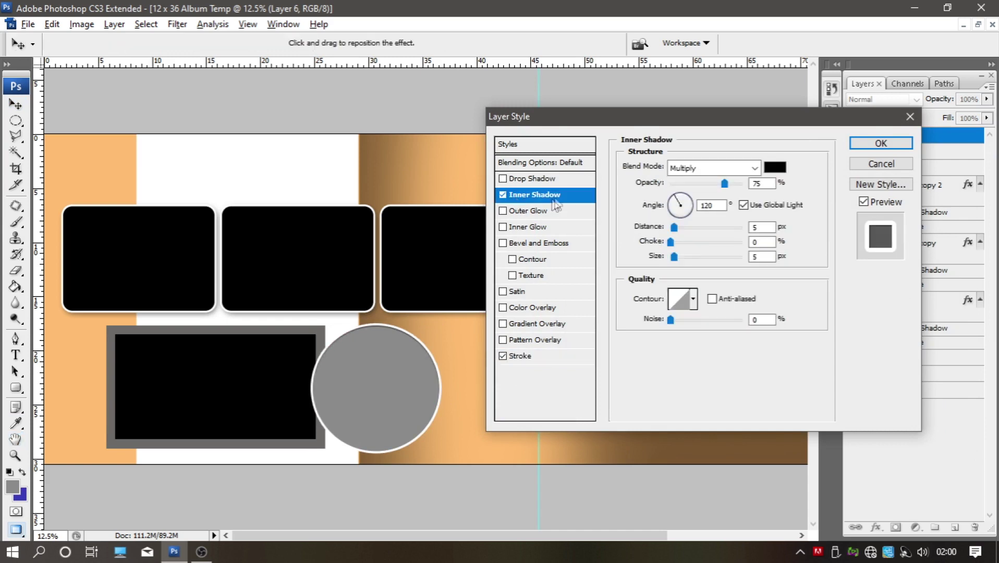
pyautogui.click(672, 243)
pyautogui.moveTo(692, 261); pyautogui.dragTo(672, 245)
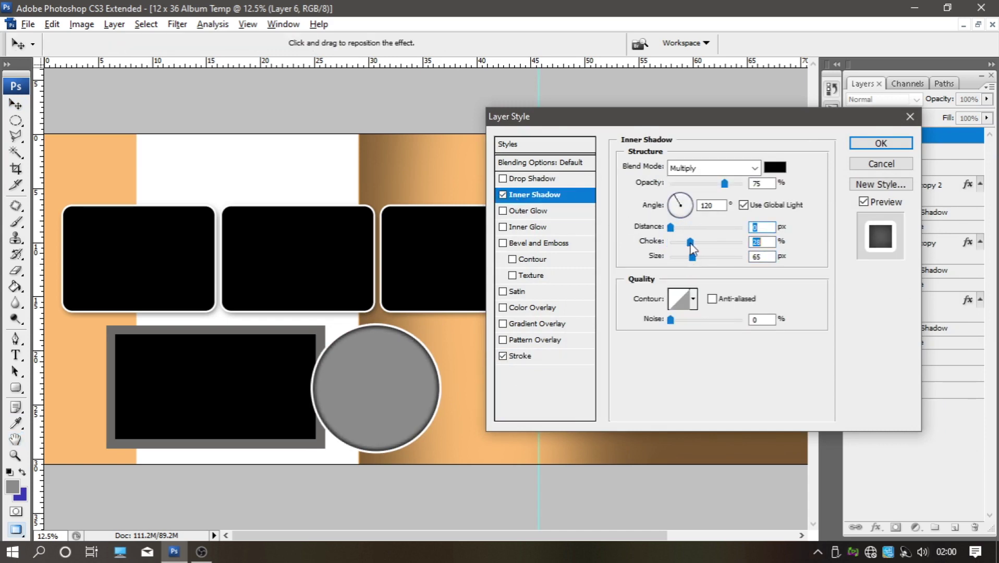
pyautogui.click(881, 143)
pyautogui.press('m')
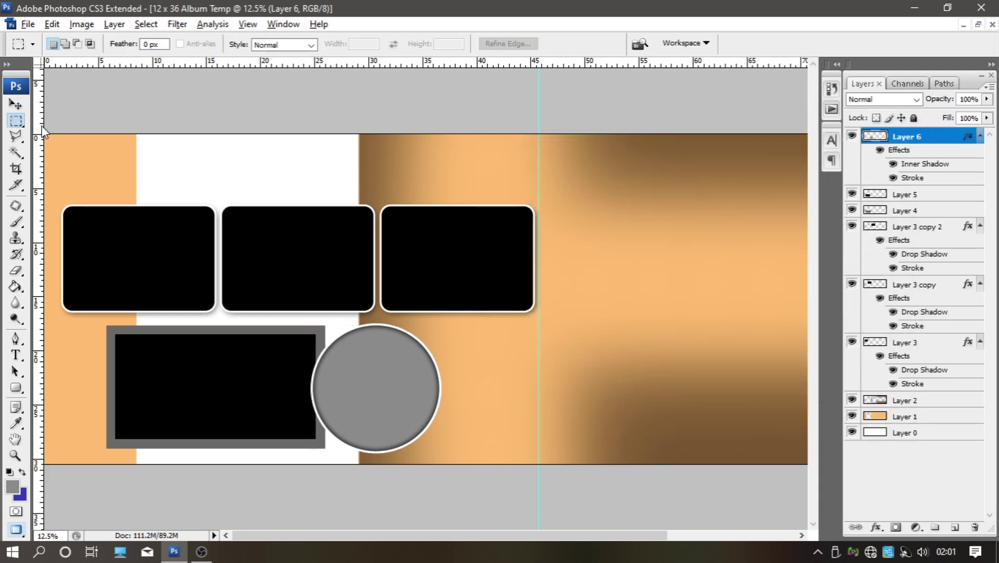
pyautogui.click(16, 106)
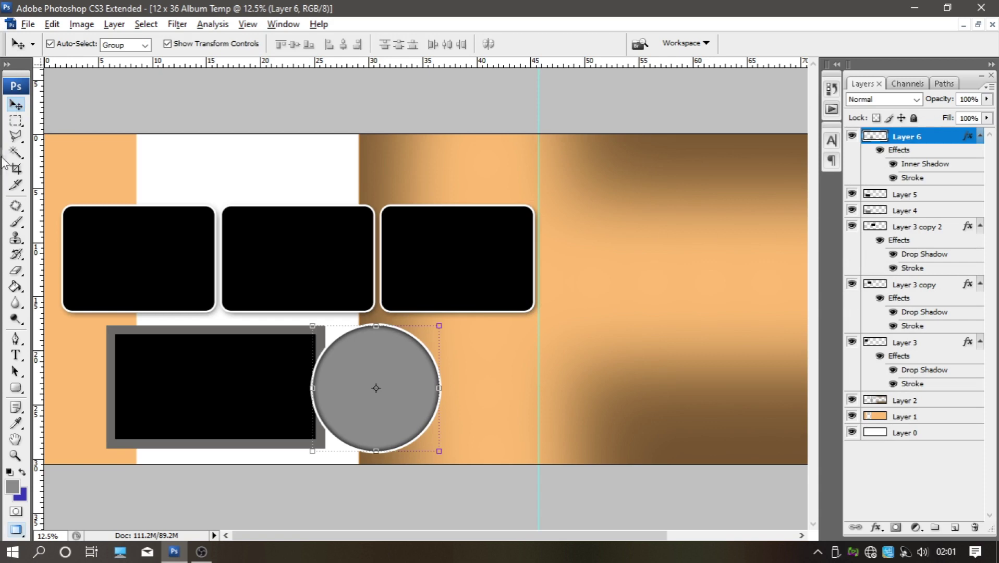
# - Type the title 'Vivah' above the left frames and enlarge it
pyautogui.click(15, 356)
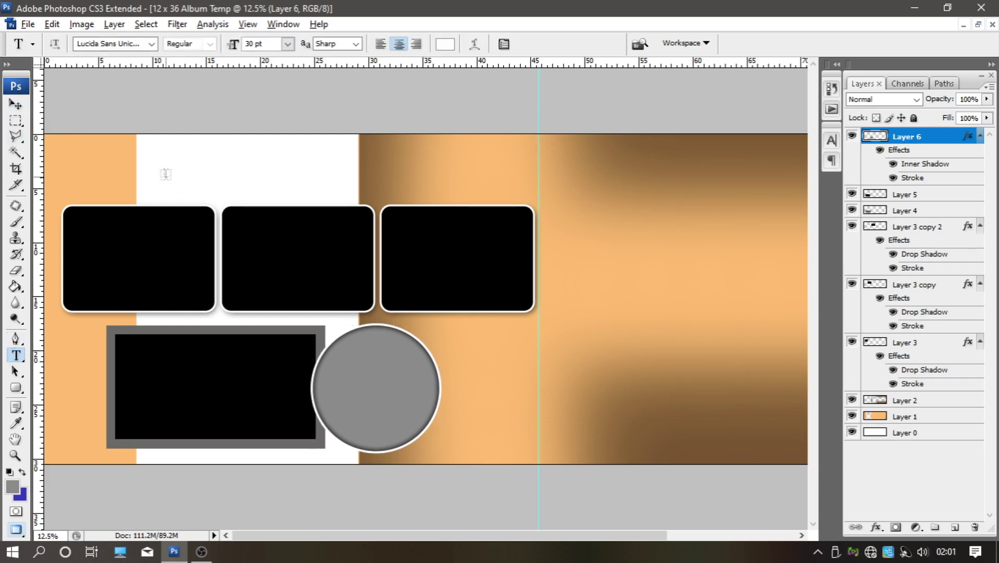
pyautogui.click(114, 174)
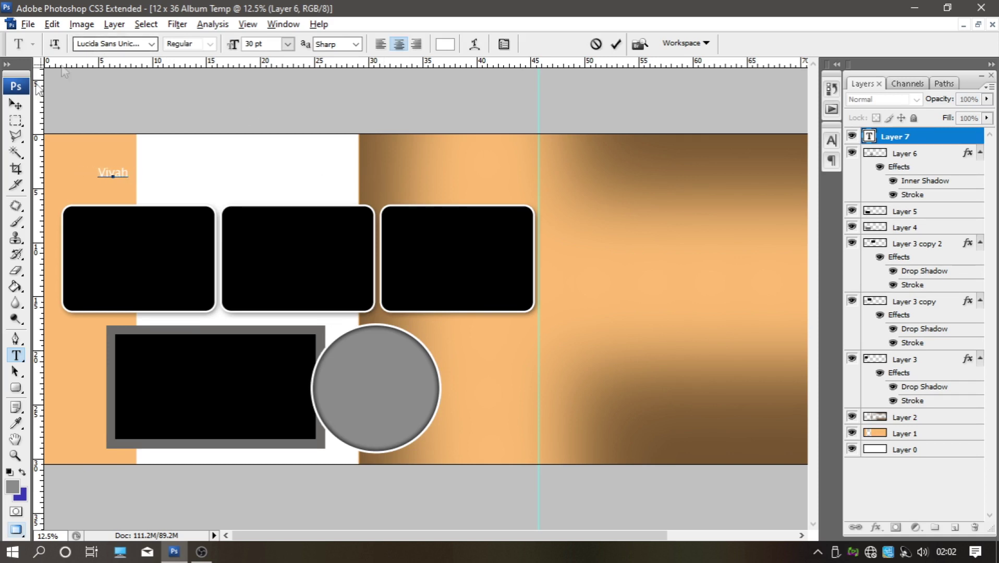
pyautogui.click(15, 104)
pyautogui.hotkey('ctrl', 't')
pyautogui.moveTo(128, 166)
pyautogui.mouseDown()
pyautogui.moveTo(197, 136)
pyautogui.moveTo(164, 172)
pyautogui.mouseUp()
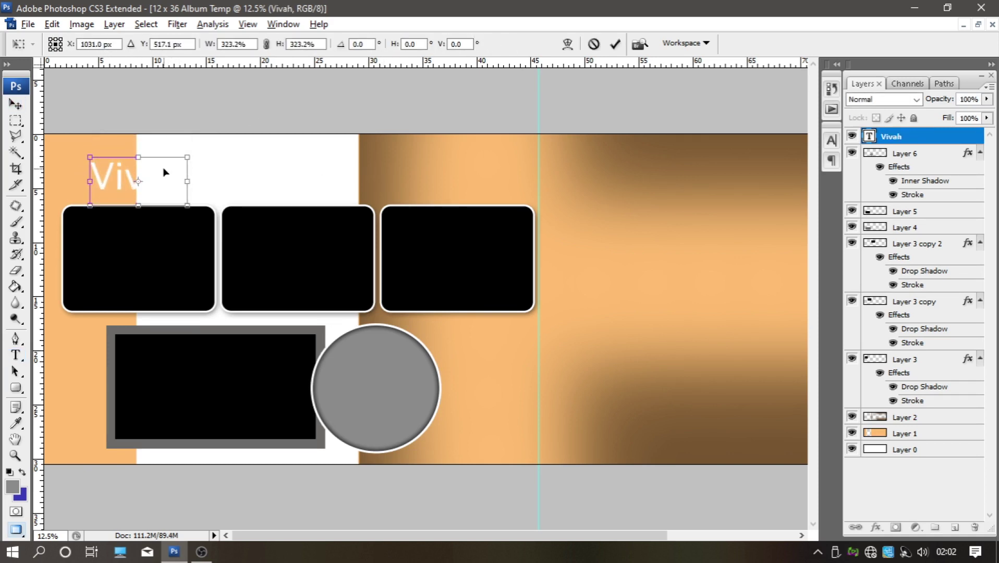
pyautogui.press('Return')
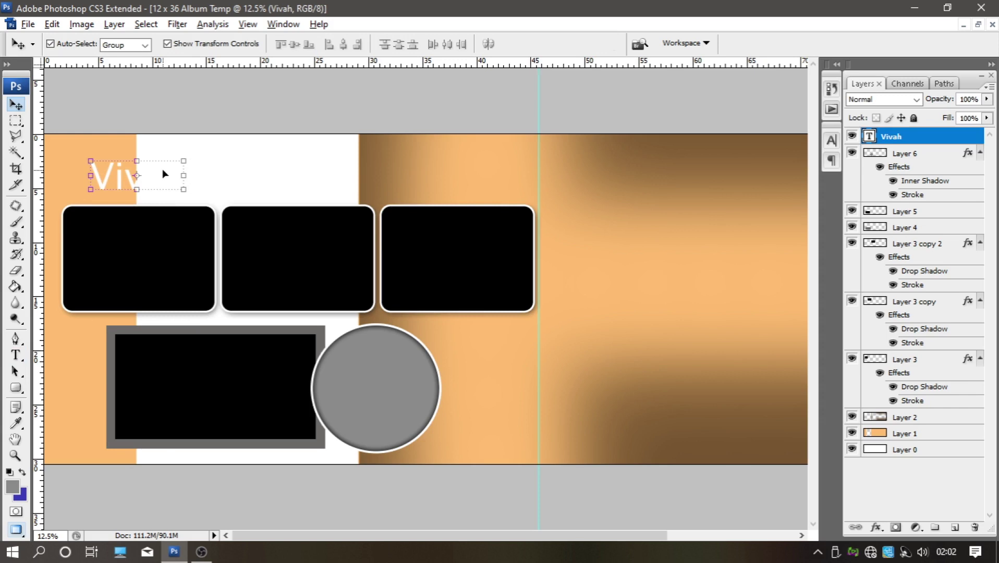
# - Colour the Vivah text dark brown
pyautogui.click(16, 355)
pyautogui.doubleClick(114, 176)
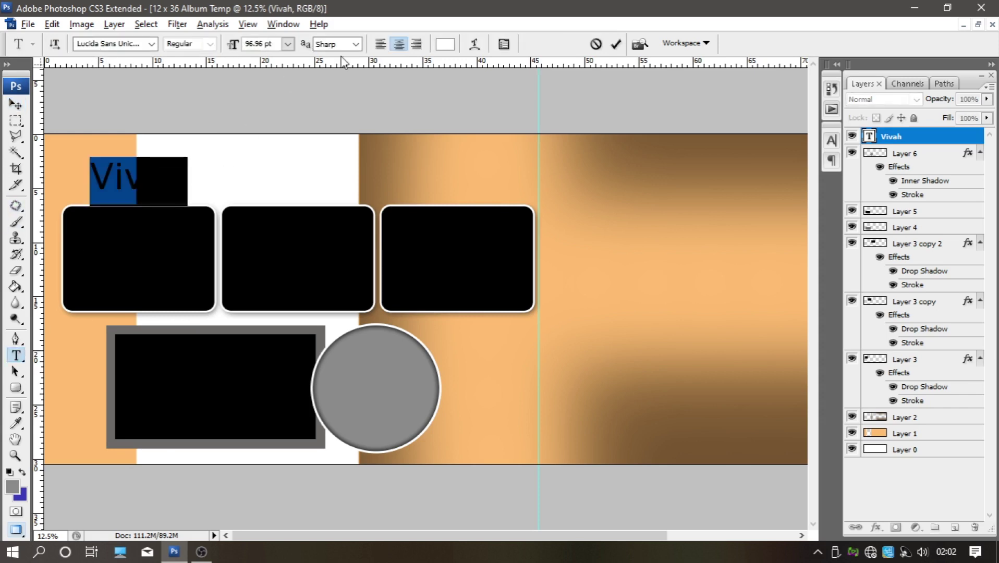
pyautogui.click(444, 43)
pyautogui.click(395, 155)
pyautogui.moveTo(660, 312)
pyautogui.mouseDown()
pyautogui.moveTo(750, 326)
pyautogui.moveTo(761, 341)
pyautogui.mouseUp()
pyautogui.click(912, 212)
# - Change the Vivah font to the Alex Brush script
pyautogui.click(99, 44)
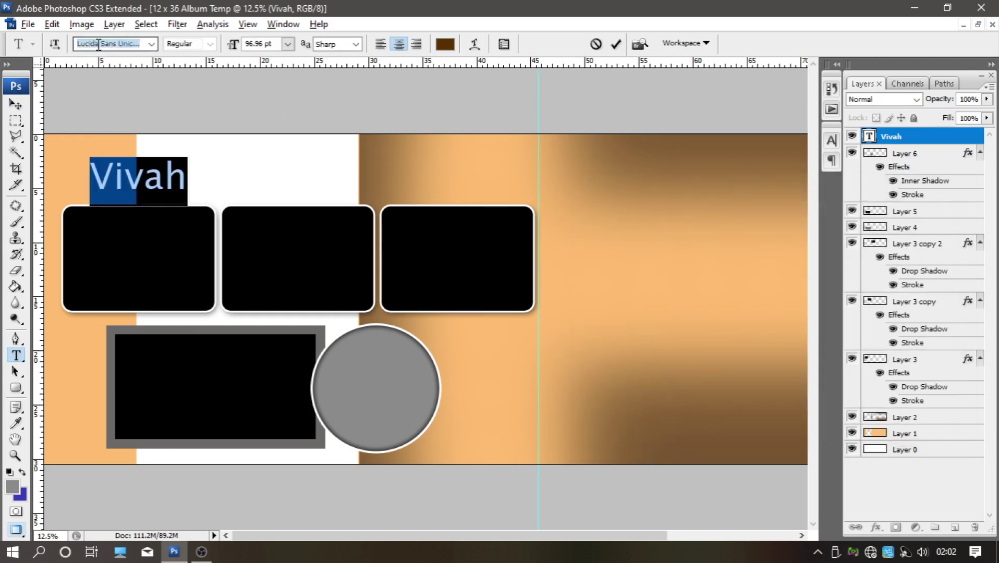
pyautogui.press('Up')
pyautogui.press('Up')
pyautogui.press('Up')
pyautogui.press('Up')
pyautogui.press('Down')
pyautogui.press('Down')
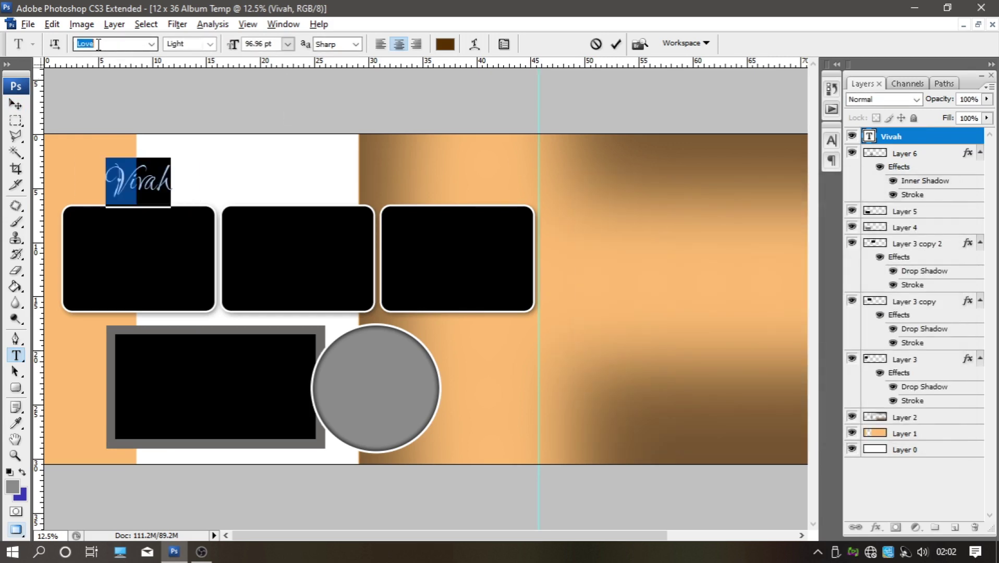
pyautogui.write('al')
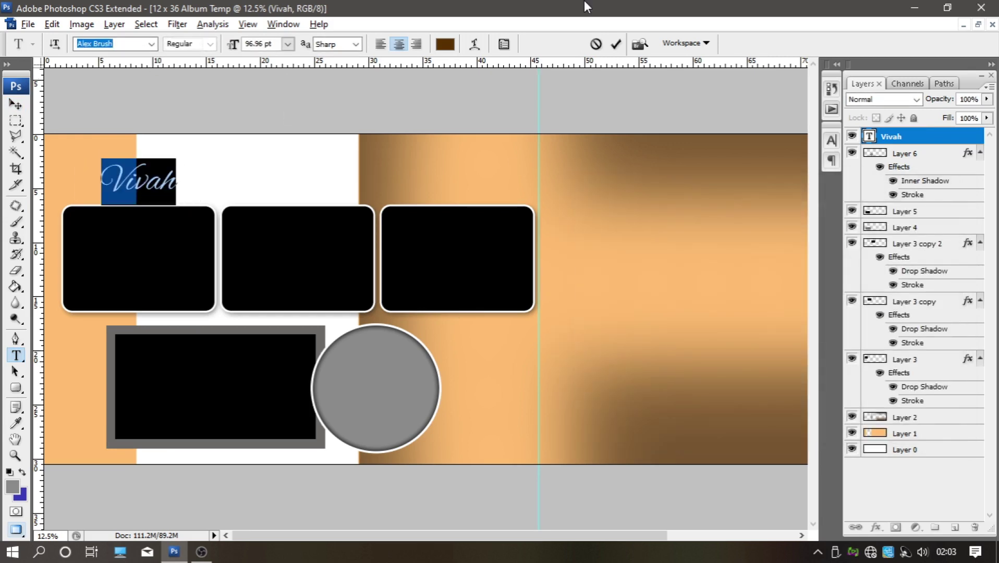
pyautogui.click(16, 104)
# - Scale Vivah into the top-left corner and add a guide just above the frames
pyautogui.hotkey('ctrl', 't')
pyautogui.moveTo(176, 158); pyautogui.dragTo(233, 124)
pyautogui.moveTo(213, 159); pyautogui.dragTo(191, 174)
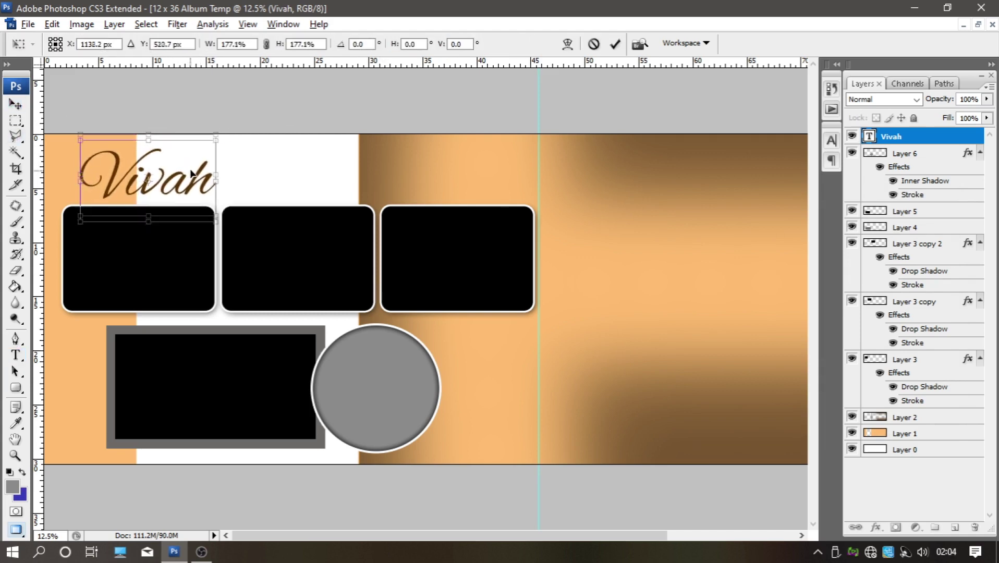
pyautogui.moveTo(216, 140); pyautogui.dragTo(185, 166)
pyautogui.press('Return')
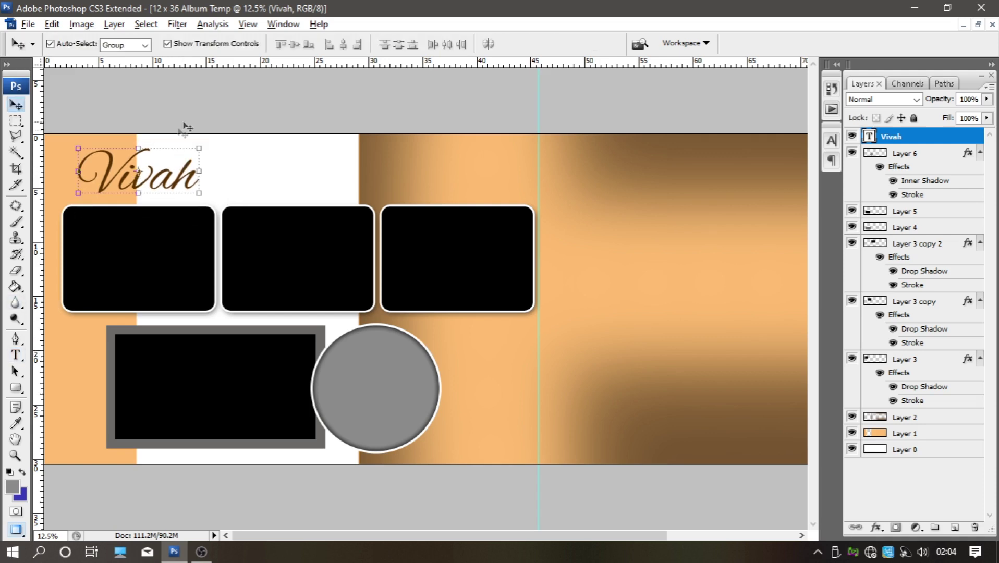
pyautogui.moveTo(212, 135); pyautogui.dragTo(212, 192)
pyautogui.press('t')
pyautogui.click(227, 183)
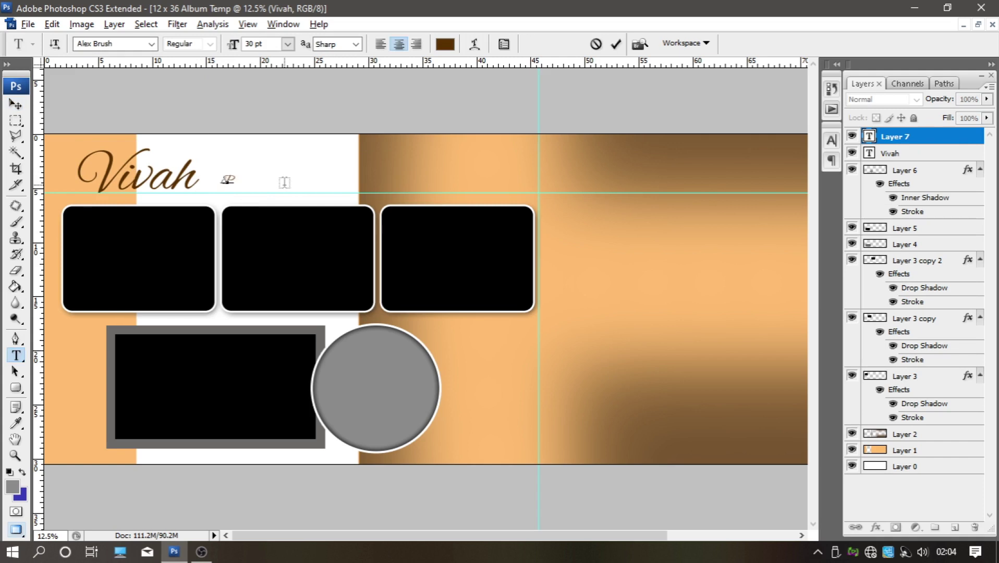
# - Type 'PARAMPARA.....' beside Vivah and set its font to Arial
pyautogui.write('SPCARCASPCARCA')
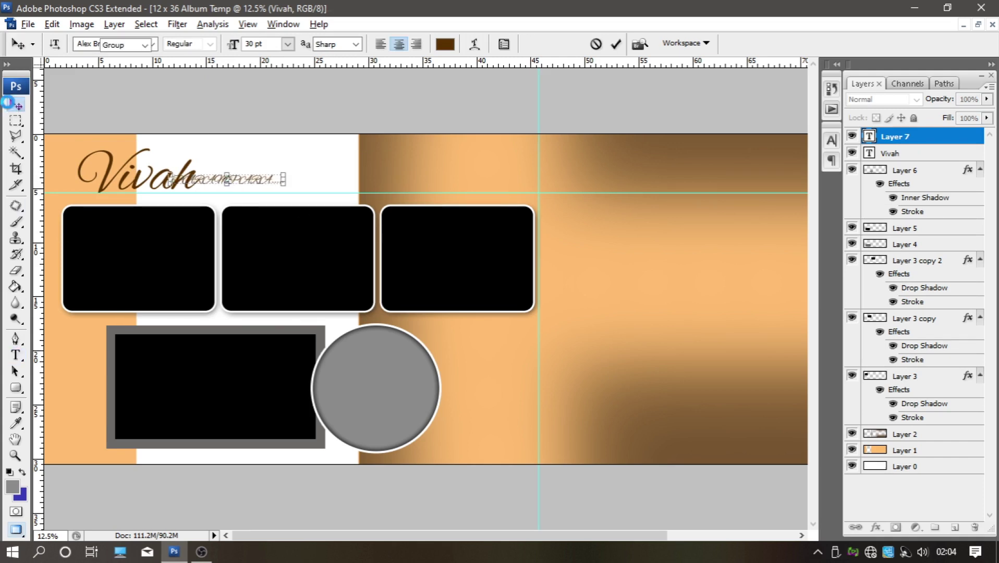
pyautogui.click(16, 104)
pyautogui.press('t')
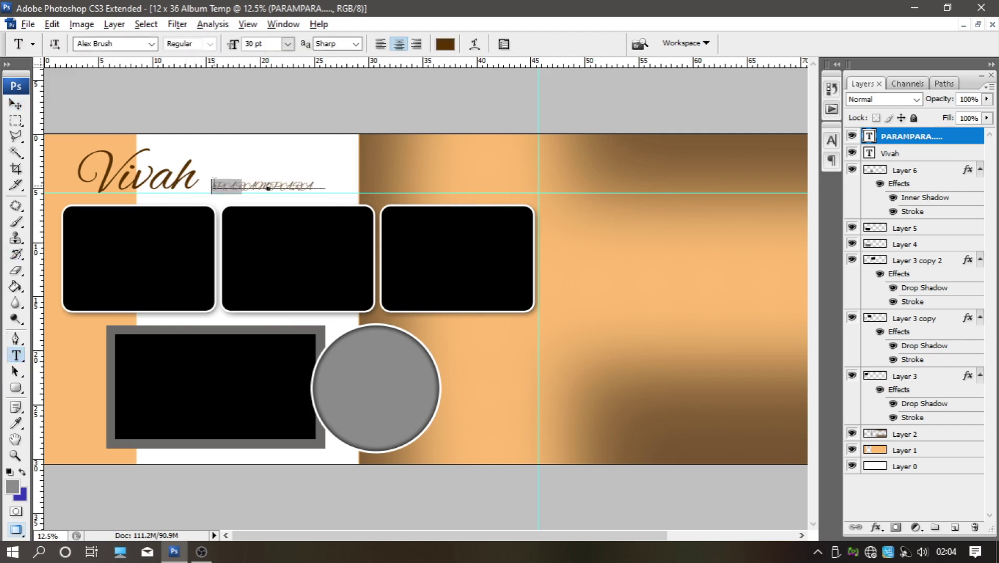
pyautogui.moveTo(214, 186); pyautogui.dragTo(326, 186)
pyautogui.click(102, 44)
pyautogui.press('Down')
pyautogui.press('Down')
pyautogui.press('Down')
pyautogui.press('Down')
pyautogui.press('Down')
pyautogui.press('Down')
pyautogui.press('Down')
pyautogui.press('Down')
pyautogui.press('Down')
pyautogui.press('Down')
pyautogui.press('Down')
pyautogui.press('Down')
pyautogui.press('Down')
pyautogui.press('Down')
pyautogui.press('Down')
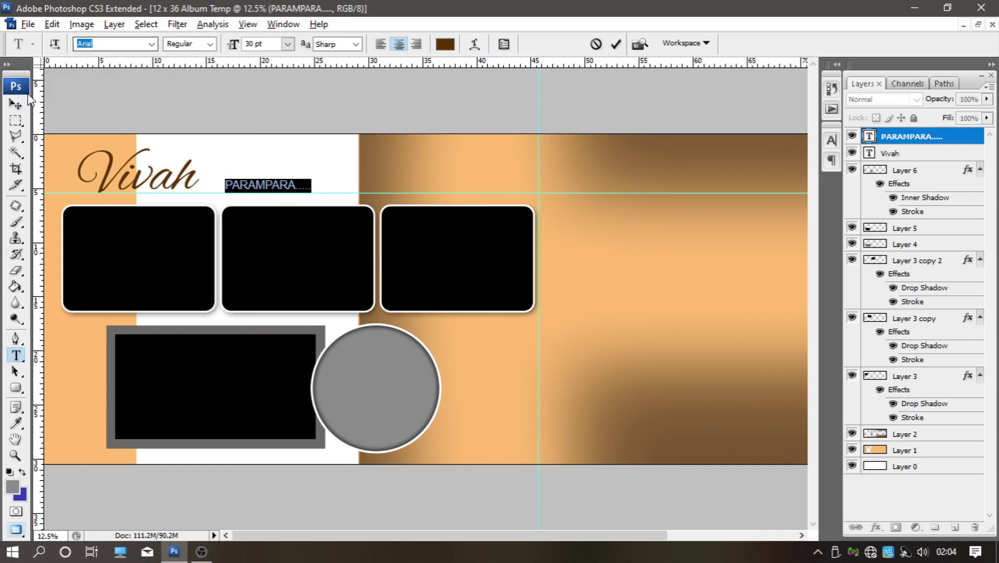
pyautogui.click(15, 104)
# - Enlarge PARAMPARA to about 165% and align it next to Vivah
pyautogui.moveTo(239, 186); pyautogui.dragTo(235, 188)
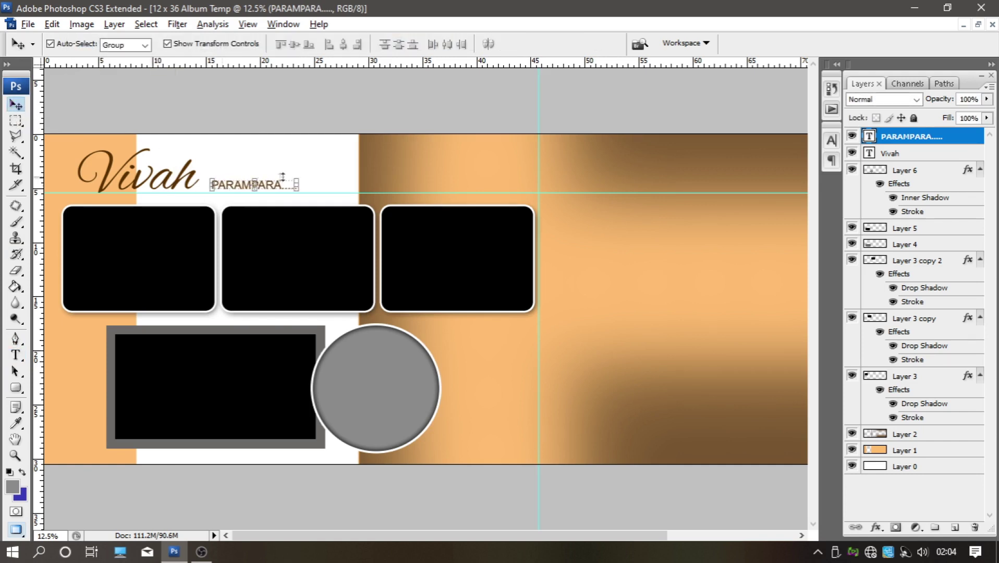
pyautogui.hotkey('ctrl', 't')
pyautogui.moveTo(296, 178); pyautogui.dragTo(349, 171)
pyautogui.moveTo(237, 189); pyautogui.dragTo(234, 188)
pyautogui.press('Right')
pyautogui.press('Right')
pyautogui.press('Right')
pyautogui.press('Down')
pyautogui.press('Down')
pyautogui.press('Down')
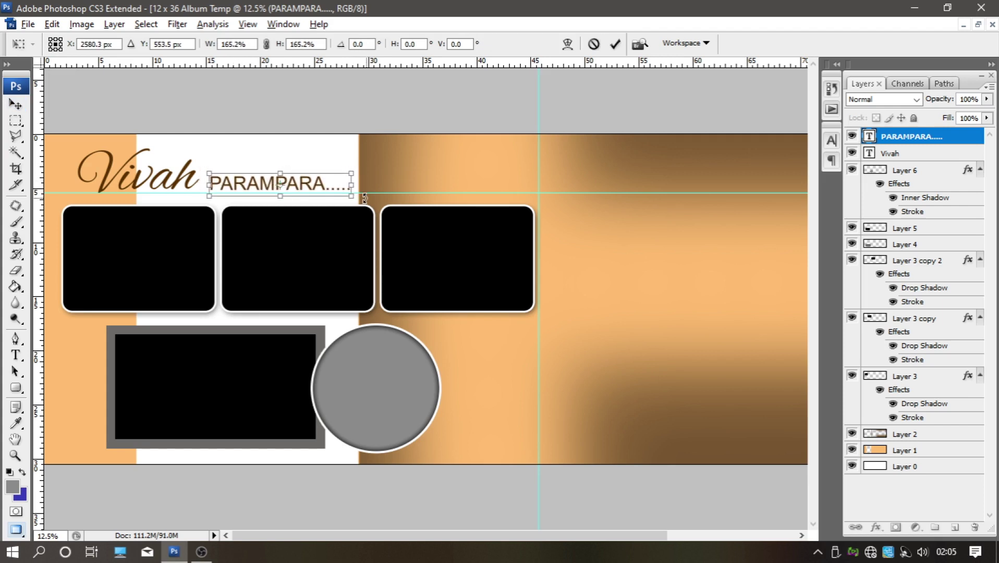
pyautogui.press('Up')
pyautogui.click(23, 135)
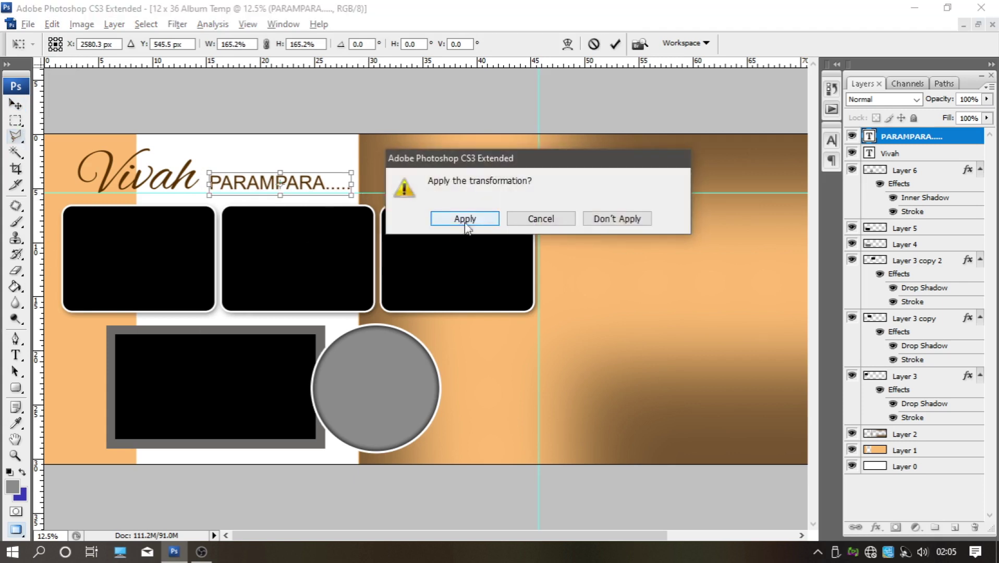
pyautogui.click(464, 218)
pyautogui.click(16, 103)
pyautogui.click(152, 177)
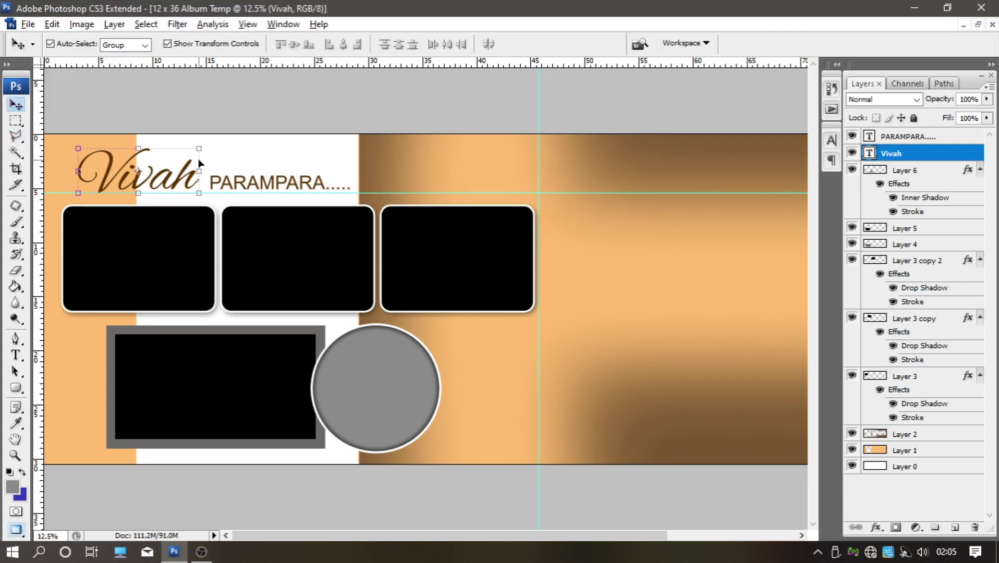
pyautogui.click(277, 182)
# - Erase the middle section of the lower grey frame on Layer 4
pyautogui.press('Down')
pyautogui.press('Down')
pyautogui.press('Down')
pyautogui.click(15, 135)
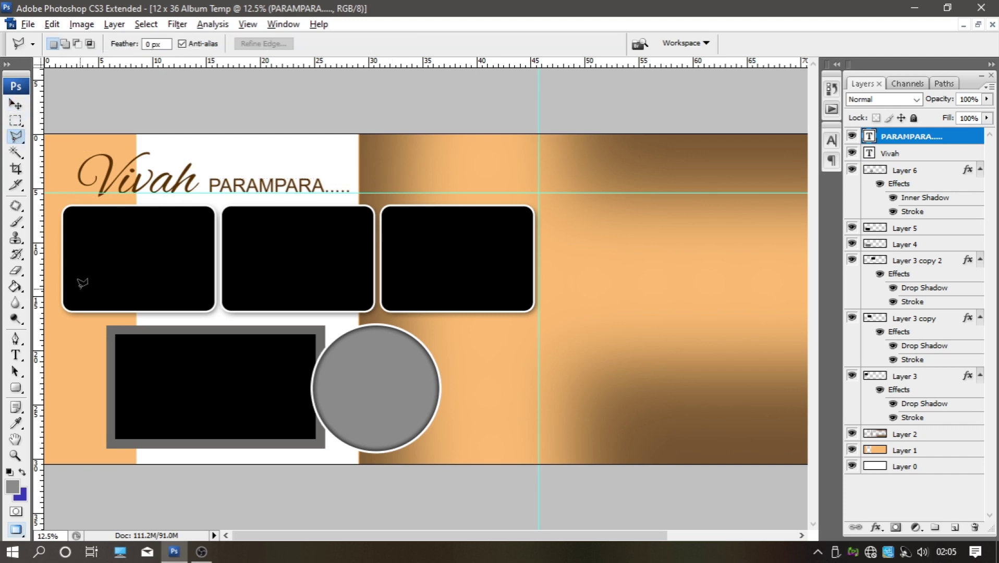
pyautogui.press('v')
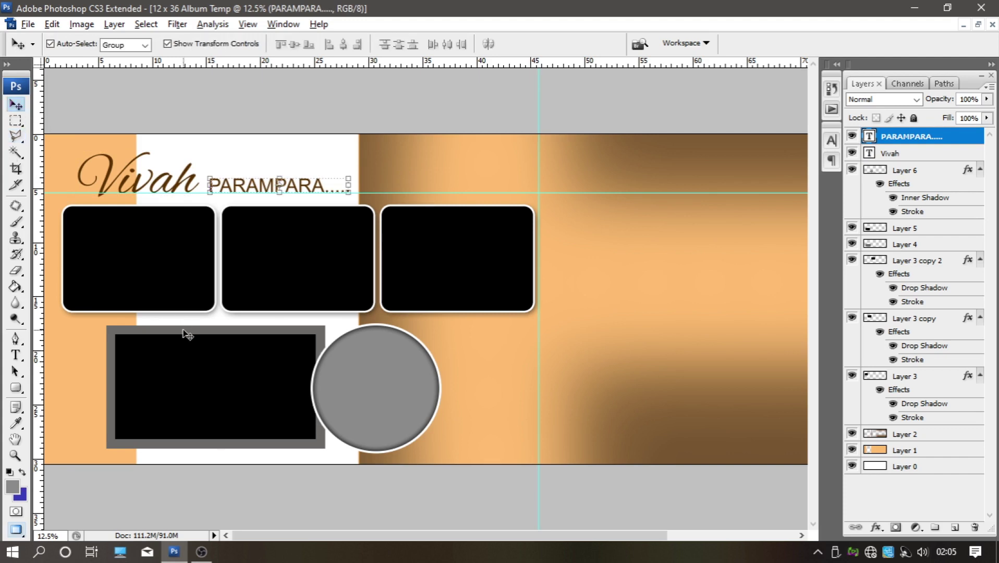
pyautogui.click(185, 334)
pyautogui.press('m')
pyautogui.moveTo(185, 393); pyautogui.dragTo(276, 453)
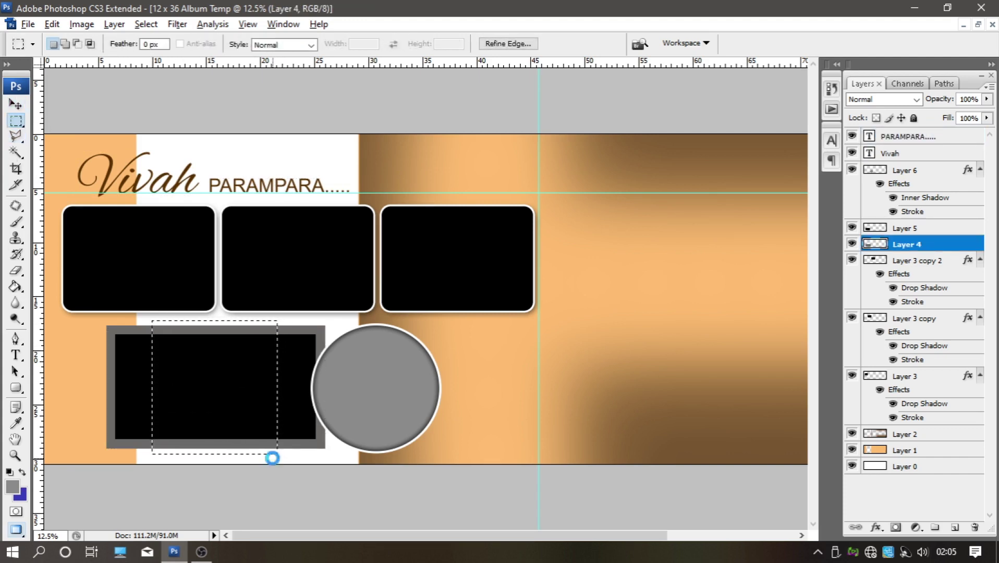
pyautogui.press('Delete')
pyautogui.hotkey('ctrl', 'd')
# - Lower the grey frame layer's opacity to 74%
pyautogui.press('v')
pyautogui.moveTo(987, 99); pyautogui.dragTo(972, 116)
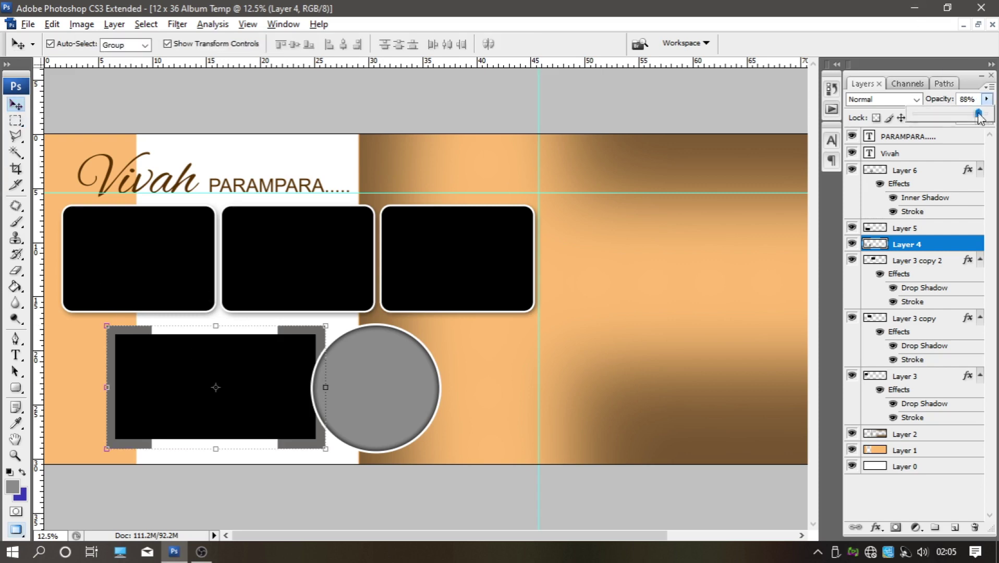
pyautogui.click(17, 140)
pyautogui.moveTo(427, 306)
pyautogui.mouseDown()
pyautogui.moveTo(261, 352)
pyautogui.moveTo(495, 290)
pyautogui.mouseUp()
# - Draw a circular selection on the spread's right half on a new top layer
pyautogui.hotkey('ctrl', '-')
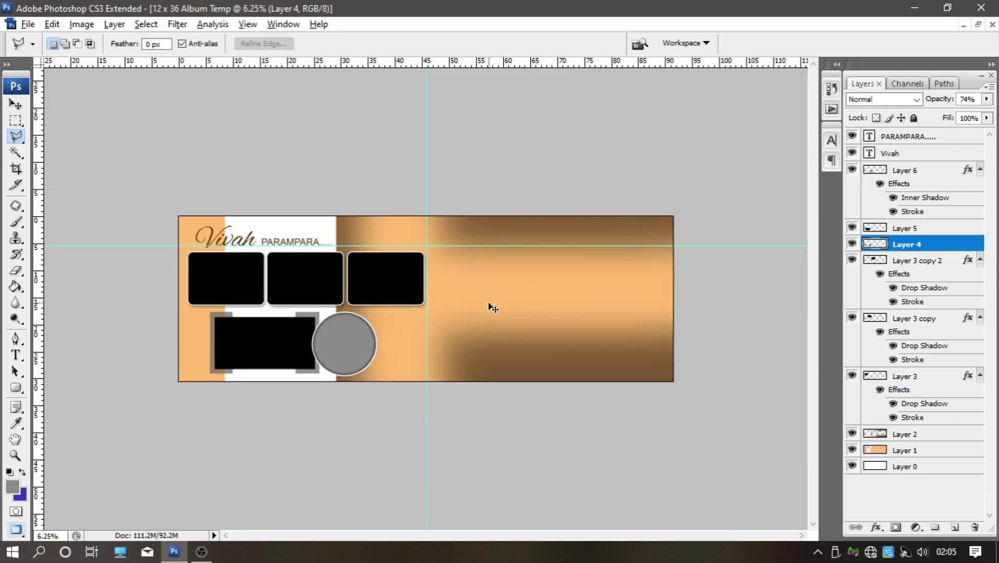
pyautogui.hotkey('ctrl', '+')
pyautogui.moveTo(293, 287); pyautogui.dragTo(184, 287)
pyautogui.hotkey('ctrl', '-')
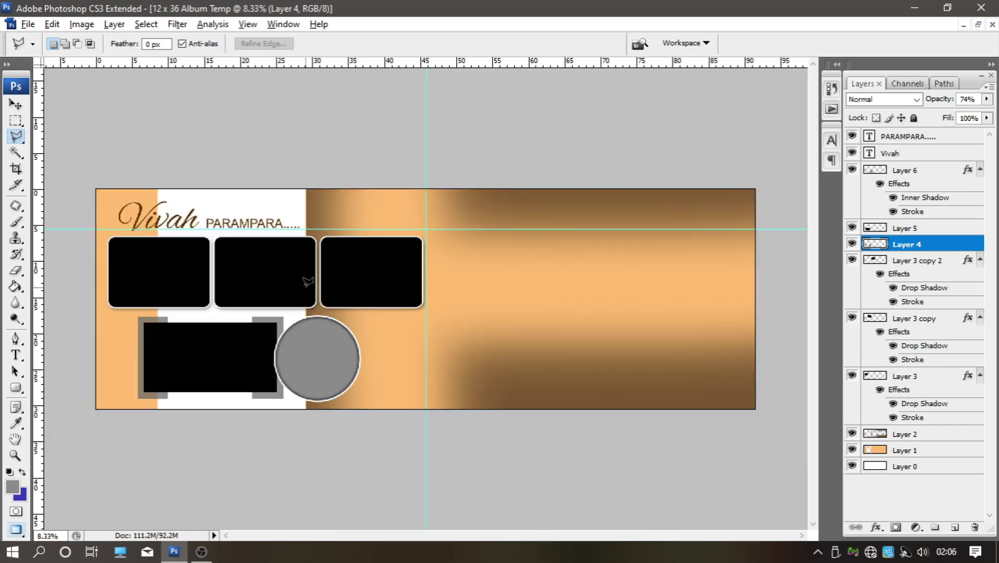
pyautogui.click(15, 104)
pyautogui.rightClick(15, 120)
pyautogui.click(88, 131)
pyautogui.moveTo(695, 378); pyautogui.dragTo(694, 378)
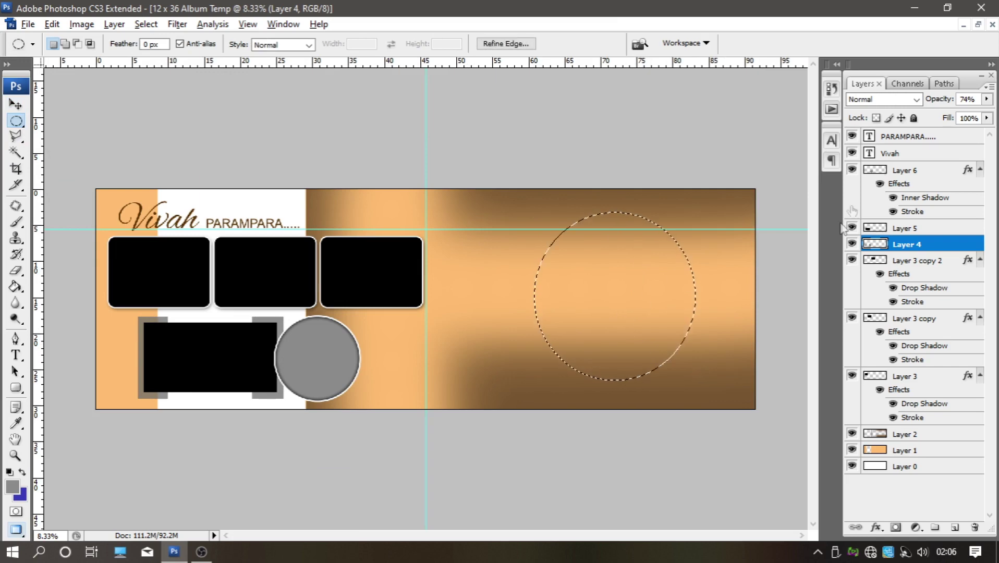
pyautogui.click(912, 136)
pyautogui.click(955, 527)
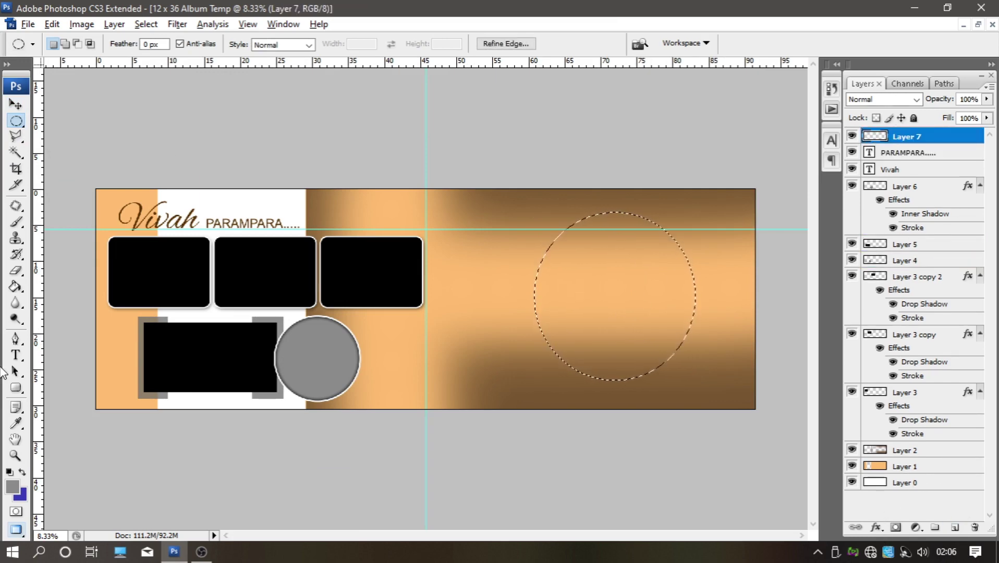
# - Fill the circular selection with white and deselect
pyautogui.click(13, 486)
pyautogui.click(577, 222)
pyautogui.click(912, 211)
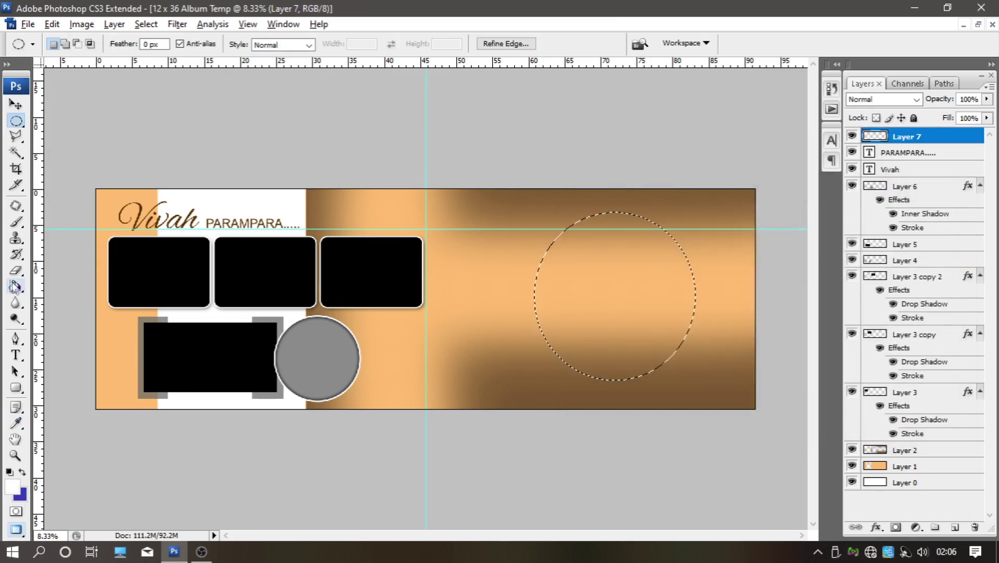
pyautogui.press('g')
pyautogui.click(563, 274)
pyautogui.press('l')
# - Scale the white circle to about 170%, spilling past the spread's top and bottom edges
pyautogui.click(16, 104)
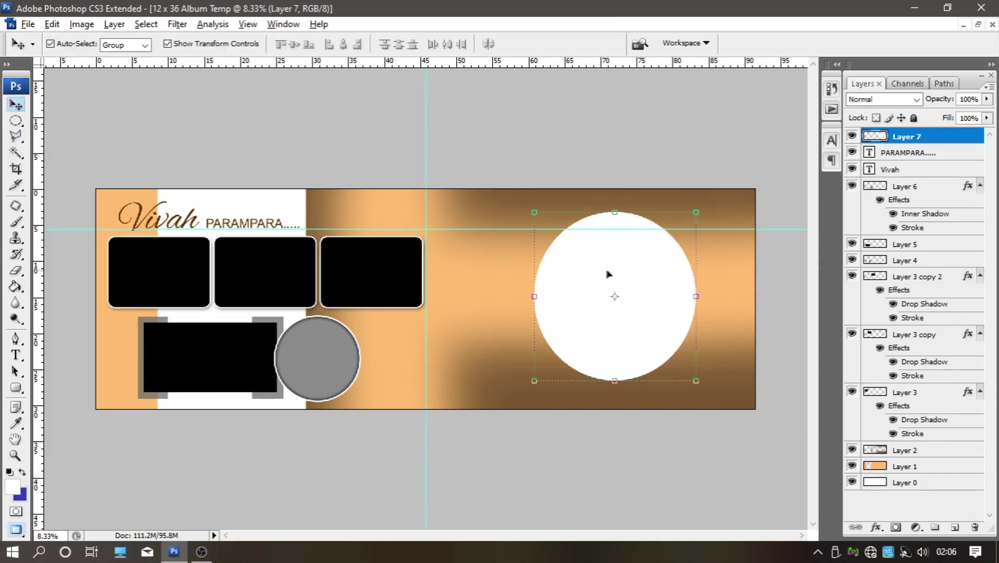
pyautogui.moveTo(608, 272); pyautogui.dragTo(580, 249)
pyautogui.moveTo(671, 190); pyautogui.dragTo(787, 62)
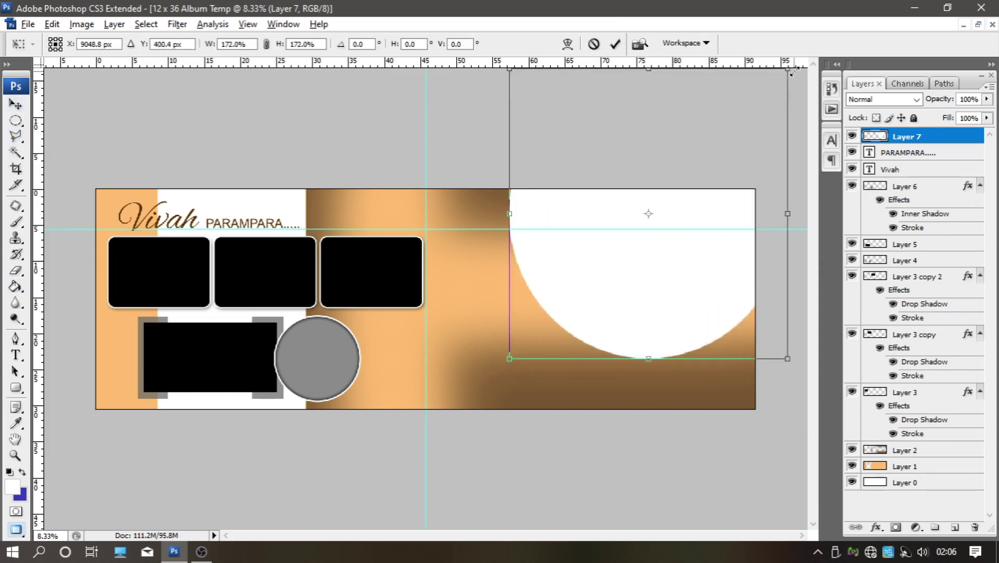
pyautogui.moveTo(509, 359); pyautogui.dragTo(459, 416)
pyautogui.moveTo(736, 415); pyautogui.dragTo(724, 403)
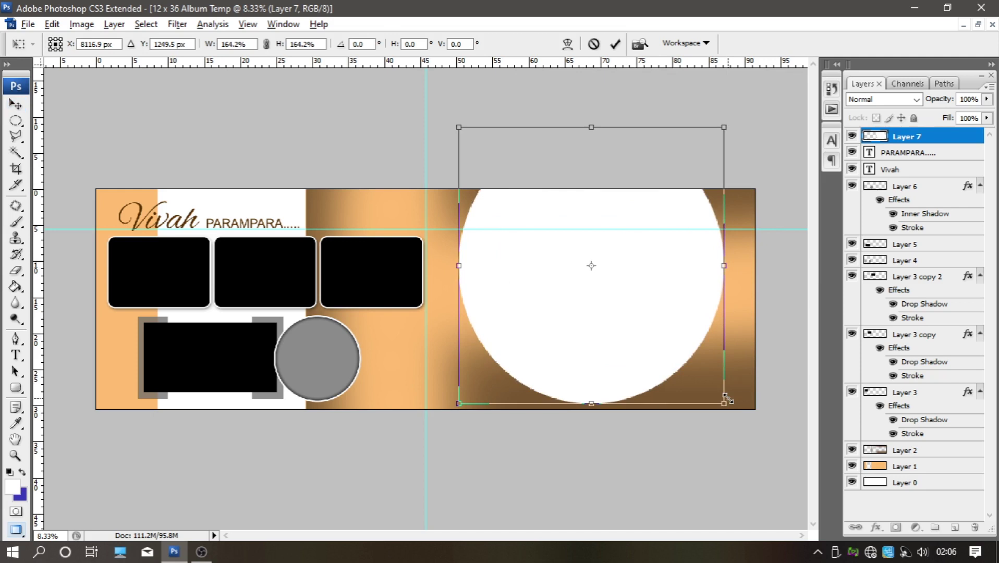
pyautogui.moveTo(645, 377); pyautogui.dragTo(656, 383)
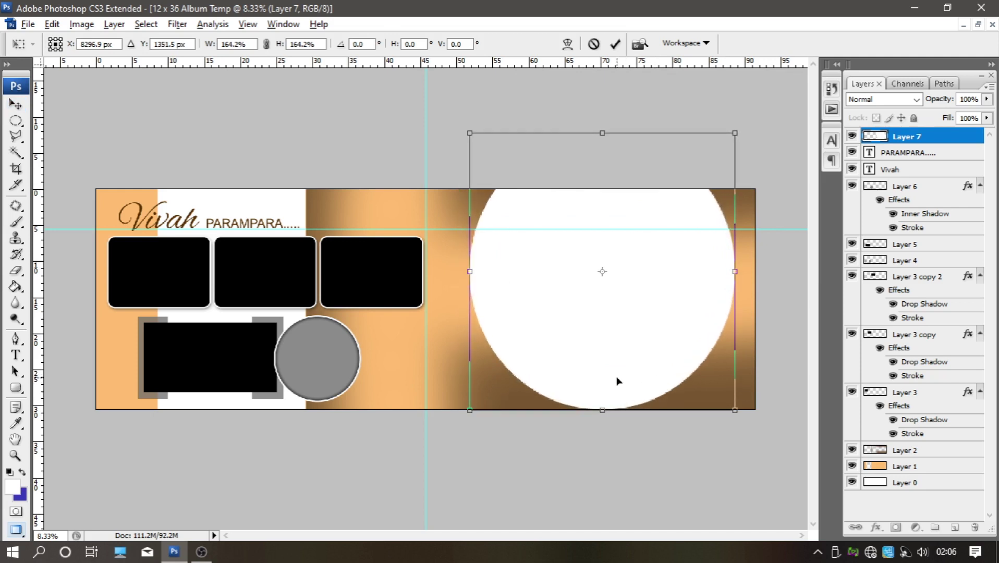
pyautogui.hotkey('shift', 'Left')
pyautogui.hotkey('shift', 'Left')
pyautogui.hotkey('shift', 'Left')
pyautogui.hotkey('shift', 'Right')
pyautogui.press('Return')
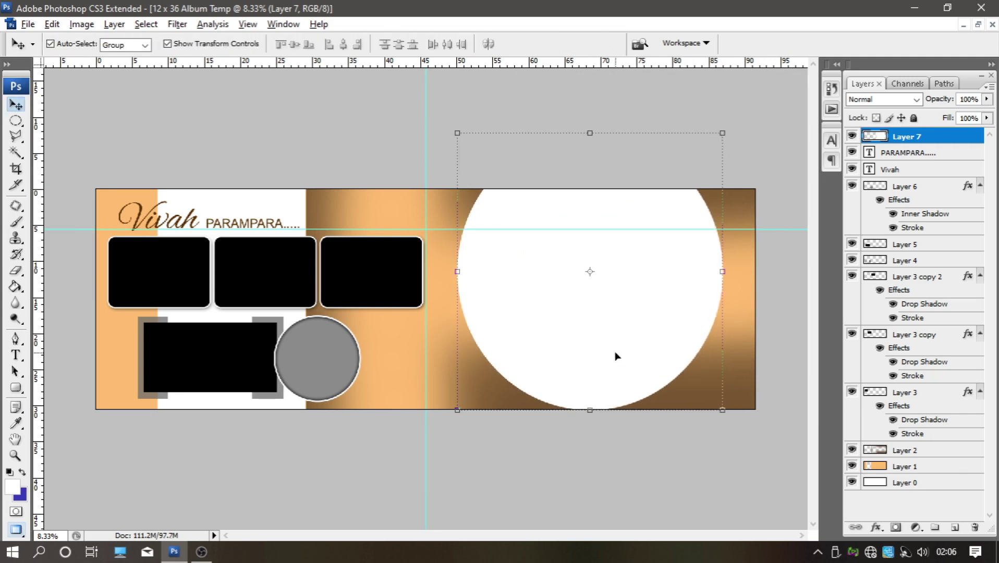
pyautogui.hotkey('shift', 'Up')
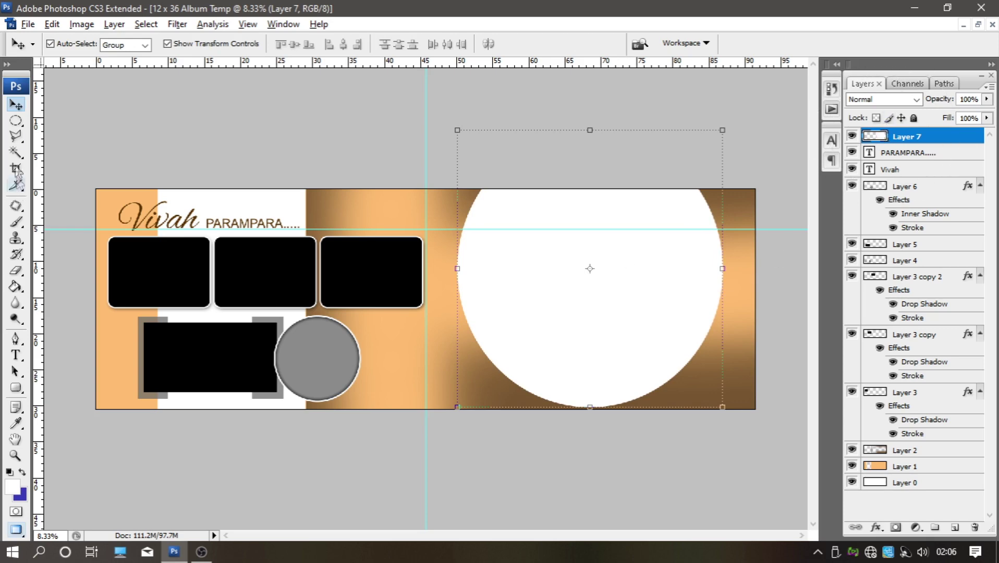
pyautogui.click(16, 121)
# - Fill a circular selection inside the white circle with grey on a new layer
pyautogui.click(954, 527)
pyautogui.moveTo(608, 313); pyautogui.dragTo(656, 349)
pyautogui.click(13, 486)
pyautogui.click(924, 211)
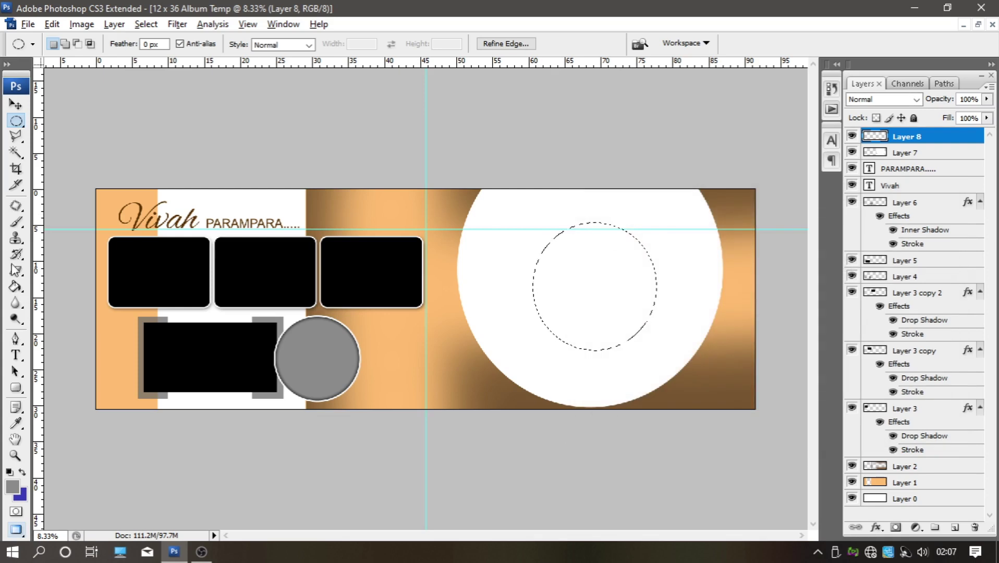
pyautogui.press('g')
pyautogui.click(566, 280)
pyautogui.hotkey('ctrl', 'd')
# - Scale the grey circle to about 190% and centre it, leaving a white ring
pyautogui.press('v')
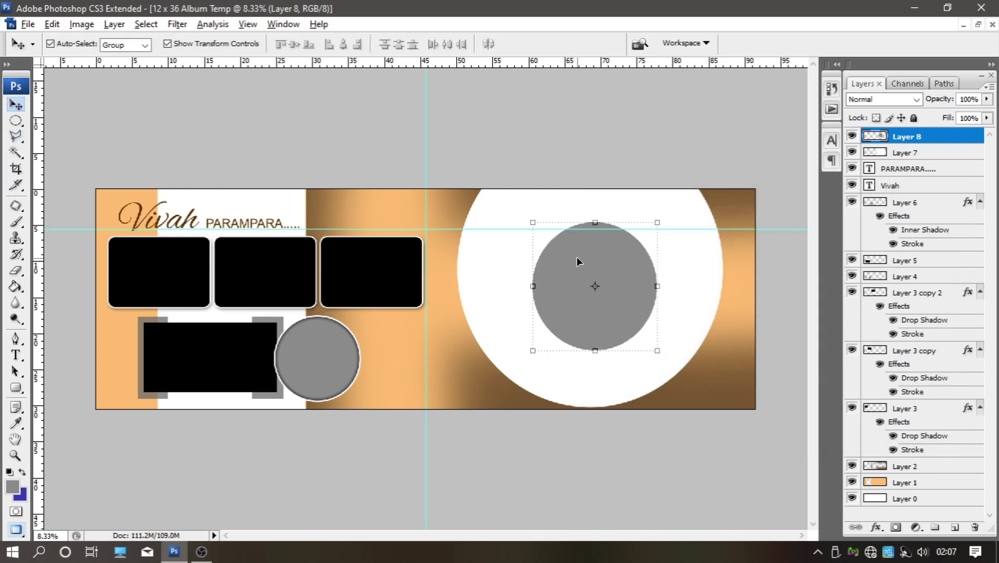
pyautogui.moveTo(577, 256); pyautogui.dragTo(522, 212)
pyautogui.moveTo(603, 303); pyautogui.dragTo(715, 422)
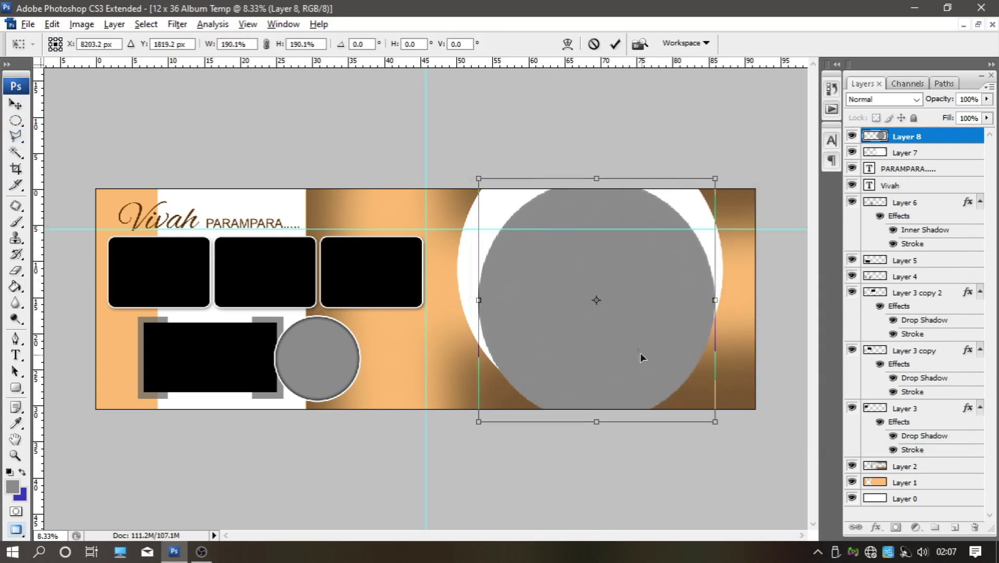
pyautogui.moveTo(641, 356); pyautogui.dragTo(632, 326)
pyautogui.moveTo(714, 152); pyautogui.dragTo(713, 144)
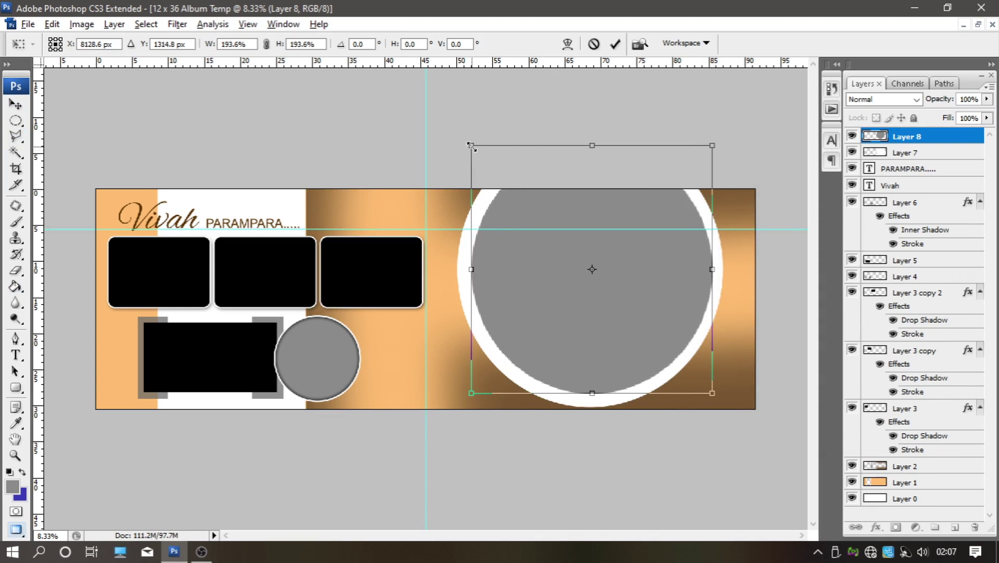
pyautogui.moveTo(470, 146); pyautogui.dragTo(467, 145)
pyautogui.moveTo(611, 290); pyautogui.dragTo(611, 292)
pyautogui.press('Return')
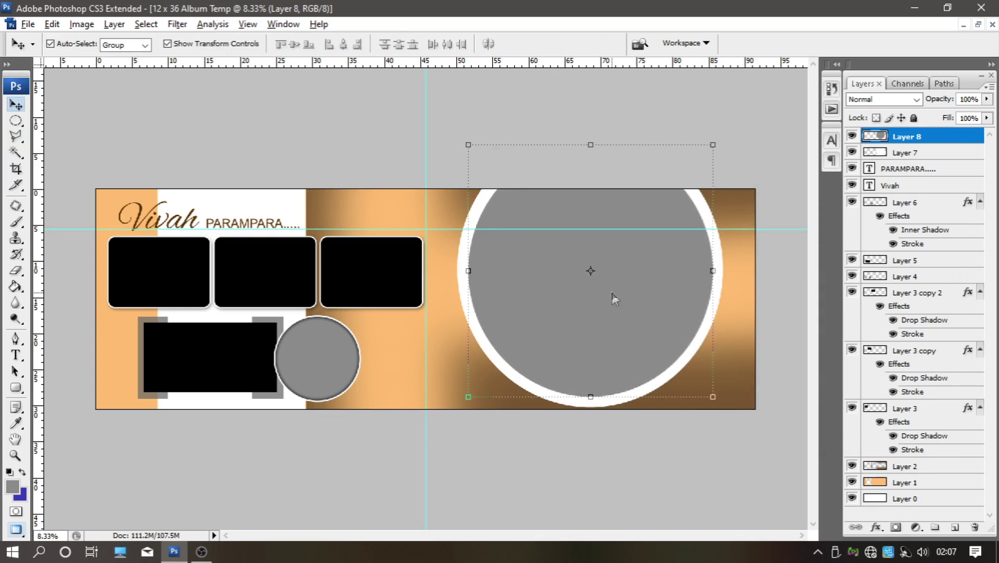
pyautogui.click(878, 157)
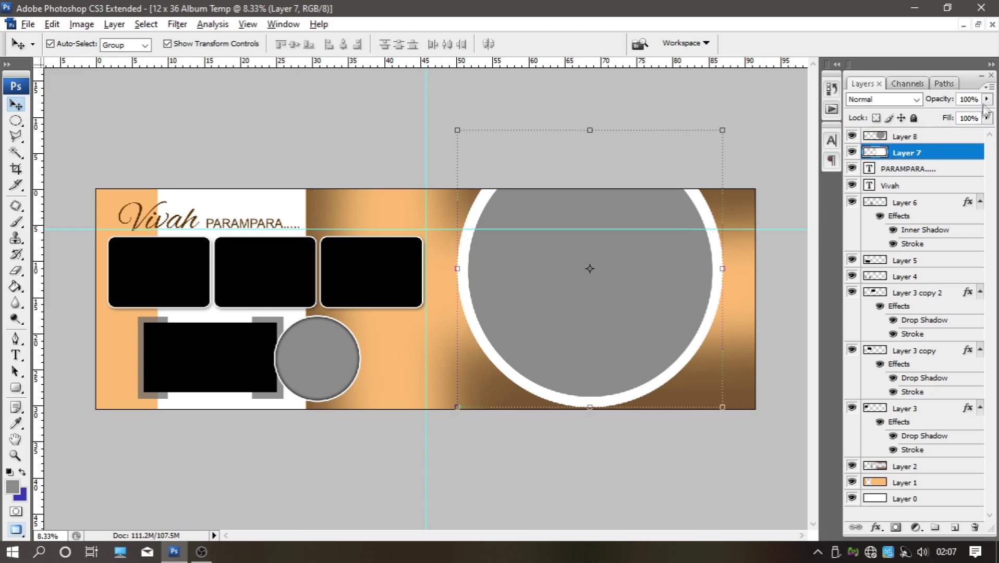
# - Lower Layer 7's opacity to fade the white ring, then select Layer 8
pyautogui.moveTo(987, 99); pyautogui.dragTo(946, 119)
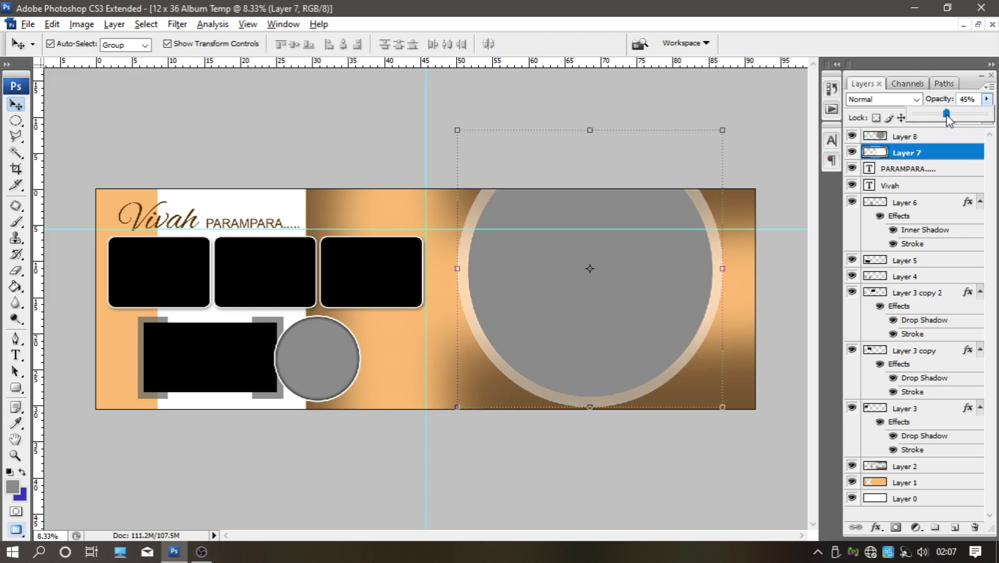
pyautogui.click(899, 137)
pyautogui.rightClick(899, 137)
# - Give the large grey circle an Inner Shadow with Distance 0, Choke about 36, Size 240
pyautogui.click(851, 162)
pyautogui.moveTo(702, 131); pyautogui.dragTo(802, 148)
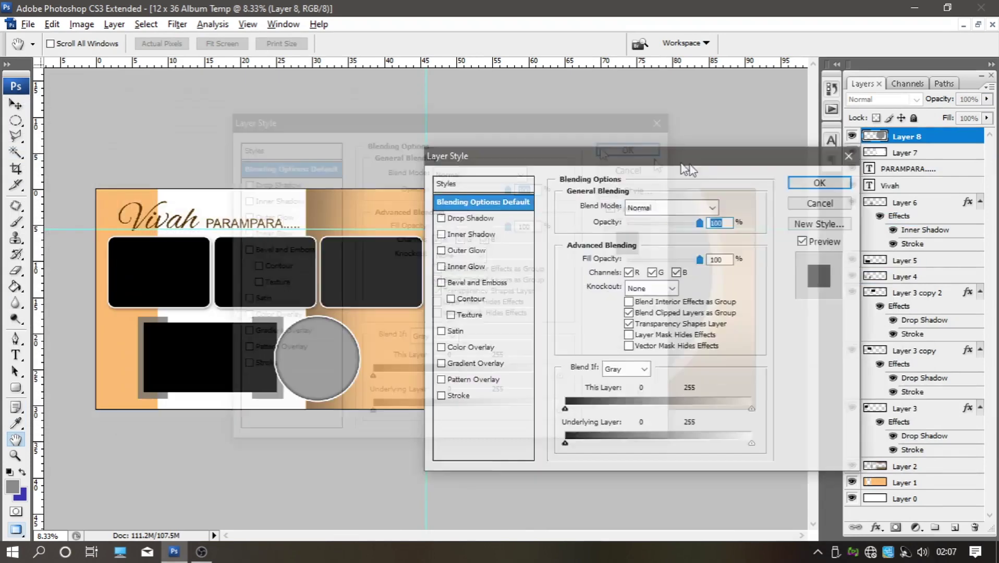
pyautogui.click(632, 194)
pyautogui.click(622, 211)
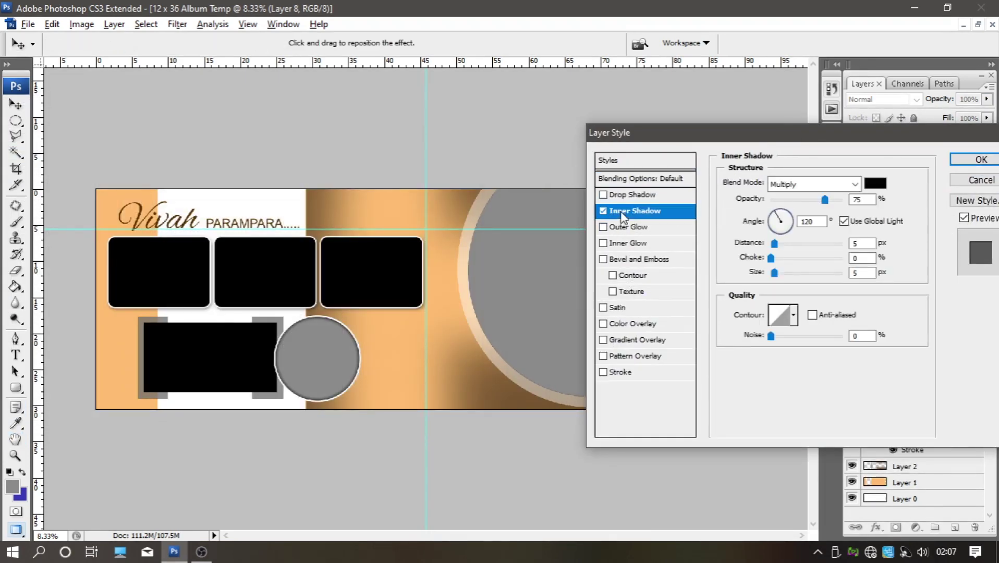
pyautogui.moveTo(774, 272)
pyautogui.mouseDown()
pyautogui.moveTo(794, 273)
pyautogui.moveTo(779, 257)
pyautogui.moveTo(828, 243)
pyautogui.moveTo(771, 243)
pyautogui.moveTo(839, 272)
pyautogui.mouseUp()
pyautogui.moveTo(780, 258); pyautogui.dragTo(798, 258)
pyautogui.moveTo(808, 133); pyautogui.dragTo(380, 191)
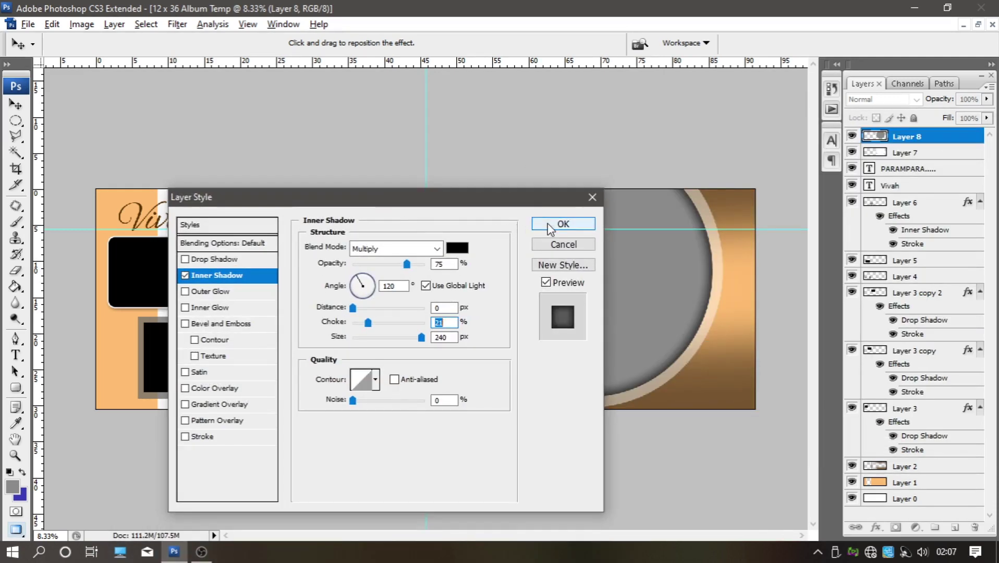
pyautogui.click(547, 223)
pyautogui.click(415, 128)
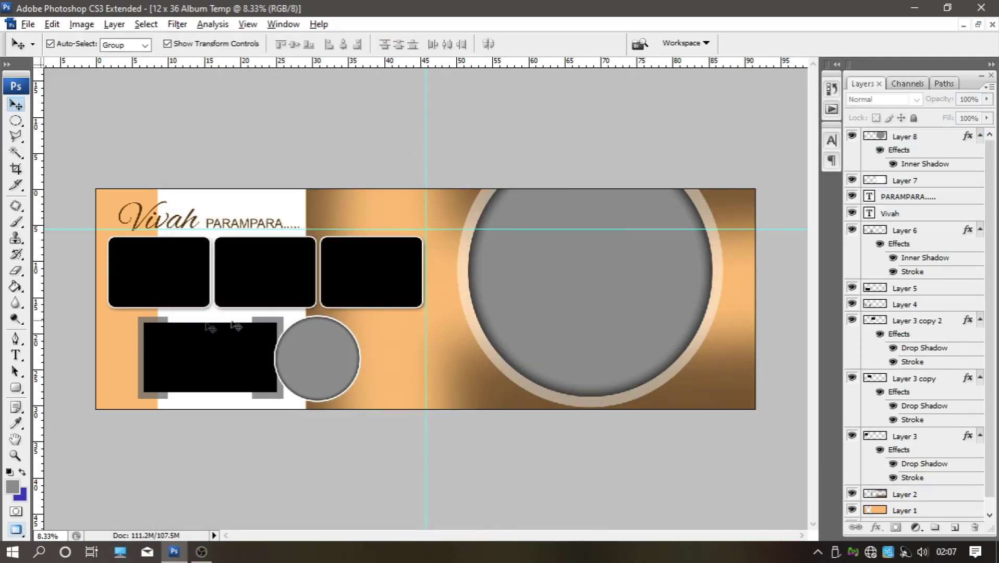
# - Duplicate Layer 6's small grey circle and place the copy above the big circle's edge
pyautogui.moveTo(15, 120); pyautogui.dragTo(57, 136)
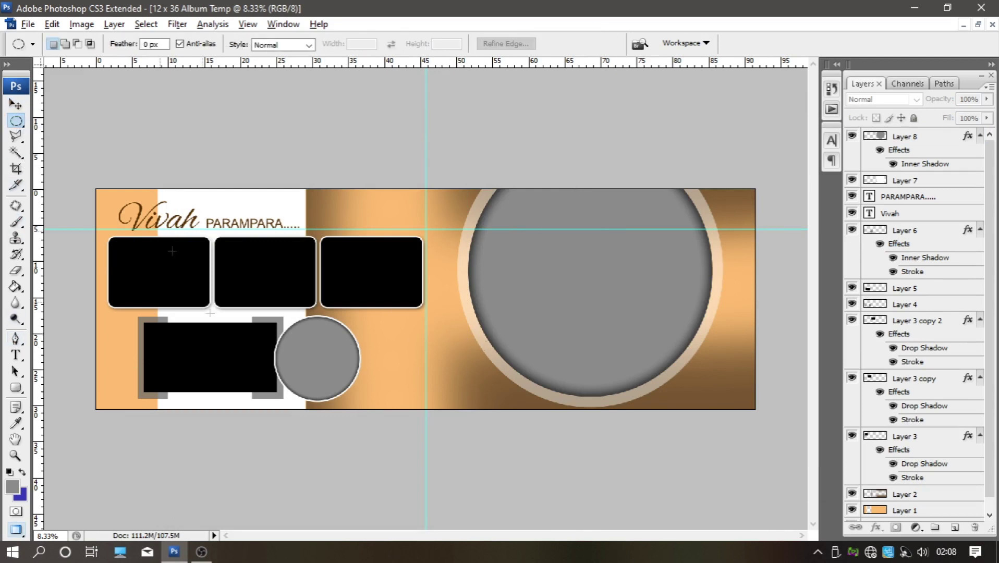
pyautogui.click(16, 104)
pyautogui.click(317, 352)
pyautogui.moveTo(918, 231)
pyautogui.mouseDown()
pyautogui.moveTo(958, 489)
pyautogui.moveTo(955, 527)
pyautogui.mouseUp()
pyautogui.moveTo(317, 358); pyautogui.dragTo(475, 359)
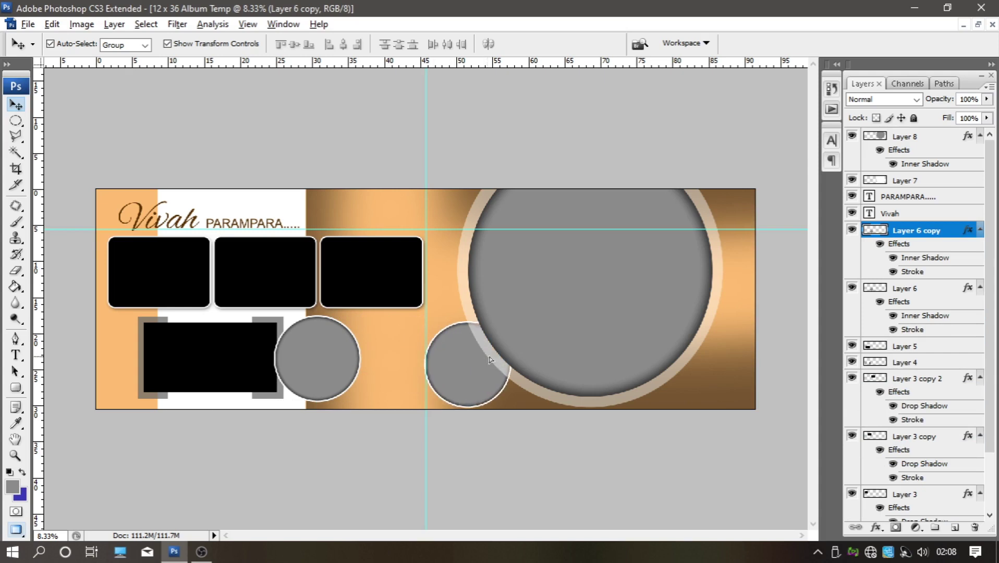
pyautogui.moveTo(933, 233); pyautogui.dragTo(918, 121)
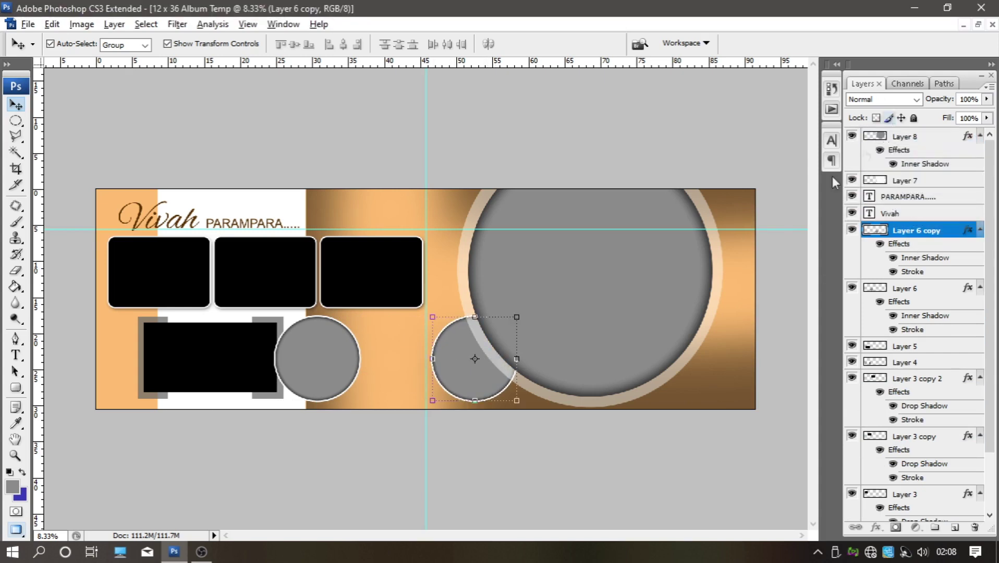
pyautogui.moveTo(917, 231); pyautogui.dragTo(918, 135)
pyautogui.moveTo(500, 366); pyautogui.dragTo(503, 352)
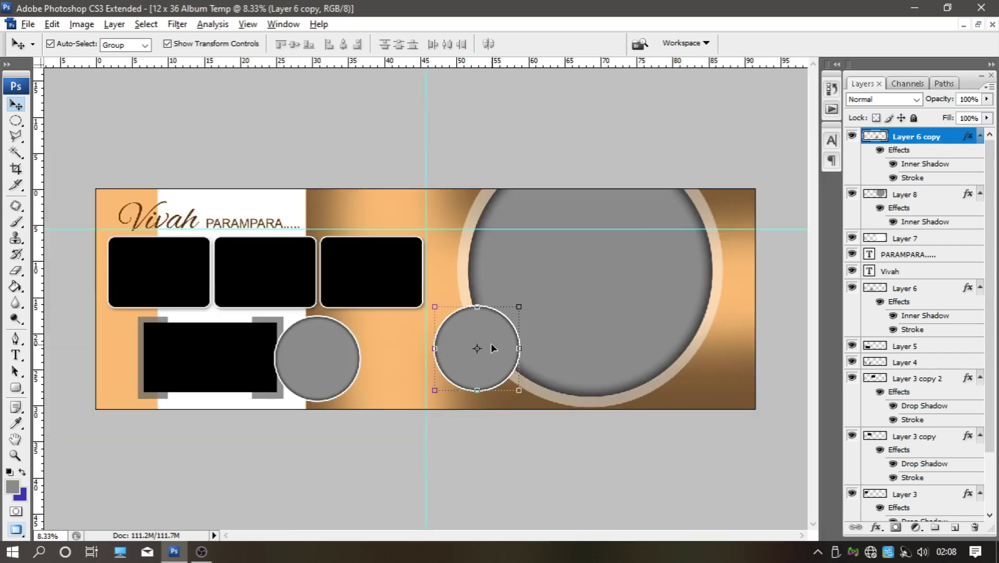
pyautogui.moveTo(493, 348)
pyautogui.mouseDown()
pyautogui.moveTo(491, 371)
pyautogui.moveTo(717, 251)
pyautogui.moveTo(715, 366)
pyautogui.mouseUp()
# - Duplicate the circle again, nudge it with Shift+arrows, and remove the horizontal guide
pyautogui.hotkey('ctrl', 'j')
pyautogui.click(475, 373)
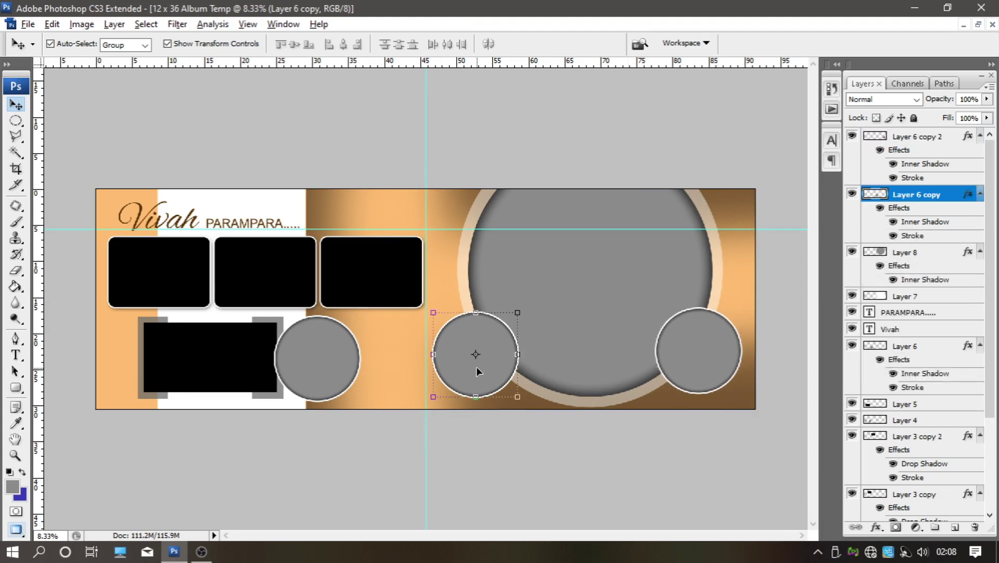
pyautogui.hotkey('shift', 'Right')
pyautogui.hotkey('shift', 'Right')
pyautogui.hotkey('shift', 'Right')
pyautogui.hotkey('shift', 'Right')
pyautogui.hotkey('shift', 'Right')
pyautogui.hotkey('shift', 'Right')
pyautogui.hotkey('shift', 'Up')
pyautogui.hotkey('shift', 'Up')
pyautogui.hotkey('shift', 'Up')
pyautogui.hotkey('shift', 'Up')
pyautogui.hotkey('shift', 'Up')
pyautogui.hotkey('shift', 'Up')
pyautogui.hotkey('shift', 'Up')
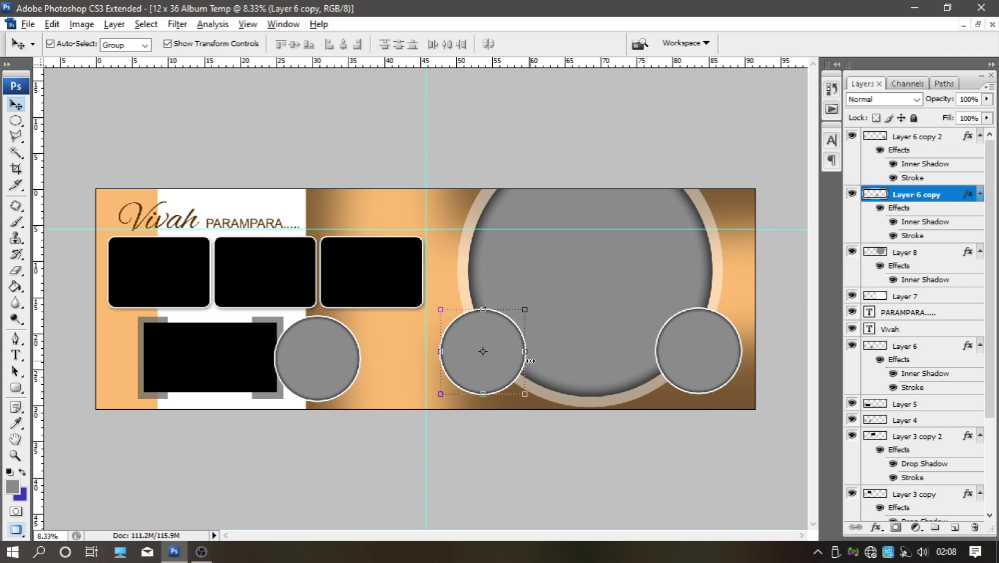
pyautogui.click(436, 484)
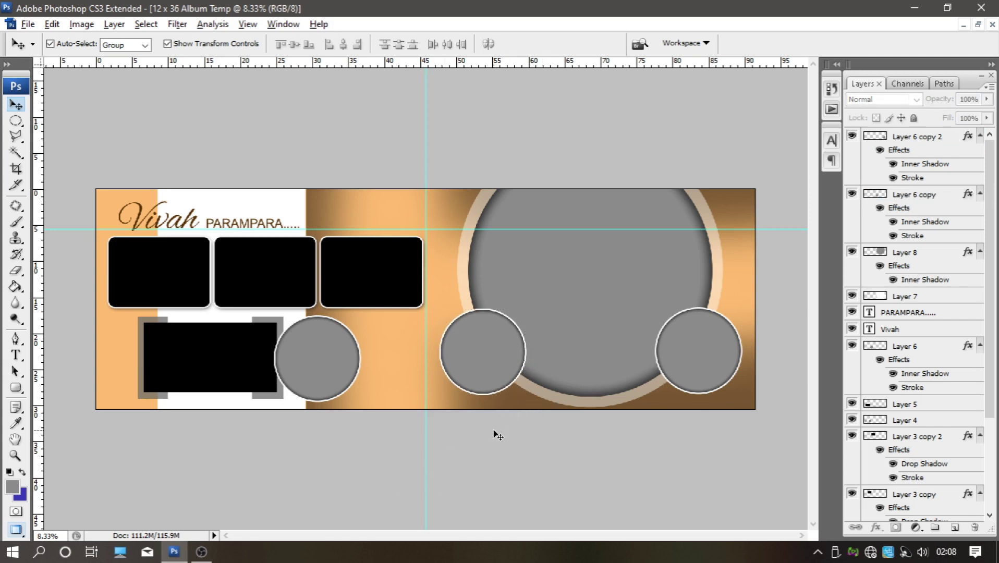
pyautogui.moveTo(448, 228); pyautogui.dragTo(448, 11)
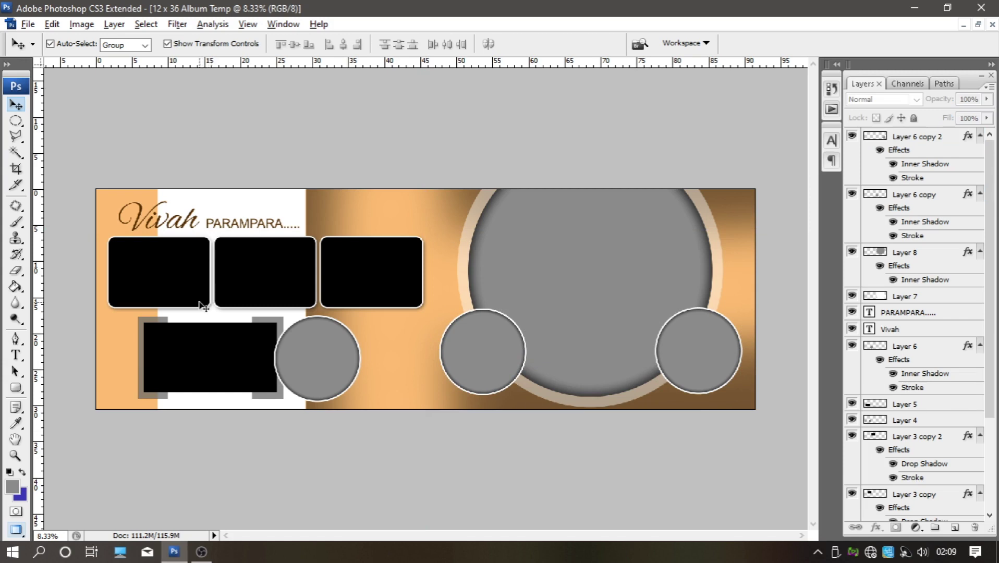
# - Fill a circular selection with white on a new layer and move it behind the left small circle
pyautogui.click(16, 121)
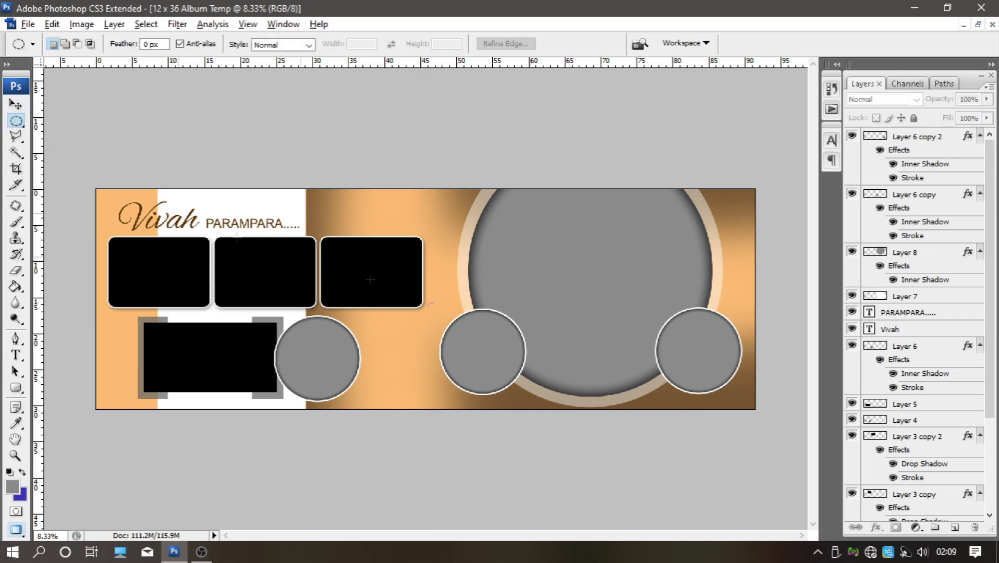
pyautogui.click(886, 253)
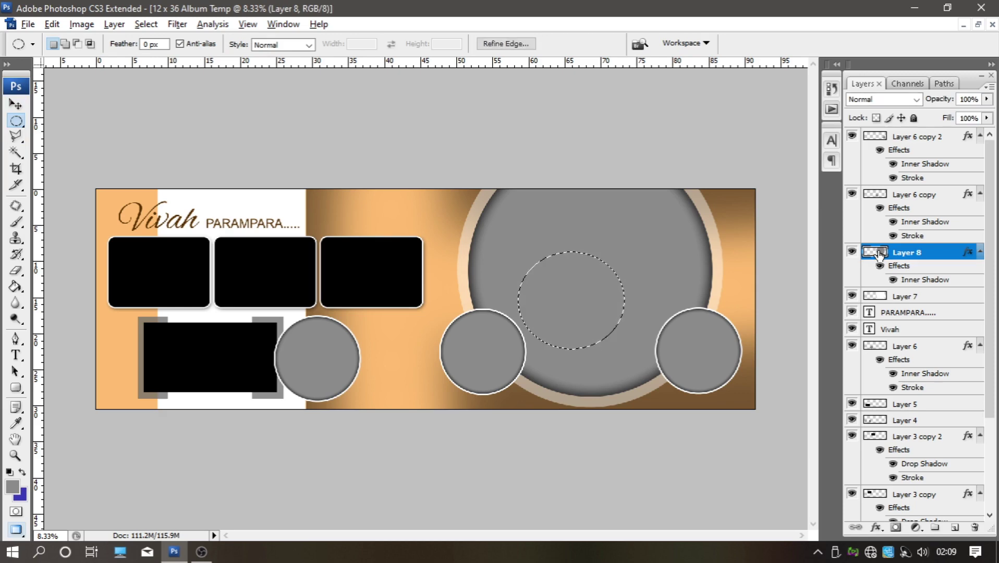
pyautogui.click(955, 528)
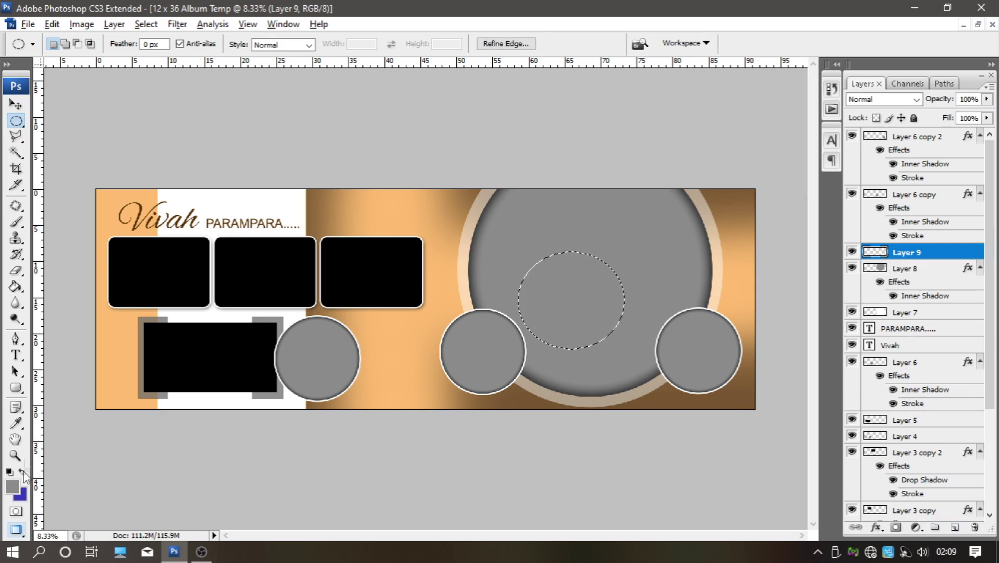
pyautogui.click(15, 423)
pyautogui.click(13, 487)
pyautogui.click(578, 222)
pyautogui.click(881, 214)
pyautogui.click(16, 286)
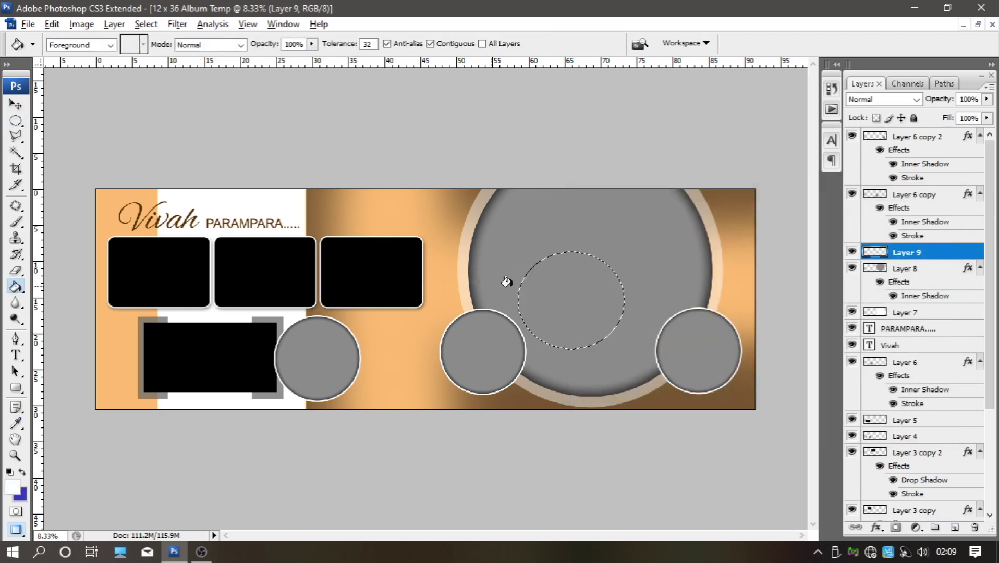
pyautogui.click(521, 287)
pyautogui.click(16, 137)
pyautogui.hotkey('ctrl', 'd')
pyautogui.click(15, 104)
pyautogui.moveTo(553, 326)
pyautogui.mouseDown()
pyautogui.moveTo(459, 370)
pyautogui.moveTo(467, 371)
pyautogui.mouseUp()
# - Free Transform the white circle so it fits as a ring around the left small circle
pyautogui.hotkey('ctrl', '+')
pyautogui.hotkey('ctrl', '+')
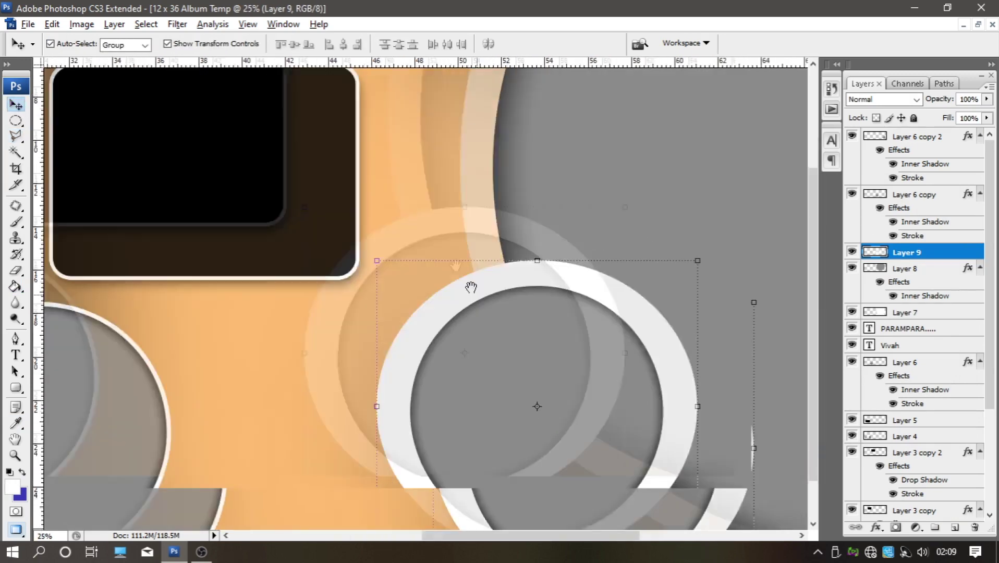
pyautogui.moveTo(613, 353); pyautogui.dragTo(599, 354)
pyautogui.moveTo(292, 353); pyautogui.dragTo(305, 353)
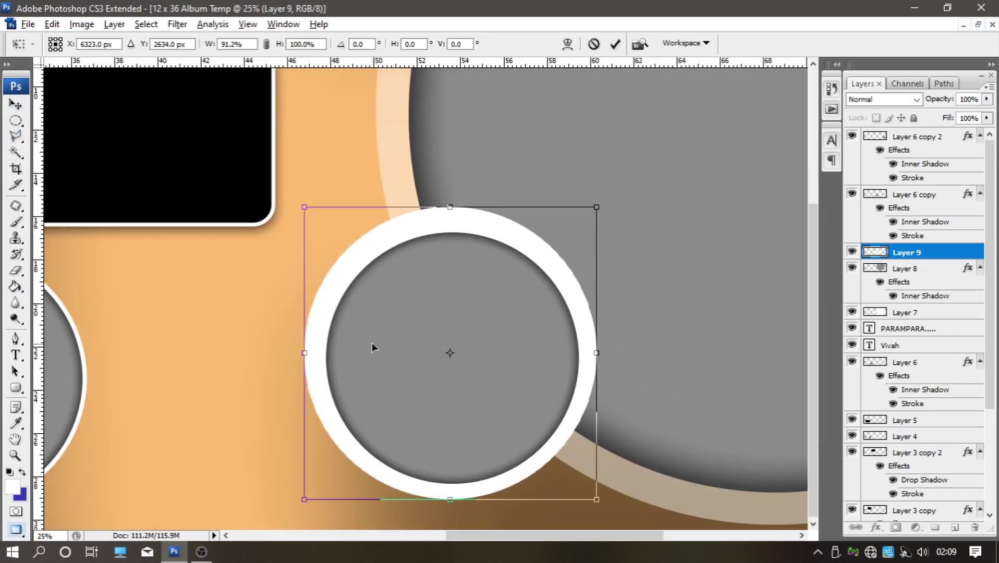
pyautogui.moveTo(376, 342); pyautogui.dragTo(370, 344)
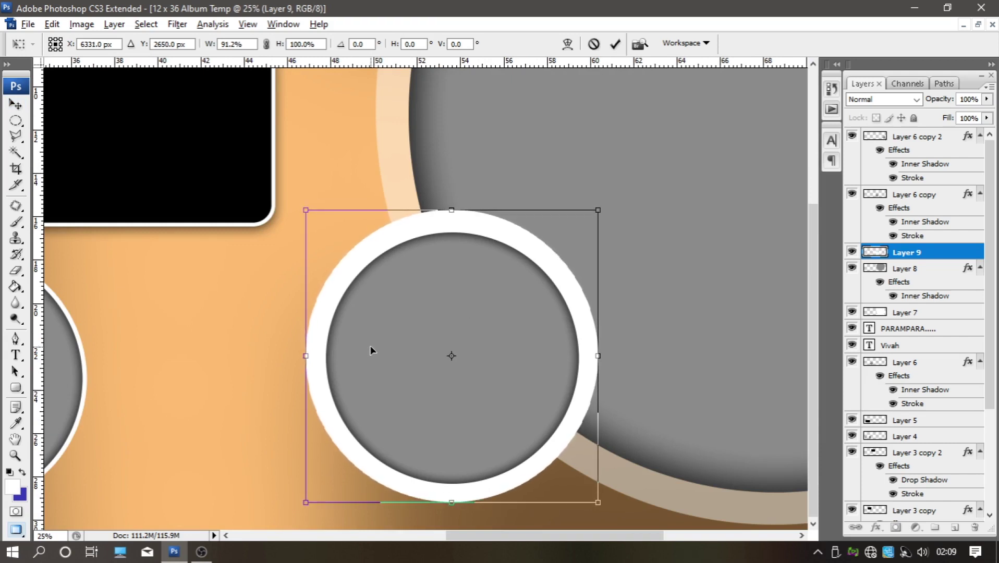
pyautogui.moveTo(451, 502); pyautogui.dragTo(451, 505)
pyautogui.moveTo(306, 370); pyautogui.dragTo(307, 370)
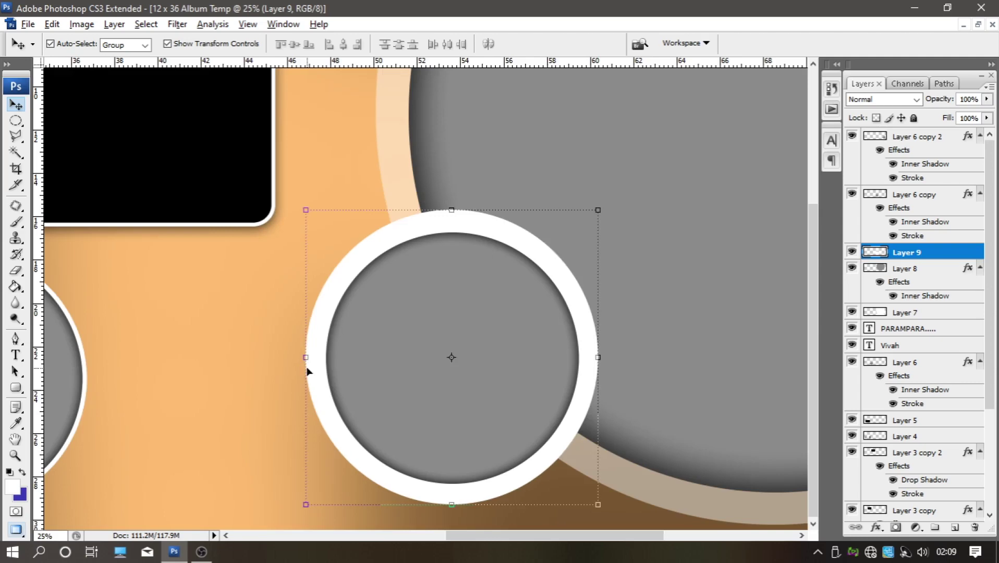
pyautogui.hotkey('ctrl', '-')
pyautogui.hotkey('ctrl', '-')
pyautogui.hotkey('ctrl', '-')
# - Lower Layer 9's opacity to about 52% and place a copy of the ring on the right circle
pyautogui.moveTo(986, 99); pyautogui.dragTo(956, 116)
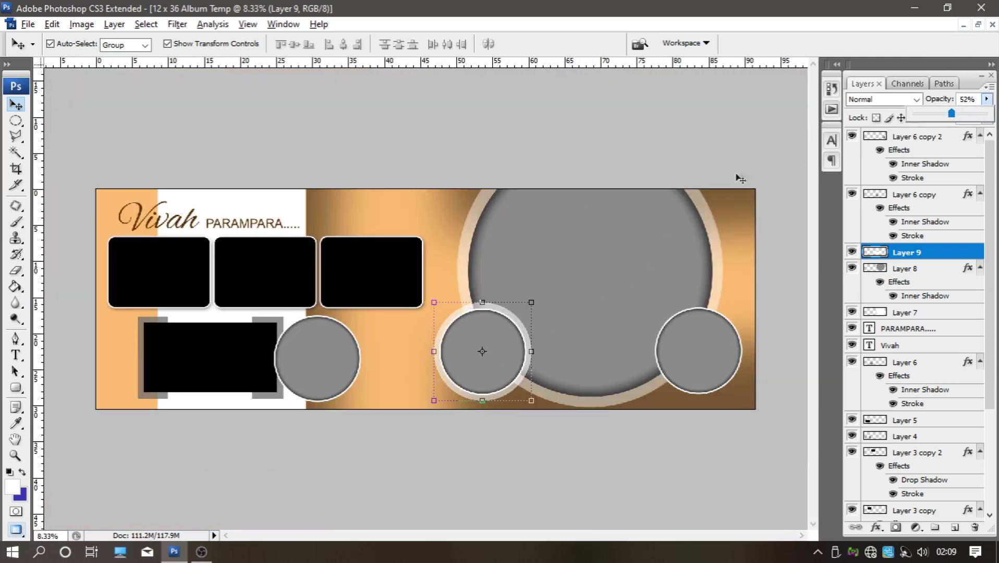
pyautogui.hotkey('ctrl', '+')
pyautogui.hotkey('ctrl', '+')
pyautogui.moveTo(719, 190); pyautogui.dragTo(312, 104)
pyautogui.moveTo(337, 347); pyautogui.dragTo(770, 344)
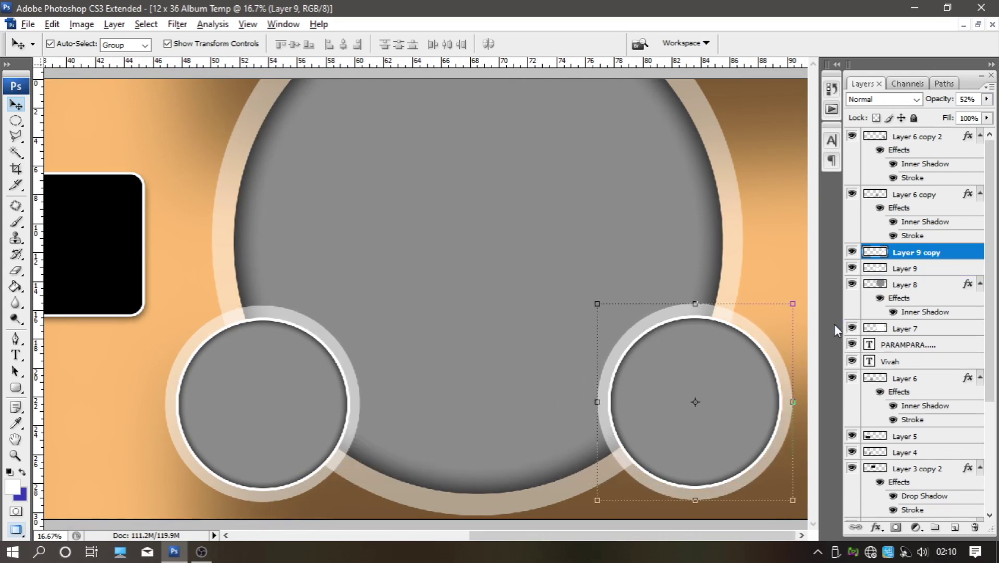
pyautogui.click(786, 196)
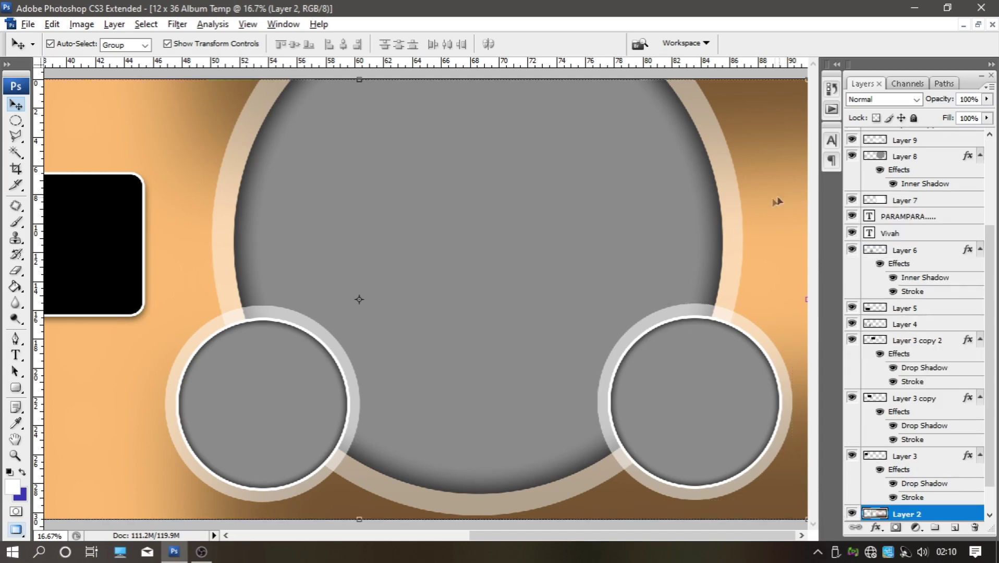
pyautogui.scroll(-1, 784, 197)
pyautogui.scroll(-1, 766, 204)
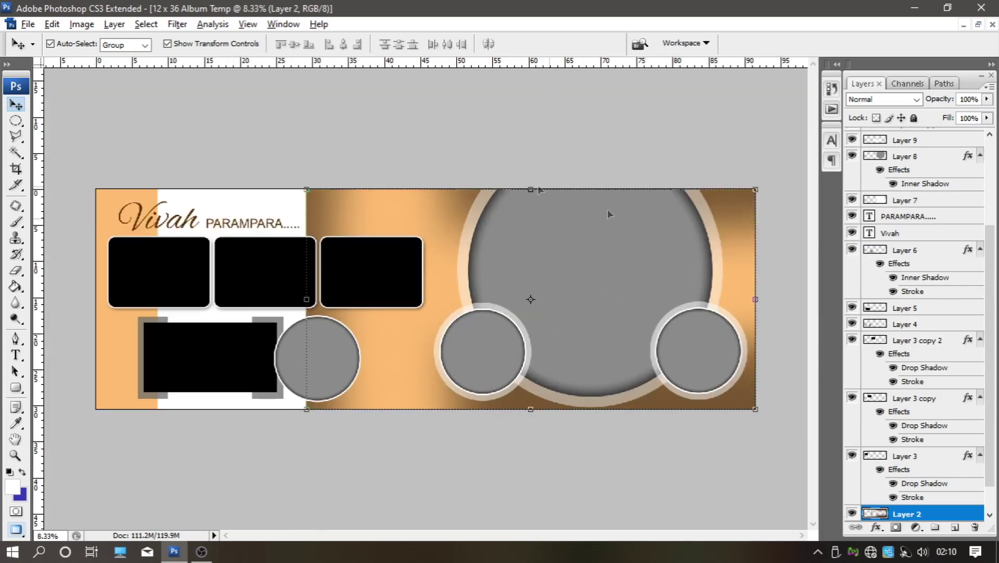
pyautogui.click(489, 152)
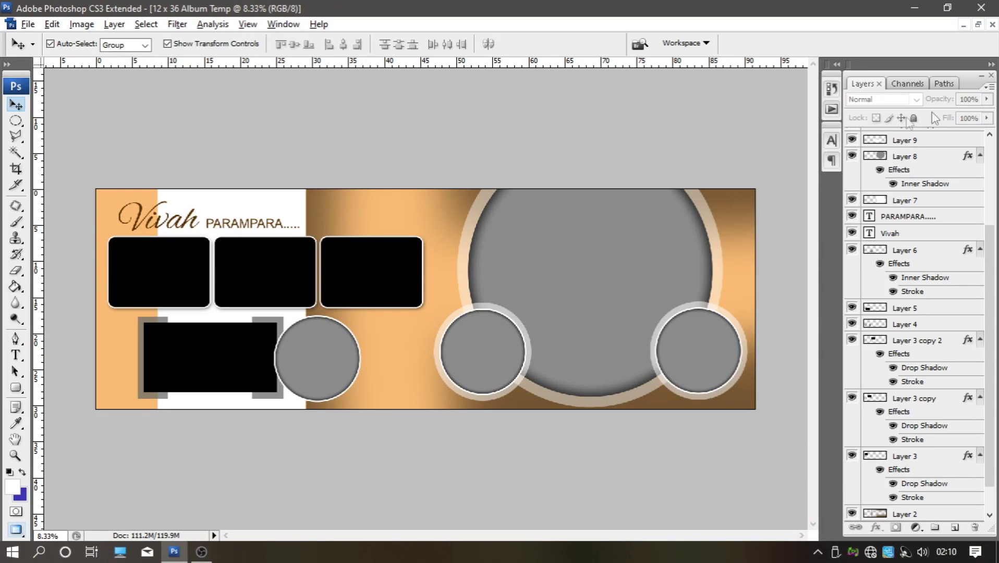
pyautogui.scroll(2, 903, 131)
pyautogui.scroll(-3, 903, 313)
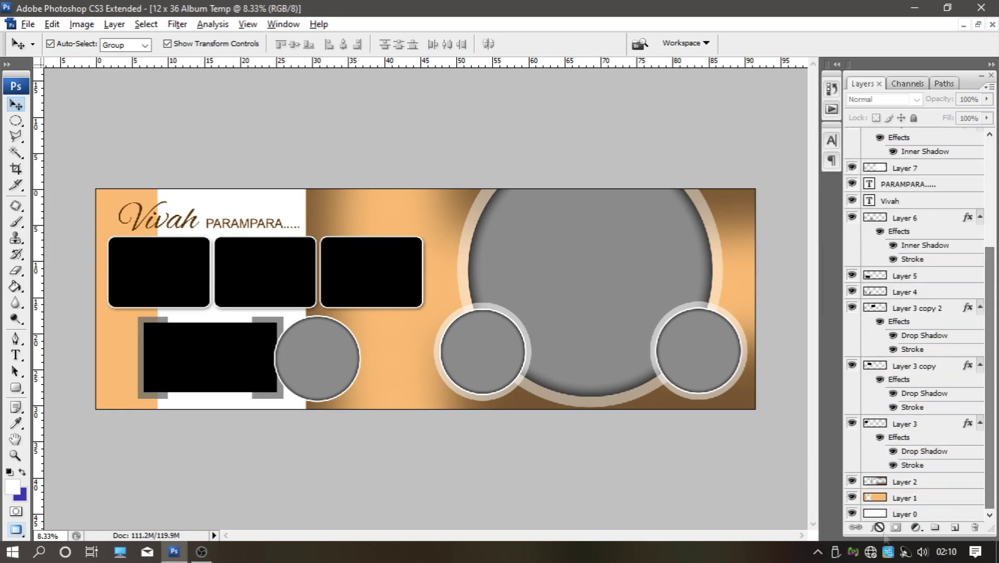
# - Add a vertical guide at the spread's centre and leave full-window view
pyautogui.click(904, 514)
pyautogui.moveTo(42, 371); pyautogui.dragTo(425, 396)
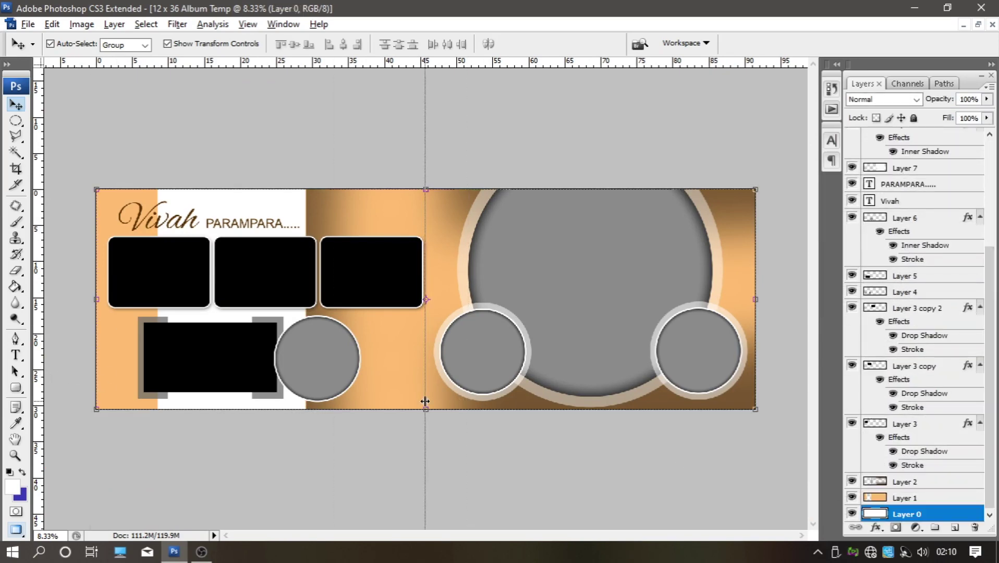
pyautogui.click(489, 455)
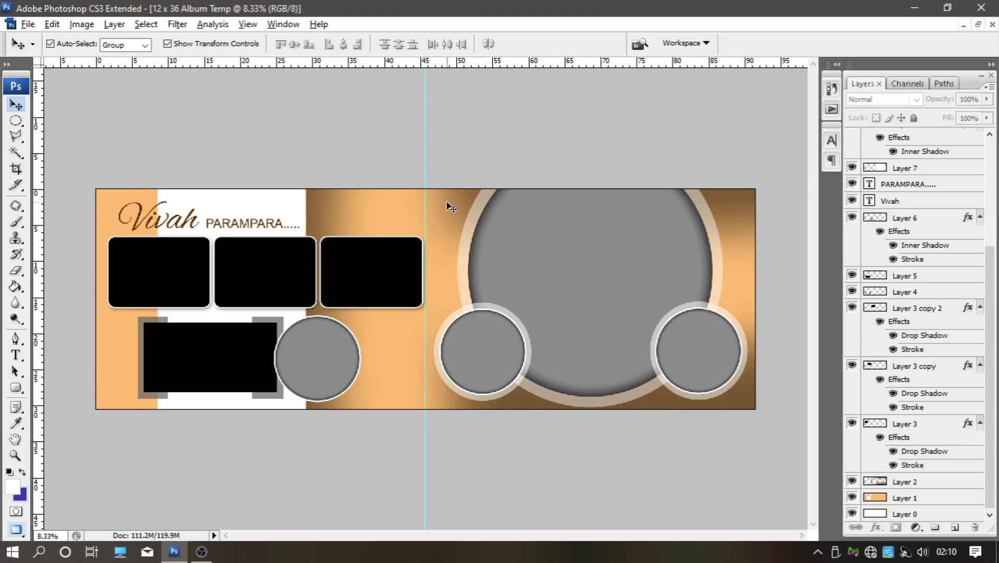
pyautogui.click(977, 25)
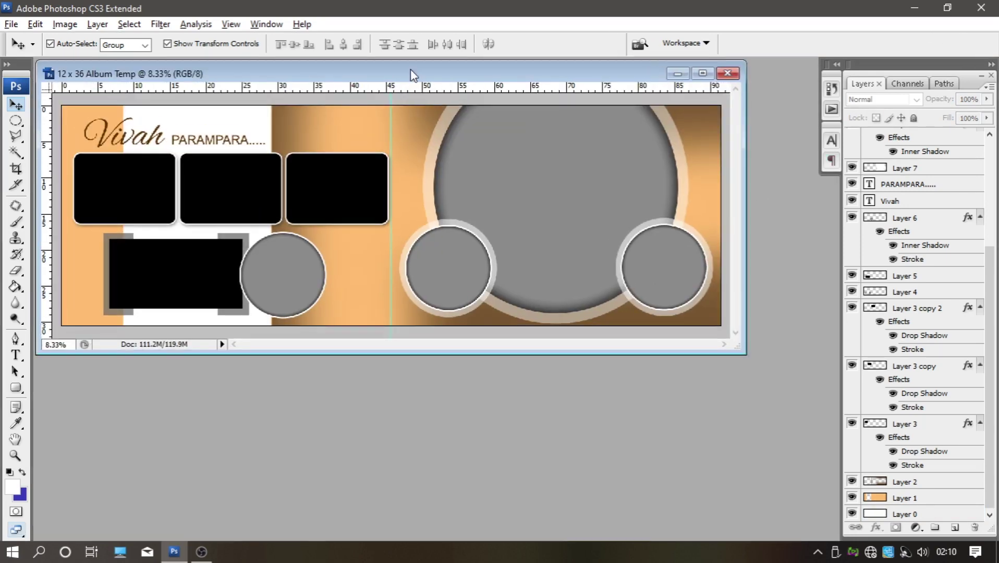
# - Open clipart file b from AUM TECH UPDATE > GRAPHIC DATA > clipart, dismissing the missing-fonts warning
pyautogui.moveTo(410, 69); pyautogui.dragTo(419, 93)
pyautogui.doubleClick(279, 479)
pyautogui.click(441, 167)
pyautogui.click(502, 154)
pyautogui.click(362, 266)
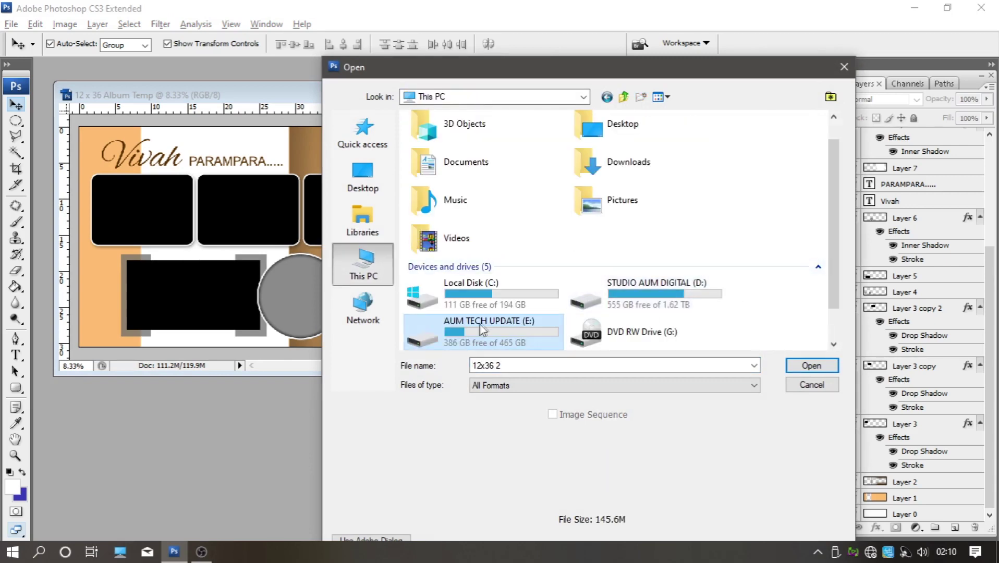
pyautogui.doubleClick(495, 327)
pyautogui.doubleClick(680, 274)
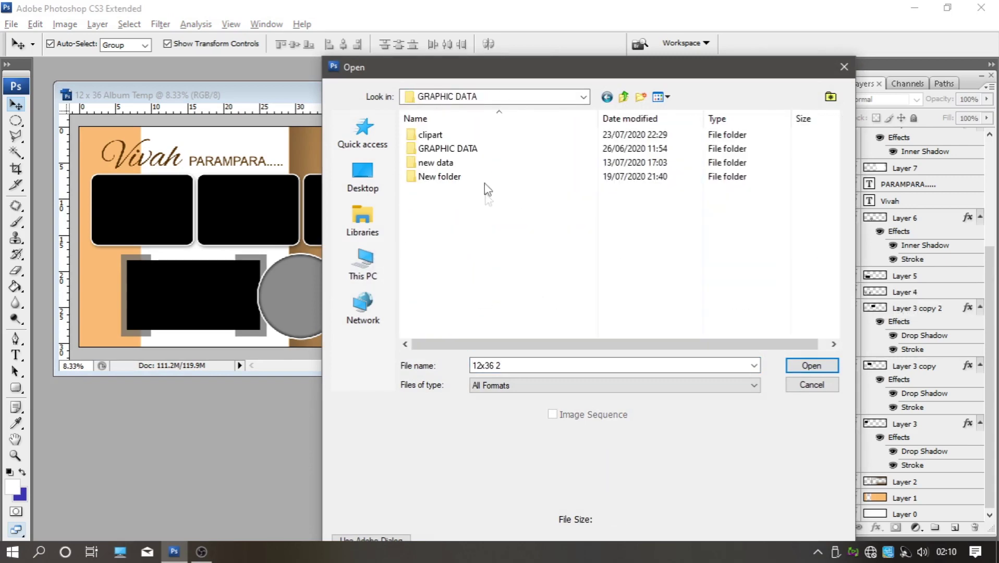
pyautogui.doubleClick(429, 136)
pyautogui.click(666, 272)
pyautogui.click(725, 274)
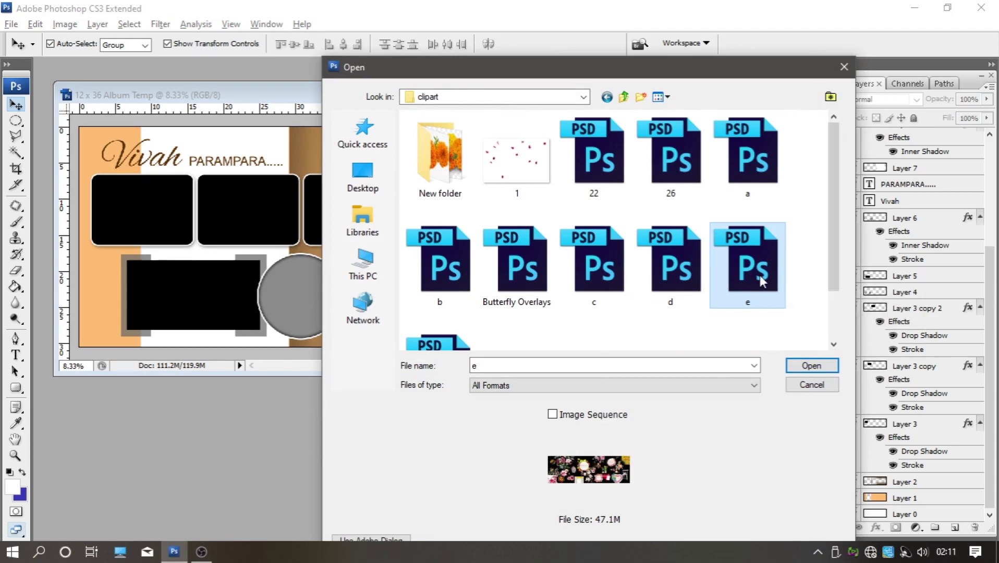
pyautogui.click(433, 260)
pyautogui.scroll(-2, 417, 224)
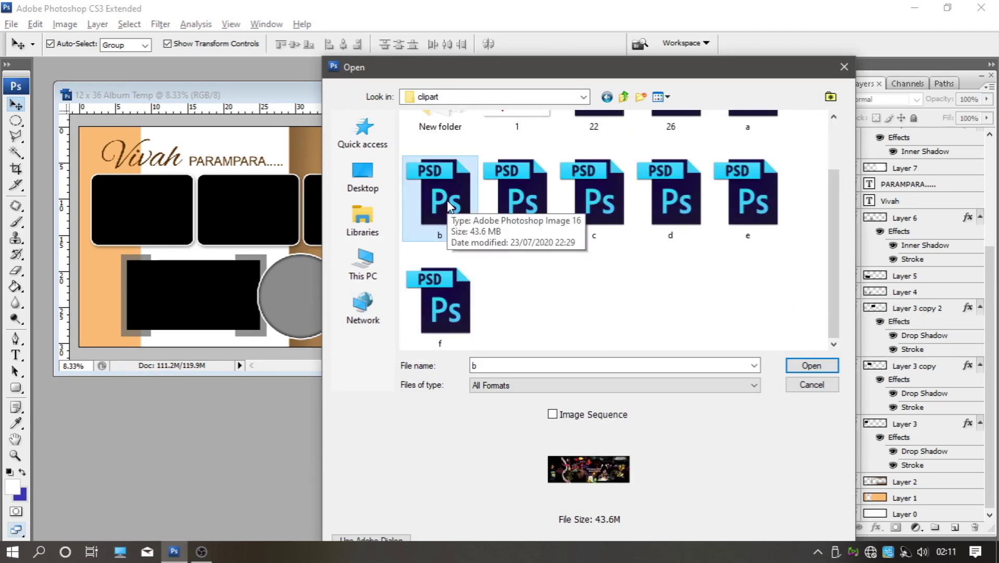
pyautogui.click(796, 371)
pyautogui.click(529, 225)
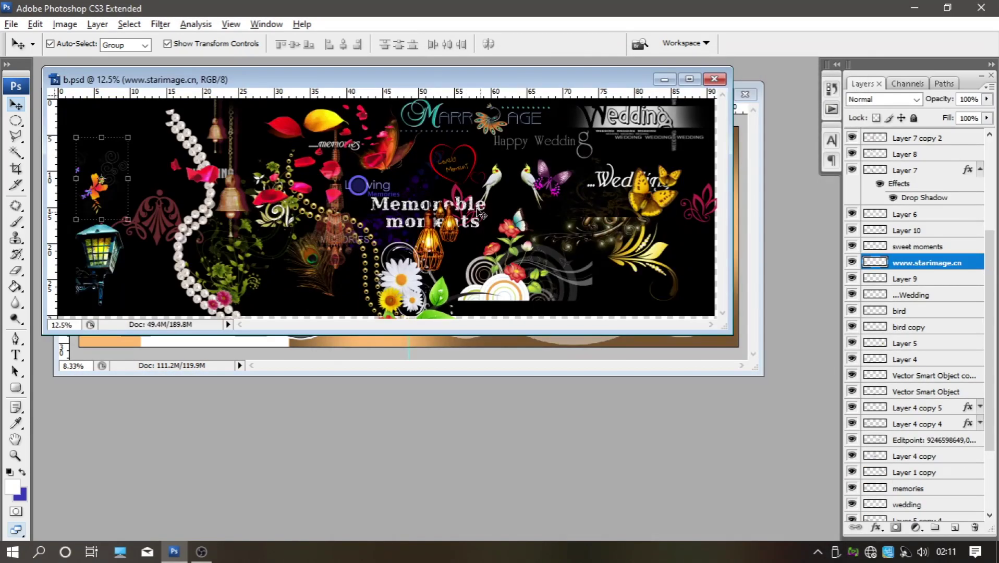
# - Bring the peacock feather into the album, rotated and enlarged beside the lower-left circle
pyautogui.moveTo(430, 98); pyautogui.dragTo(391, 358)
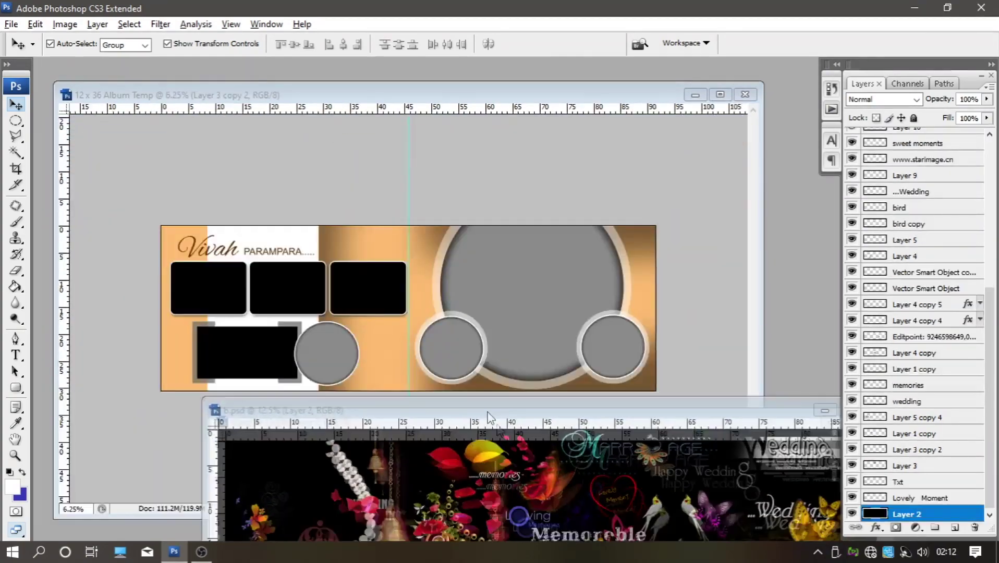
pyautogui.moveTo(391, 359); pyautogui.dragTo(676, 278)
pyautogui.moveTo(646, 459)
pyautogui.mouseDown()
pyautogui.moveTo(388, 330)
pyautogui.moveTo(432, 281)
pyautogui.mouseUp()
pyautogui.moveTo(420, 321); pyautogui.dragTo(402, 368)
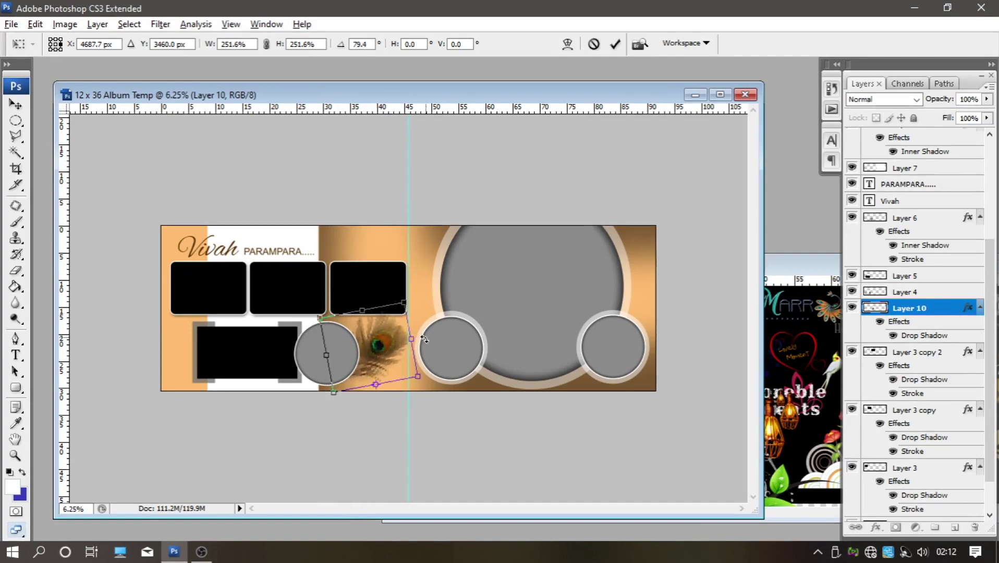
pyautogui.moveTo(406, 325); pyautogui.dragTo(424, 396)
pyautogui.press('Return')
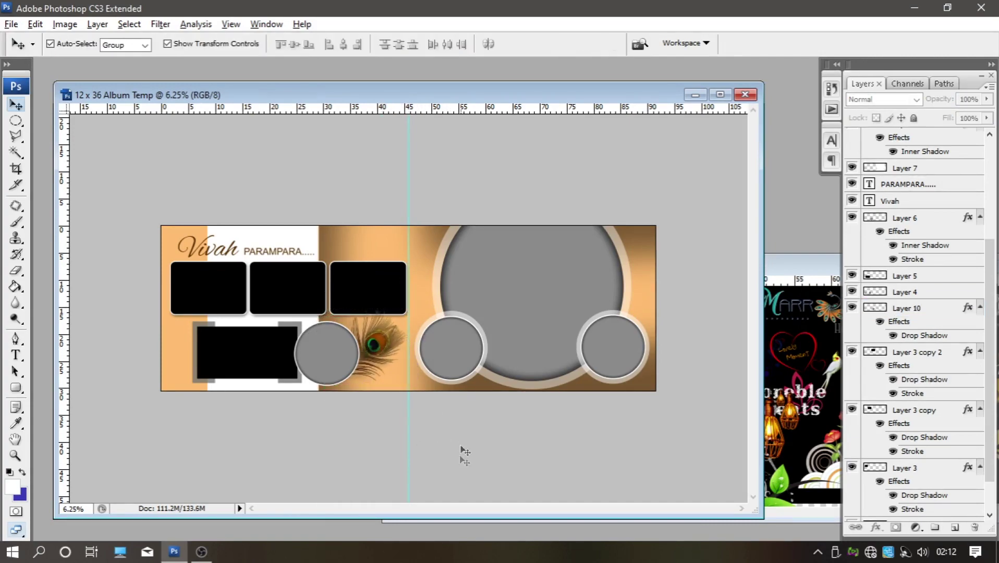
pyautogui.hotkey('ctrl', 'Tab')
pyautogui.moveTo(742, 329); pyautogui.dragTo(380, 401)
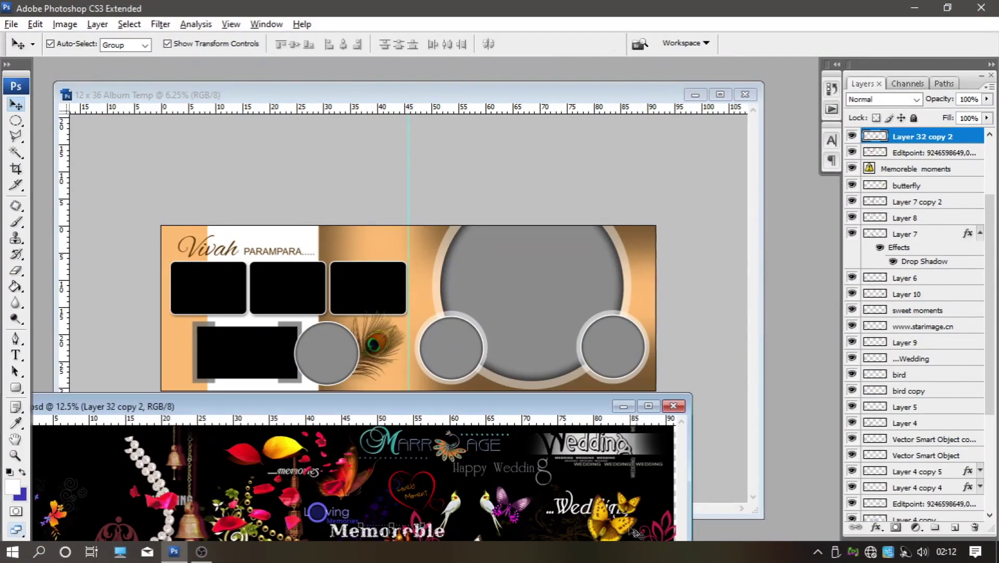
# - Bring the yellow butterfly into the album and size it onto the right small circle's upper edge
pyautogui.moveTo(623, 497)
pyautogui.mouseDown()
pyautogui.moveTo(597, 329)
pyautogui.moveTo(632, 285)
pyautogui.moveTo(634, 313)
pyautogui.mouseUp()
pyautogui.hotkey('ctrl', 't')
pyautogui.press('Return')
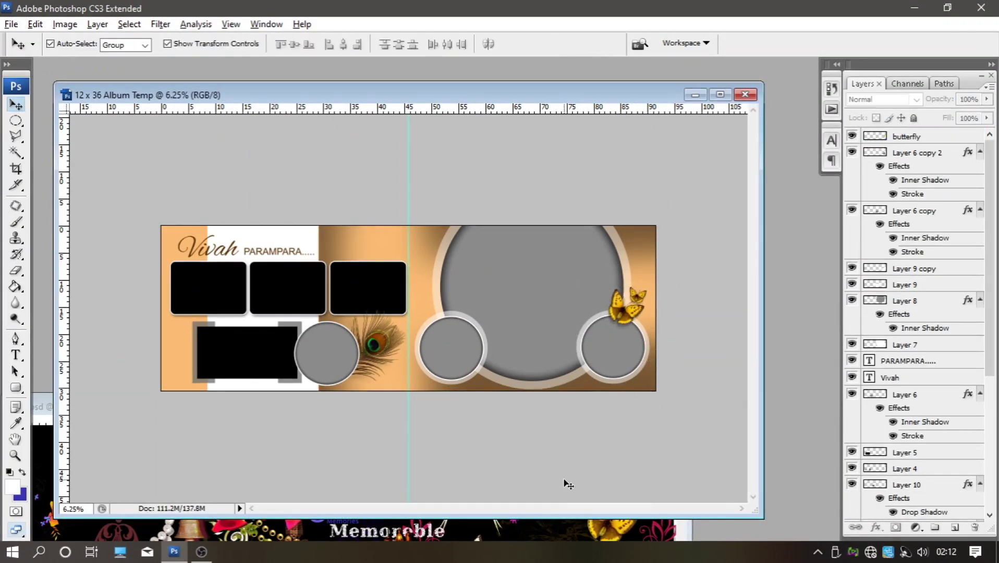
pyautogui.hotkey('ctrl', 'Tab')
pyautogui.moveTo(489, 406)
pyautogui.mouseDown()
pyautogui.moveTo(402, 404)
pyautogui.moveTo(380, 417)
pyautogui.mouseUp()
pyautogui.click(663, 457)
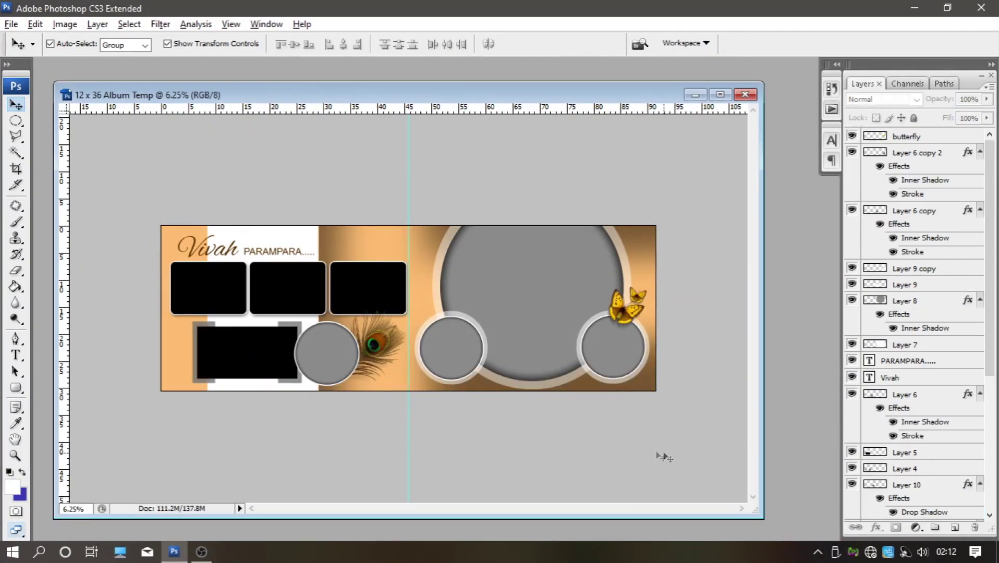
# - Adjust the zoom, select the Elliptical Marquee tool, and bring up the Open dialog
pyautogui.hotkey('ctrl', '+')
pyautogui.hotkey('ctrl', '+')
pyautogui.hotkey('ctrl', '-')
pyautogui.hotkey('ctrl', '-')
pyautogui.hotkey('ctrl', '-')
pyautogui.hotkey('ctrl', '+')
pyautogui.click(17, 137)
pyautogui.press('m')
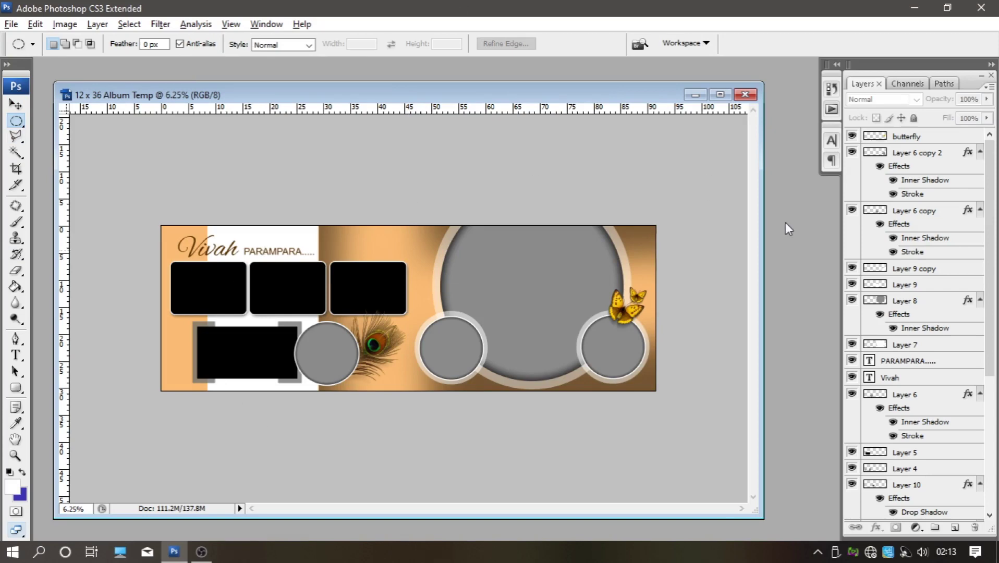
pyautogui.hotkey('ctrl', 'o')
# - Browse GRAPHIC DATA to the new data folder and open the paisley ornament JPG
pyautogui.click(624, 98)
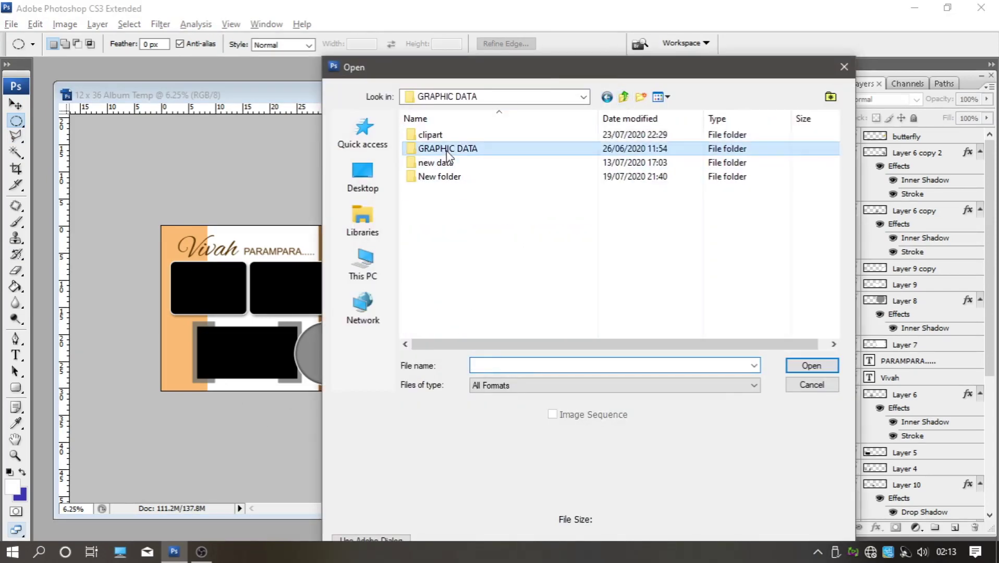
pyautogui.doubleClick(432, 177)
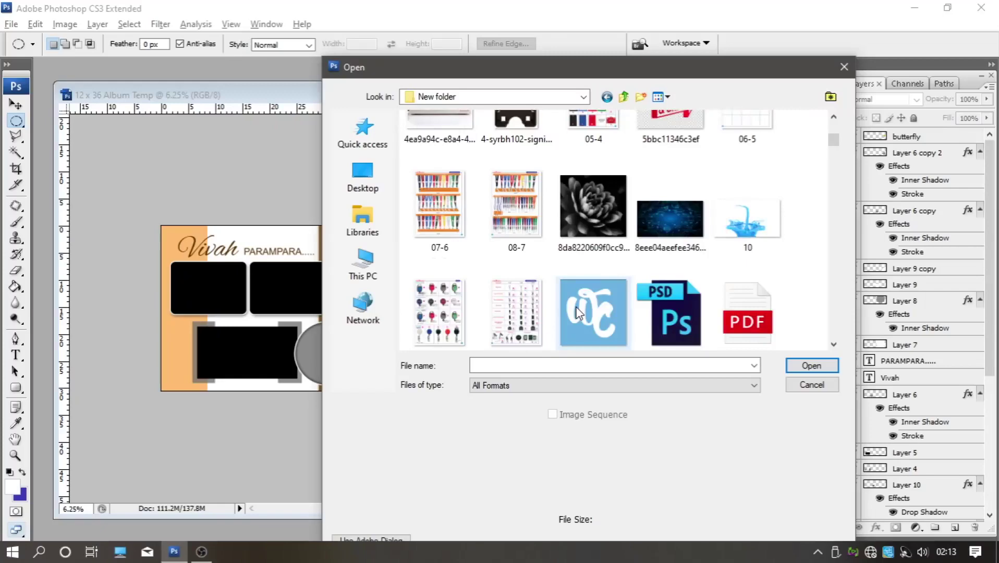
pyautogui.moveTo(833, 144)
pyautogui.mouseDown()
pyautogui.moveTo(851, 241)
pyautogui.moveTo(849, 333)
pyautogui.mouseUp()
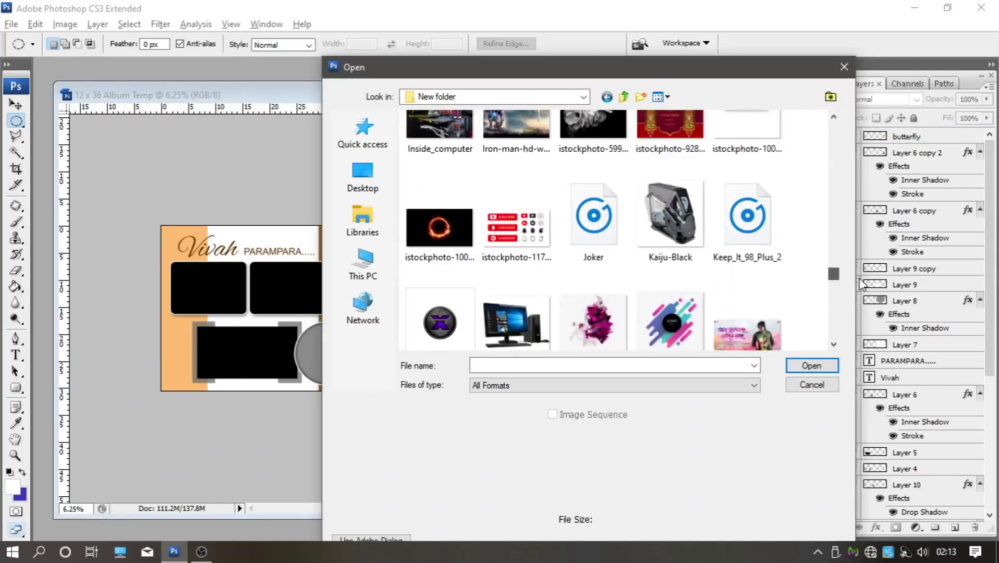
pyautogui.click(624, 98)
pyautogui.doubleClick(436, 162)
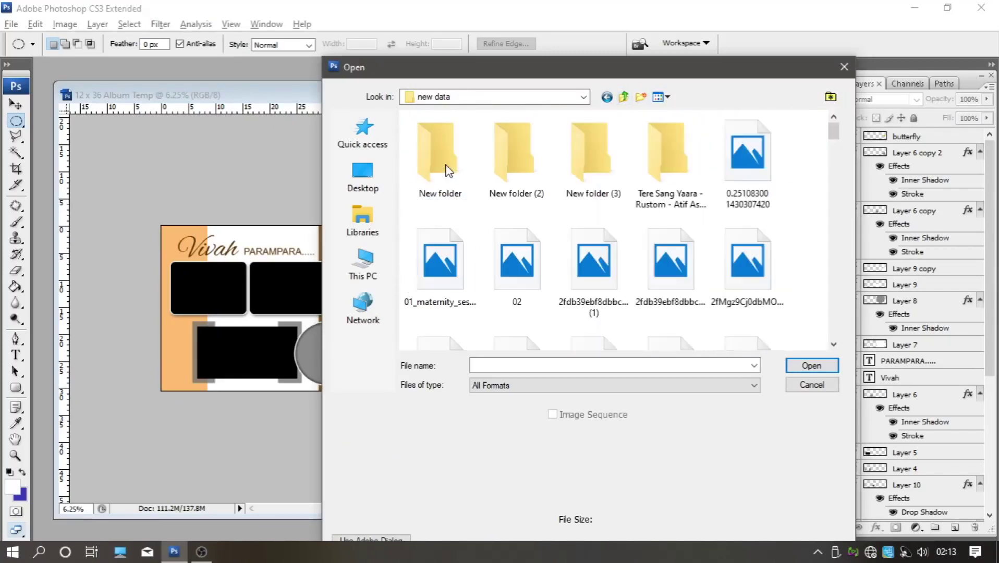
pyautogui.click(833, 162)
pyautogui.moveTo(842, 161); pyautogui.dragTo(842, 156)
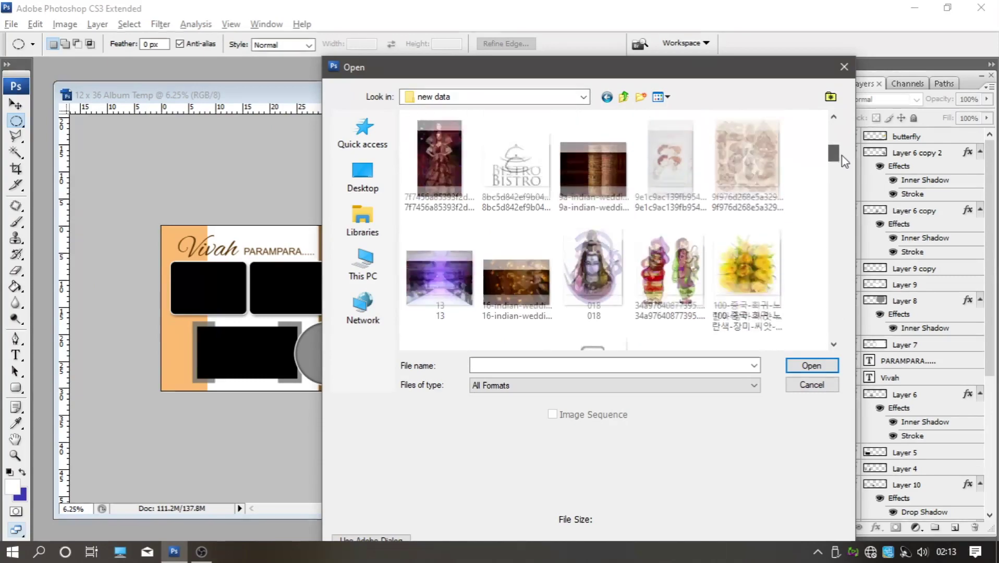
pyautogui.click(746, 185)
pyautogui.press('Return')
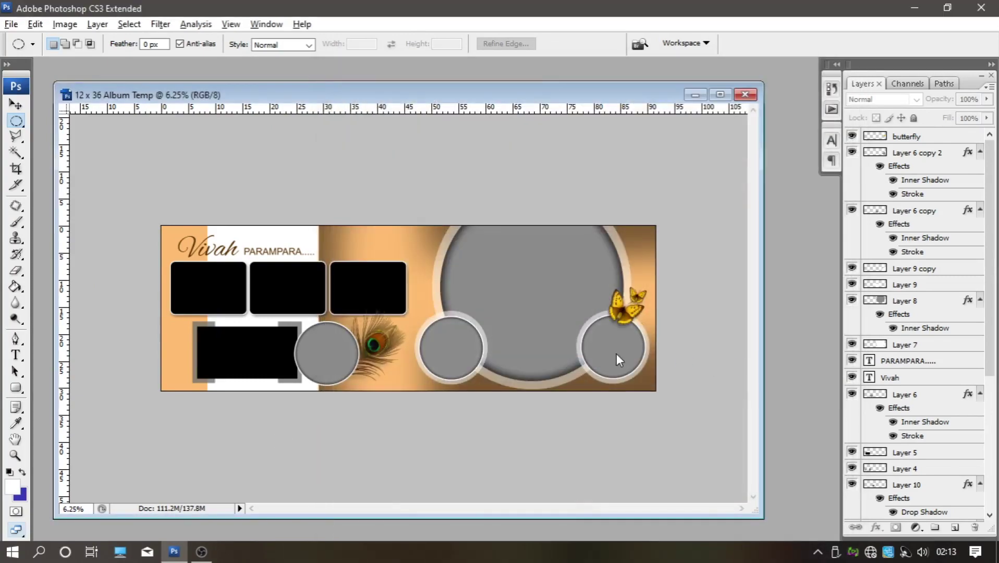
# - Outline the corner paisley motif with the Polygonal Lasso
pyautogui.moveTo(296, 80)
pyautogui.mouseDown()
pyautogui.moveTo(334, 435)
pyautogui.moveTo(651, 258)
pyautogui.mouseUp()
pyautogui.press('l')
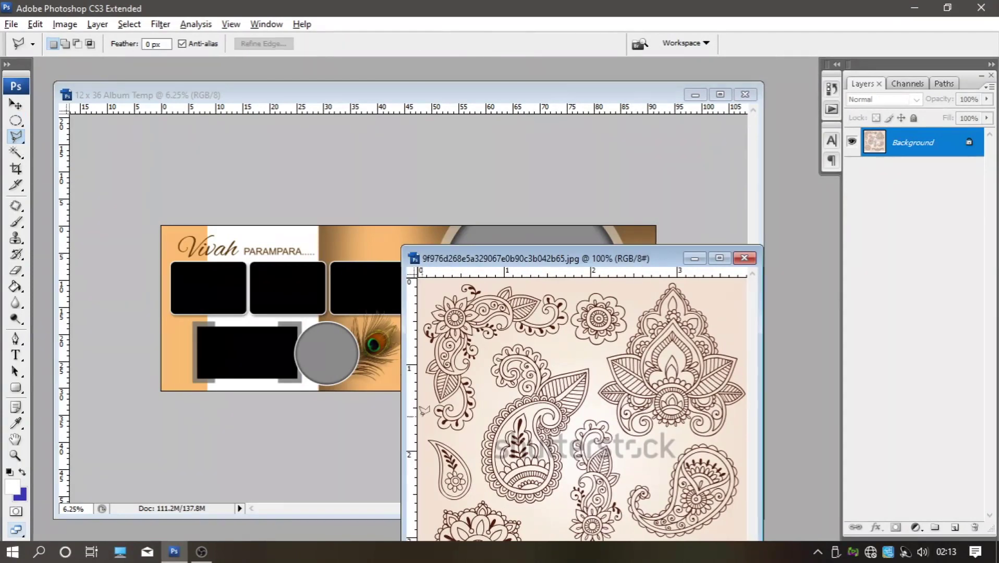
pyautogui.click(485, 412)
pyautogui.click(486, 355)
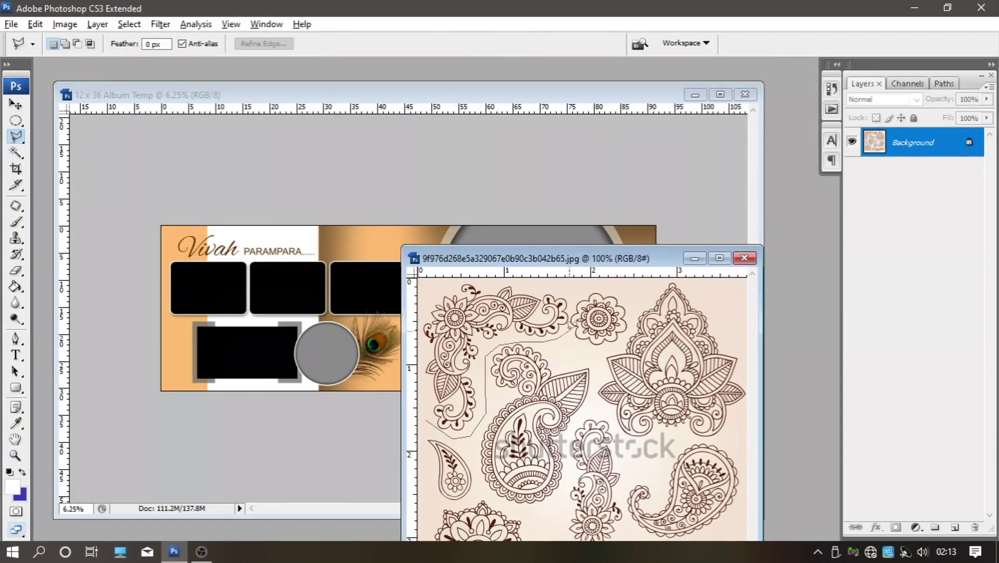
pyautogui.click(562, 287)
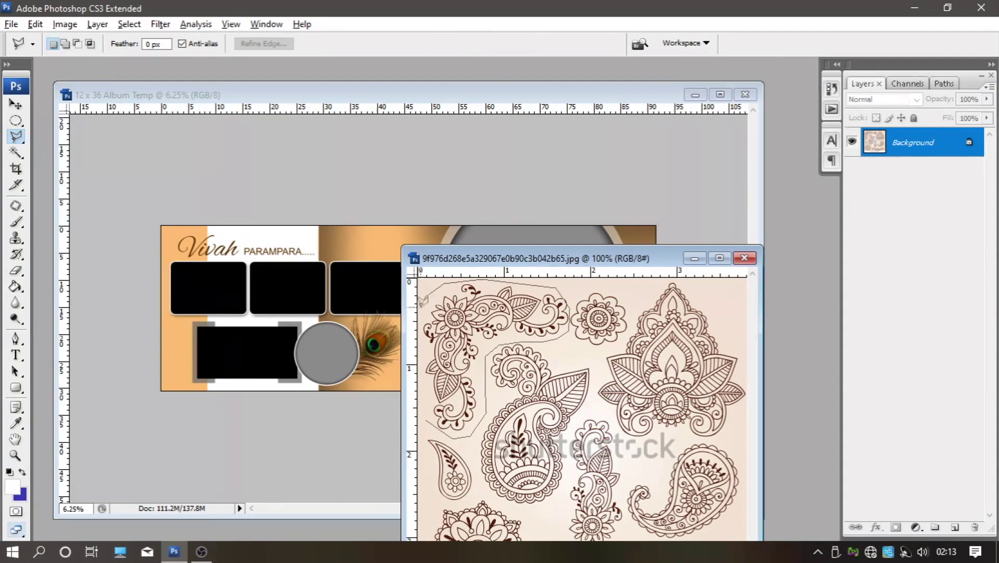
pyautogui.click(422, 411)
# - Bring the paisley into the album, enlarged about seven times and rotated upright
pyautogui.moveTo(547, 258); pyautogui.dragTo(643, 368)
pyautogui.press('v')
pyautogui.moveTo(578, 420)
pyautogui.mouseDown()
pyautogui.moveTo(431, 262)
pyautogui.moveTo(380, 308)
pyautogui.moveTo(392, 308)
pyautogui.mouseUp()
pyautogui.hotkey('ctrl', '+')
pyautogui.hotkey('ctrl', '+')
pyautogui.hotkey('ctrl', '+')
pyautogui.hotkey('ctrl', 't')
pyautogui.moveTo(391, 199)
pyautogui.mouseDown()
pyautogui.moveTo(545, 355)
pyautogui.moveTo(463, 258)
pyautogui.mouseUp()
pyautogui.moveTo(532, 245); pyautogui.dragTo(568, 222)
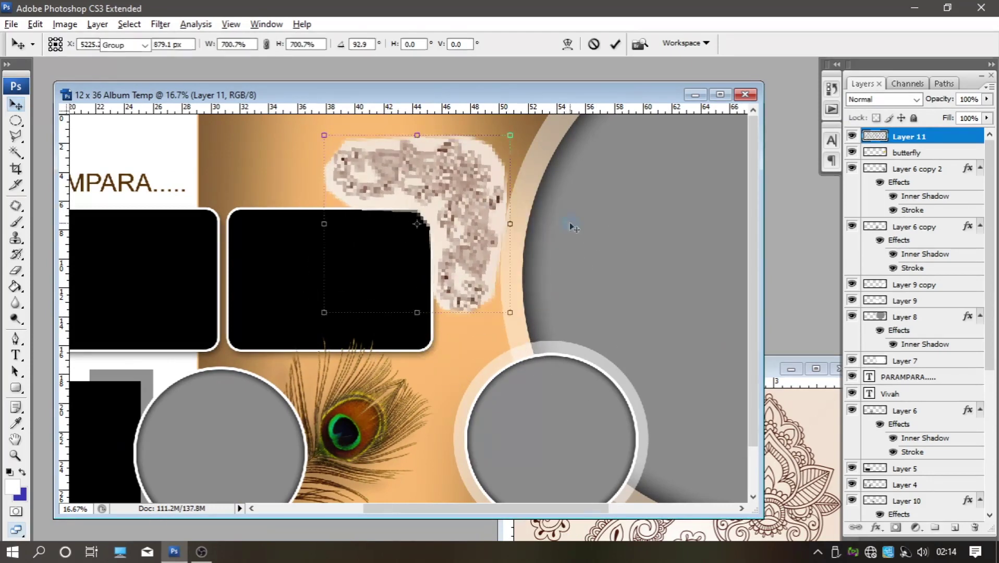
pyautogui.press('Return')
# - Place Layer 11 below Layer 3, nudge the ornament into position, and open Levels
pyautogui.moveTo(886, 141); pyautogui.dragTo(890, 463)
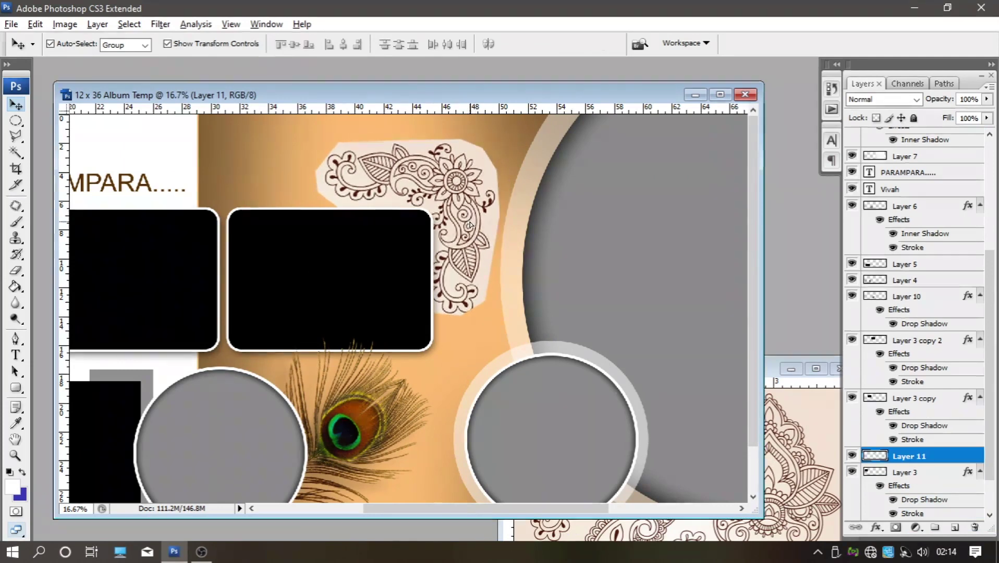
pyautogui.moveTo(471, 215); pyautogui.dragTo(483, 220)
pyautogui.scroll(-3, 926, 399)
pyautogui.moveTo(870, 407); pyautogui.dragTo(880, 475)
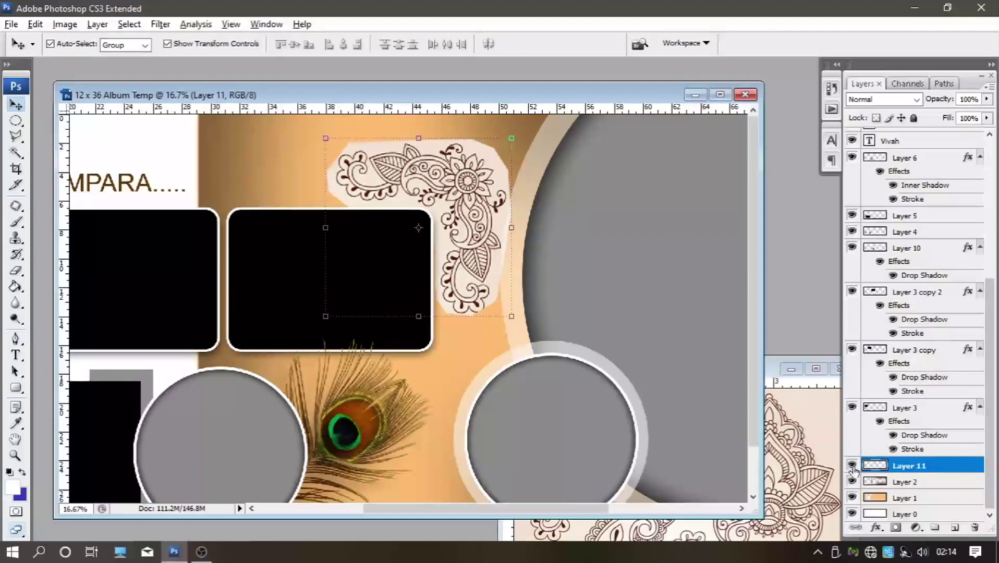
pyautogui.hotkey('ctrl', 'l')
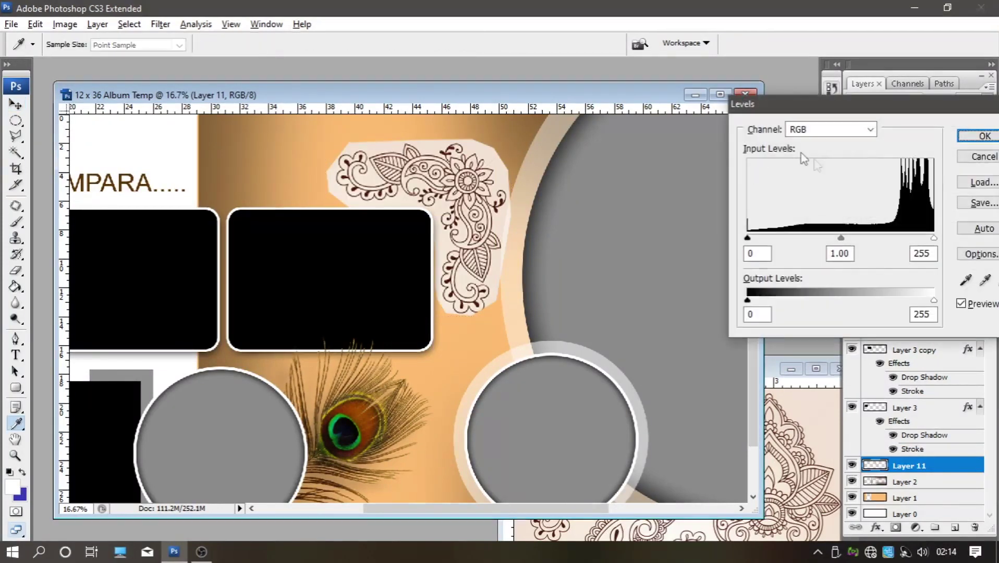
# - Apply Levels to the henna ornament: black 94, midtone 1.23, white 204
pyautogui.moveTo(933, 238)
pyautogui.mouseDown()
pyautogui.moveTo(882, 238)
pyautogui.moveTo(918, 240)
pyautogui.mouseUp()
pyautogui.moveTo(747, 238); pyautogui.dragTo(798, 239)
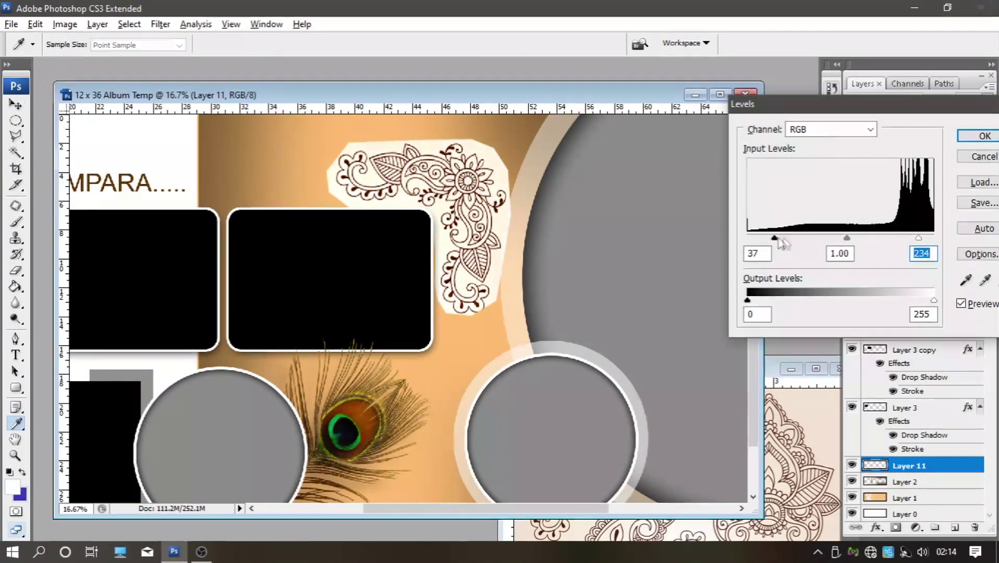
pyautogui.moveTo(858, 238); pyautogui.dragTo(816, 239)
pyautogui.click(831, 129)
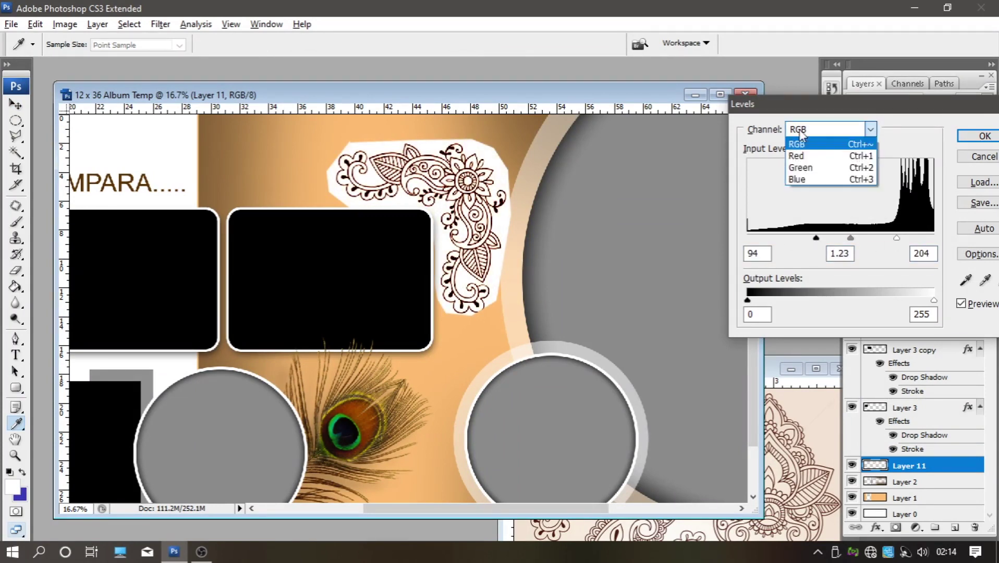
pyautogui.click(985, 135)
# - Set the ornament layer to Multiply so its white paper disappears, and nudge it slightly
pyautogui.press('v')
pyautogui.click(865, 102)
pyautogui.click(866, 103)
pyautogui.click(865, 103)
pyautogui.press('Down')
pyautogui.press('Down')
pyautogui.press('Down')
pyautogui.press('Down')
pyautogui.press('Up')
pyautogui.click(466, 183)
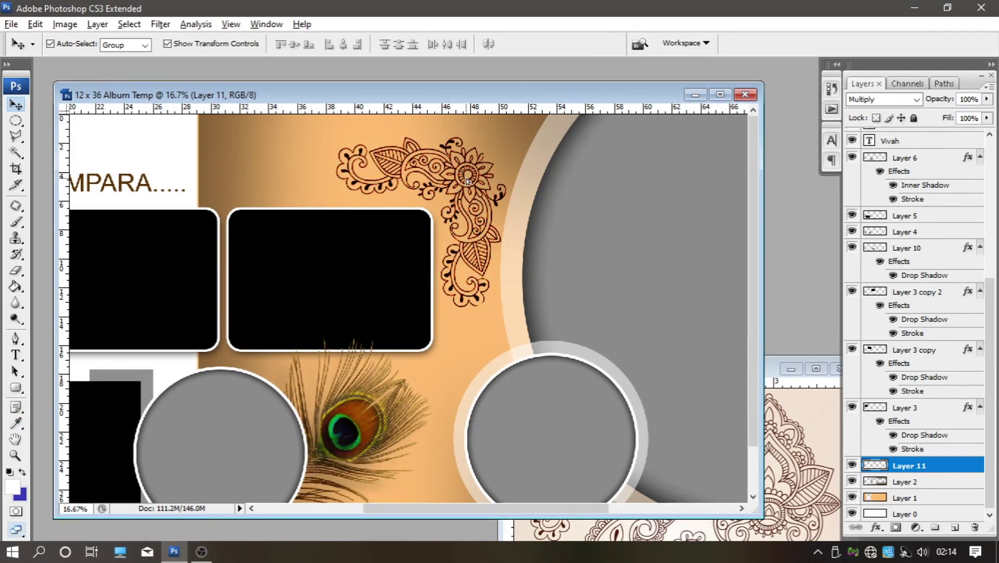
pyautogui.hotkey('shift', 'Left')
pyautogui.hotkey('shift', 'Left')
pyautogui.hotkey('shift', 'Left')
pyautogui.hotkey('shift', 'Left')
pyautogui.hotkey('shift', 'Left')
pyautogui.hotkey('shift', 'Left')
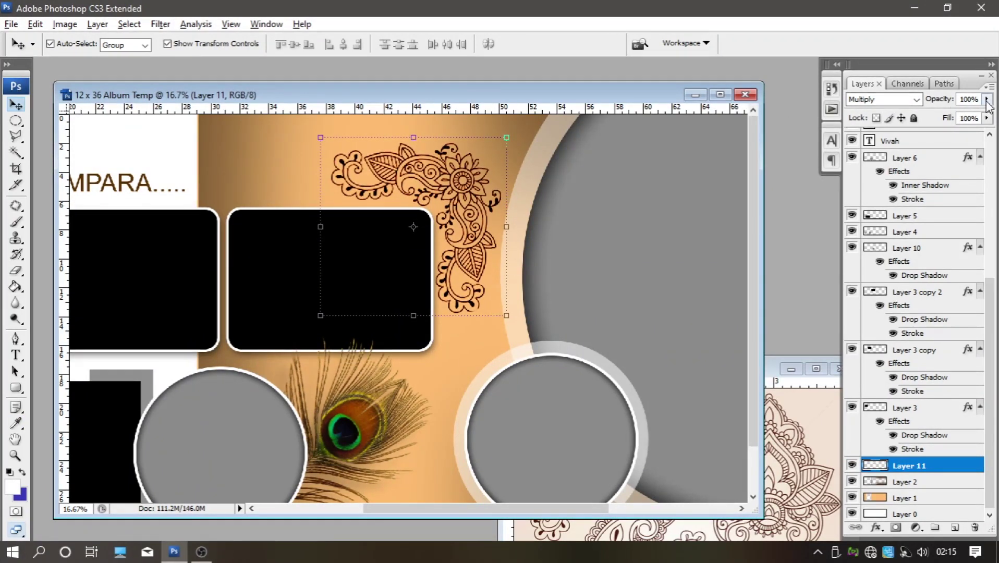
# - Lower the ornament's opacity to 72% and zoom out to view the album
pyautogui.moveTo(986, 99)
pyautogui.mouseDown()
pyautogui.moveTo(955, 118)
pyautogui.moveTo(967, 117)
pyautogui.mouseUp()
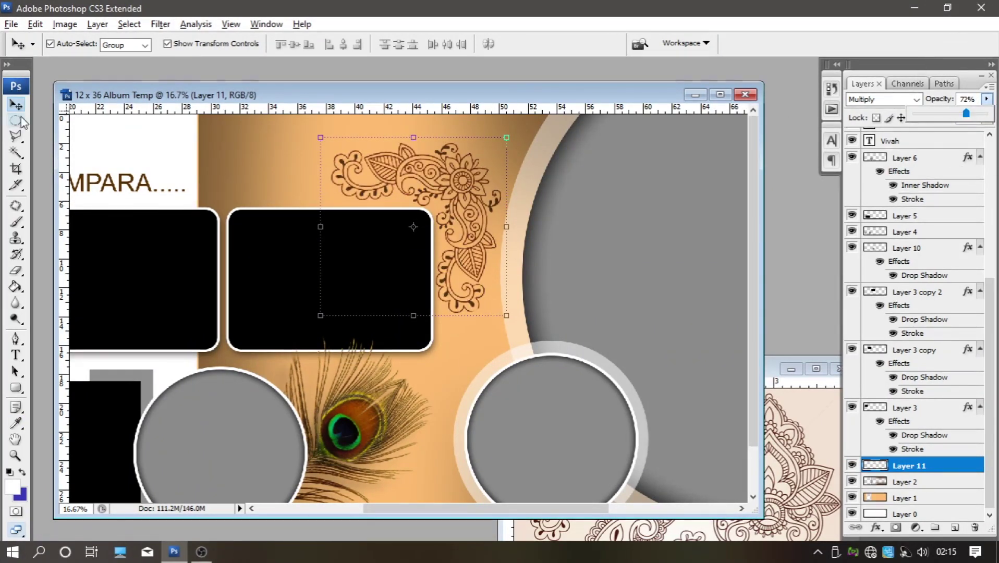
pyautogui.click(16, 136)
pyautogui.hotkey('ctrl', '-')
pyautogui.hotkey('ctrl', '-')
pyautogui.hotkey('ctrl', '-')
pyautogui.hotkey('ctrl', '-')
pyautogui.hotkey('ctrl', '+')
pyautogui.hotkey('ctrl', '+')
pyautogui.hotkey('ctrl', '-')
pyautogui.hotkey('ctrl', '+')
pyautogui.hotkey('ctrl', '+')
pyautogui.hotkey('ctrl', '-')
pyautogui.hotkey('ctrl', '-')
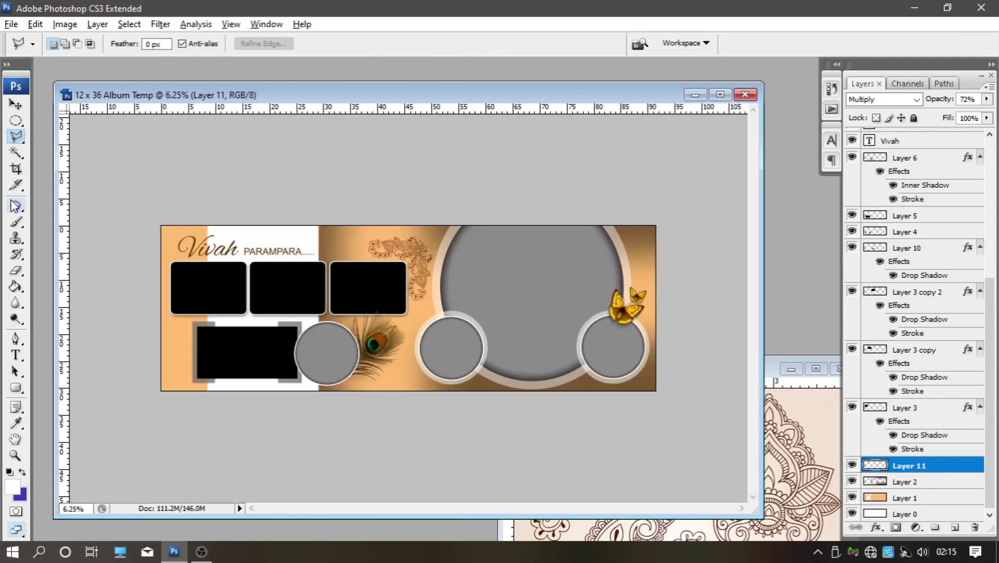
pyautogui.click(771, 369)
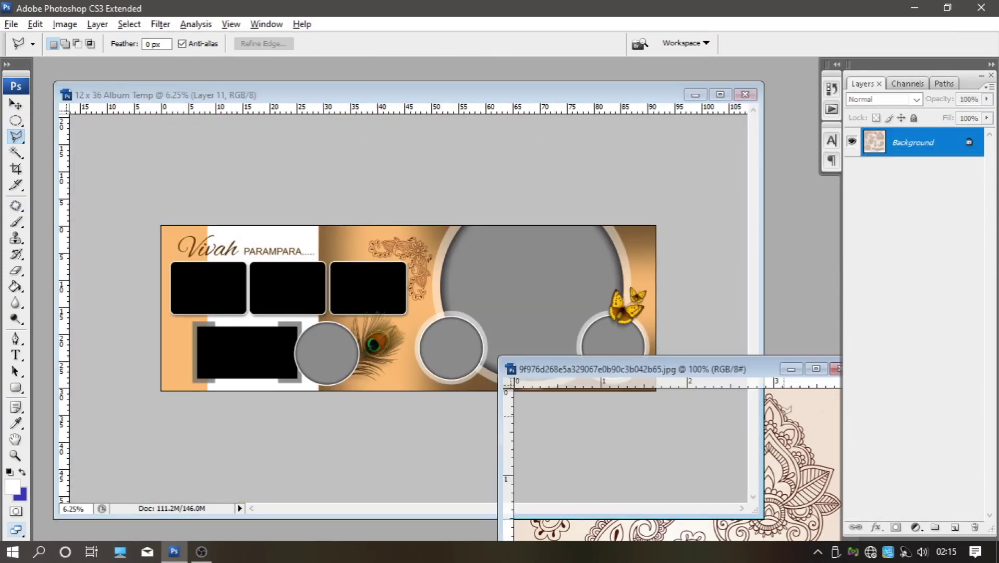
# - Move the selected vertical paisley from the henna sheet into the album as Layer 12
pyautogui.click(504, 224)
pyautogui.moveTo(662, 369); pyautogui.dragTo(448, 150)
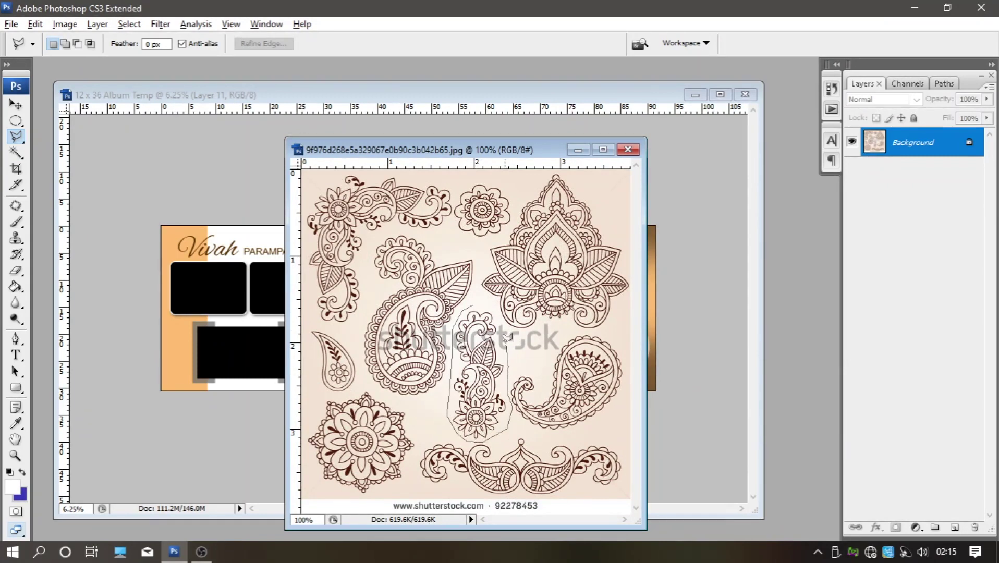
pyautogui.press('v')
pyautogui.moveTo(477, 365); pyautogui.dragTo(629, 199)
pyautogui.hotkey('ctrl', '+')
pyautogui.hotkey('ctrl', '+')
pyautogui.hotkey('ctrl', '+')
pyautogui.hotkey('ctrl', '+')
# - Enlarge the paisley about six times, place it left beside the lower frame, and darken it with Levels
pyautogui.hotkey('ctrl', 't')
pyautogui.moveTo(211, 205); pyautogui.dragTo(234, 157)
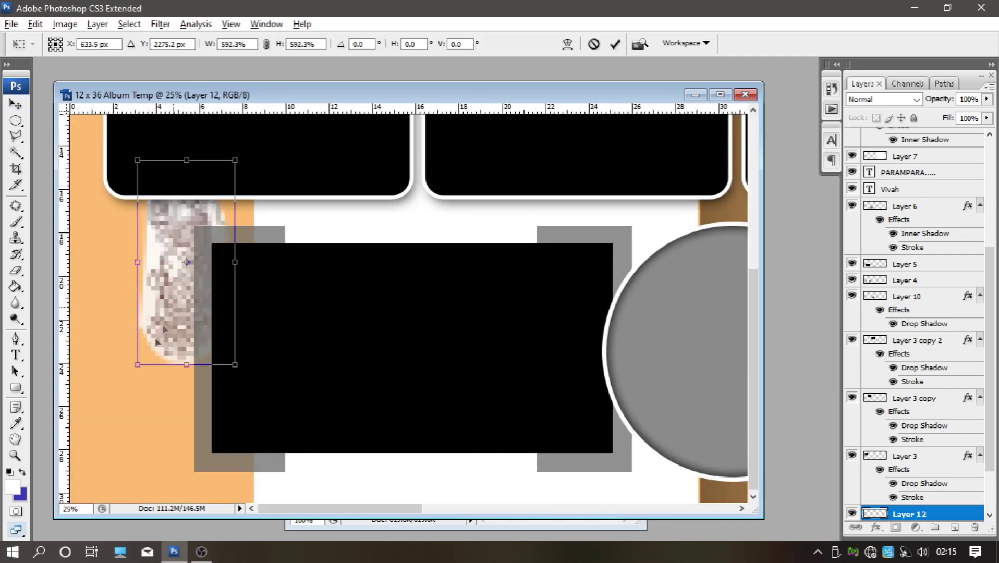
pyautogui.moveTo(173, 302); pyautogui.dragTo(118, 416)
pyautogui.moveTo(178, 268); pyautogui.dragTo(189, 250)
pyautogui.press('Return')
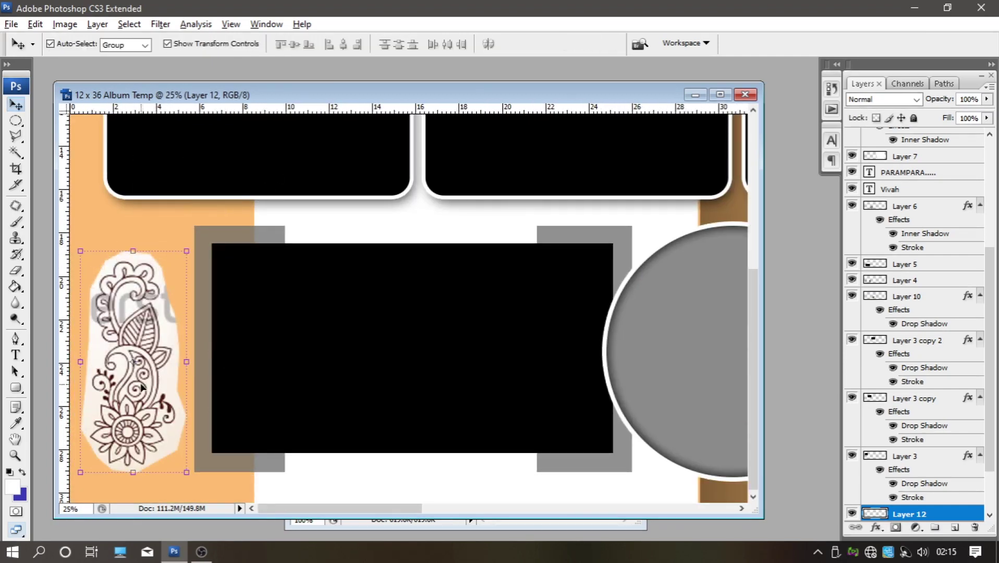
pyautogui.moveTo(81, 361); pyautogui.dragTo(84, 354)
pyautogui.hotkey('ctrl', 'l')
pyautogui.moveTo(765, 238); pyautogui.dragTo(817, 237)
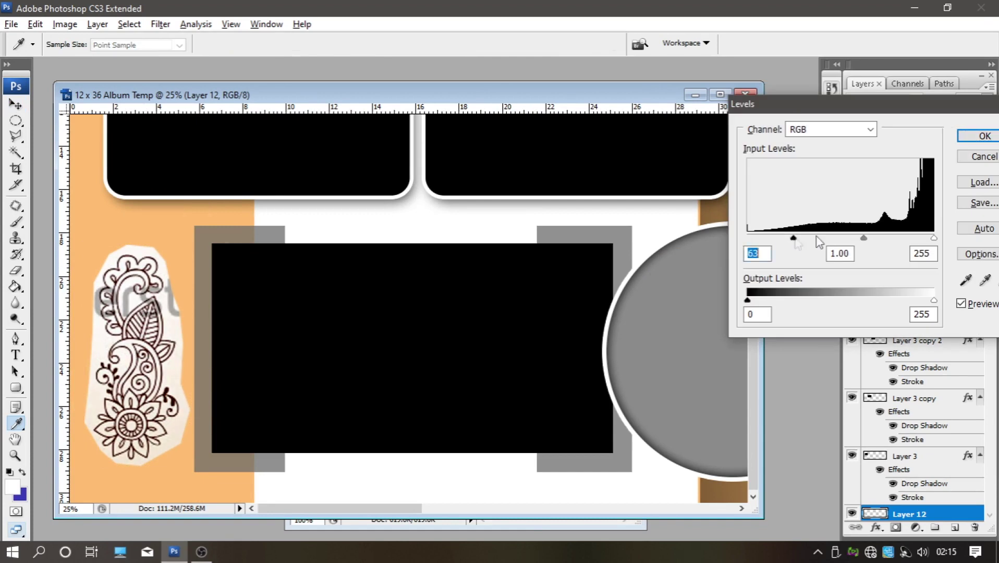
# - Finish the paisley's Levels adjustment and set Layer 12 to Multiply blend mode
pyautogui.moveTo(933, 239)
pyautogui.mouseDown()
pyautogui.moveTo(839, 238)
pyautogui.moveTo(862, 238)
pyautogui.mouseUp()
pyautogui.click(971, 143)
pyautogui.press('v')
pyautogui.click(878, 99)
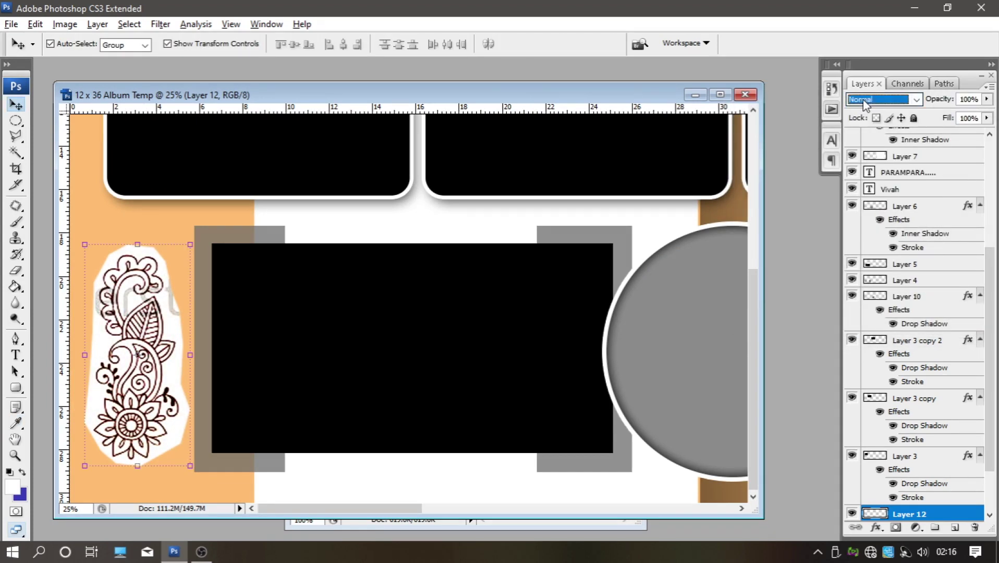
pyautogui.press('Down')
pyautogui.press('Down')
pyautogui.press('Down')
pyautogui.press('Down')
pyautogui.press('Up')
pyautogui.press('Up')
pyautogui.press('Up')
pyautogui.press('Down')
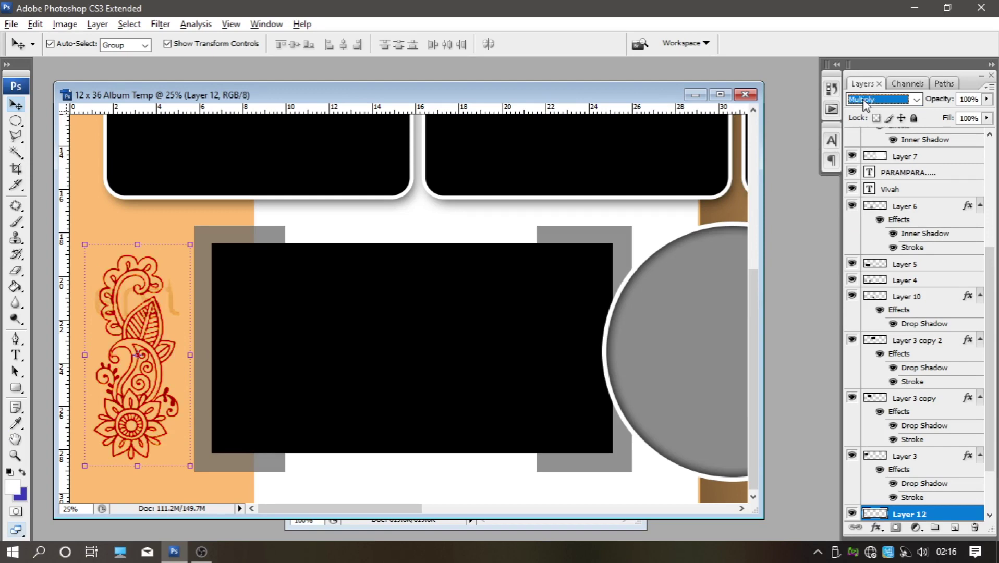
# - Scale the paisley up by about a third, to roughly 133%
pyautogui.hotkey('ctrl', 't')
pyautogui.moveTo(191, 465); pyautogui.dragTo(207, 498)
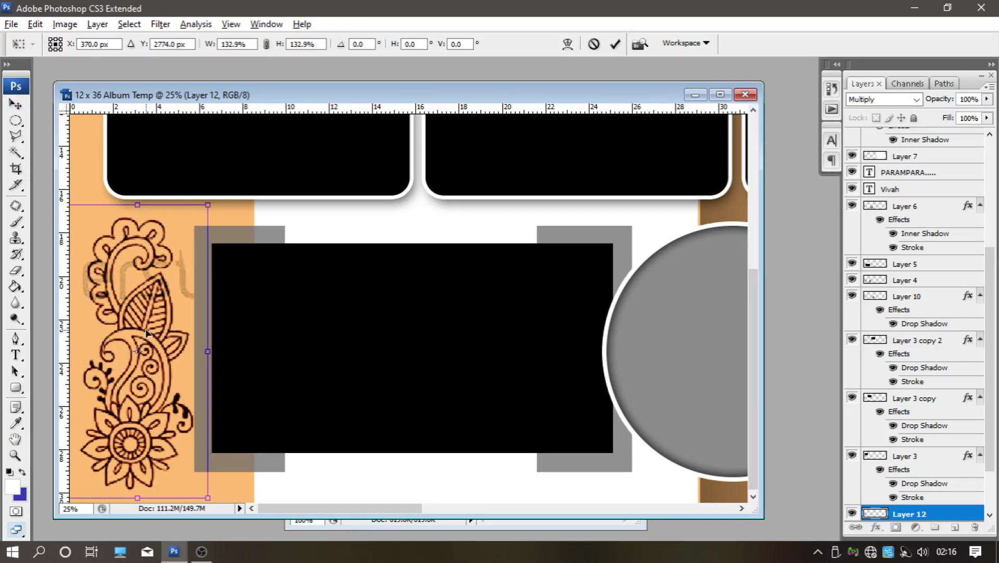
pyautogui.press('Return')
pyautogui.scroll(1, 131, 316)
pyautogui.scroll(1, 131, 316)
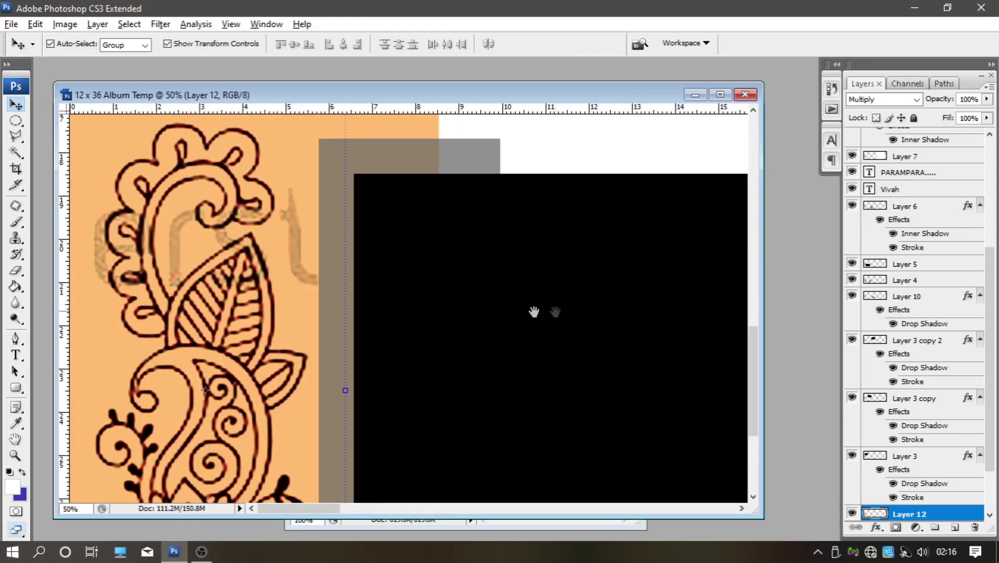
pyautogui.click(15, 271)
pyautogui.rightClick(254, 287)
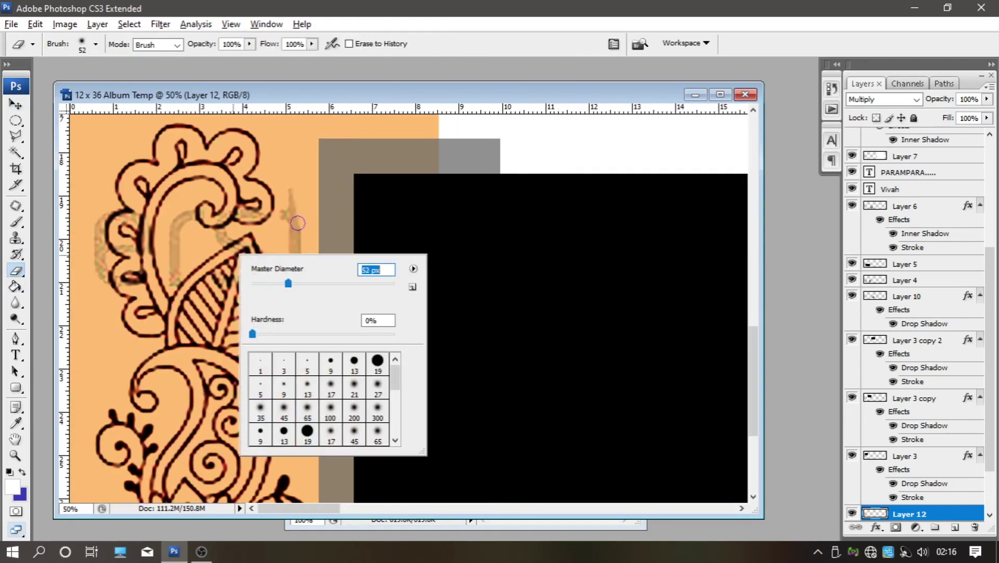
# - Erase the faint watermark traces beside the paisley with a 52 px soft brush
pyautogui.press('Return')
pyautogui.moveTo(297, 223); pyautogui.dragTo(293, 221)
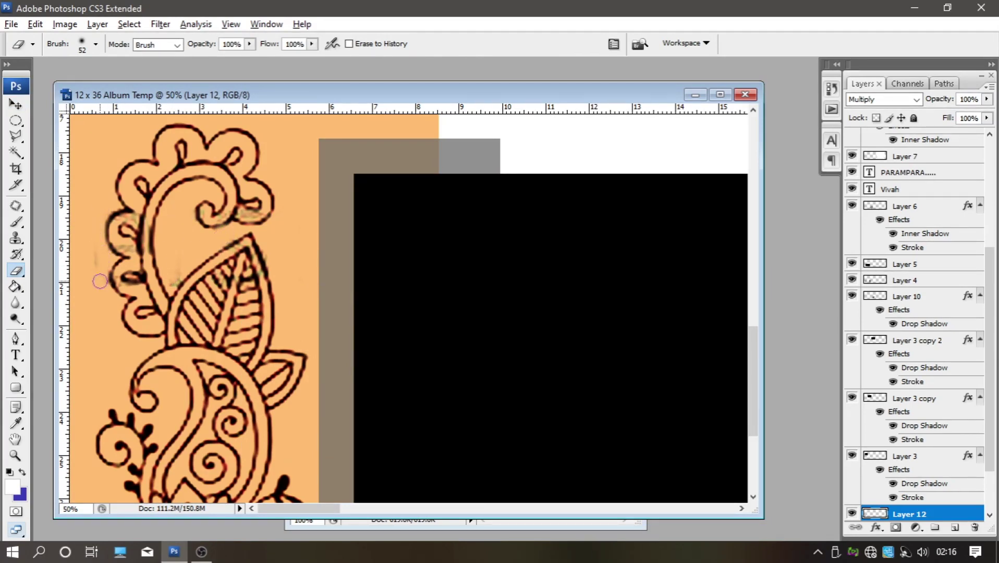
pyautogui.hotkey('ctrl', '-')
pyautogui.hotkey('ctrl', '-')
pyautogui.hotkey('ctrl', '-')
pyautogui.hotkey('ctrl', '-')
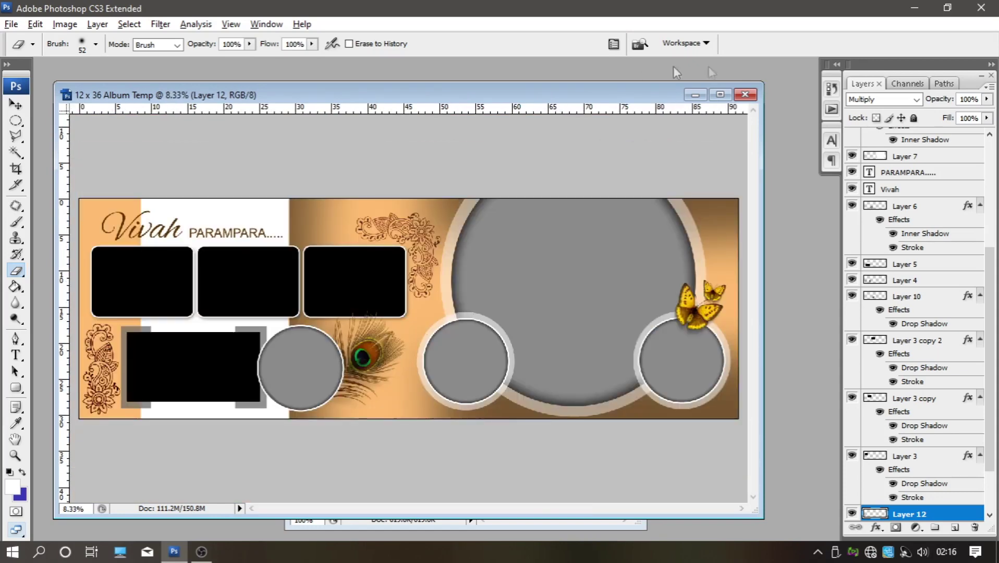
# - Set Layer 12's opacity to 72% and zoom out on the album
pyautogui.click(986, 99)
pyautogui.moveTo(987, 114); pyautogui.dragTo(961, 116)
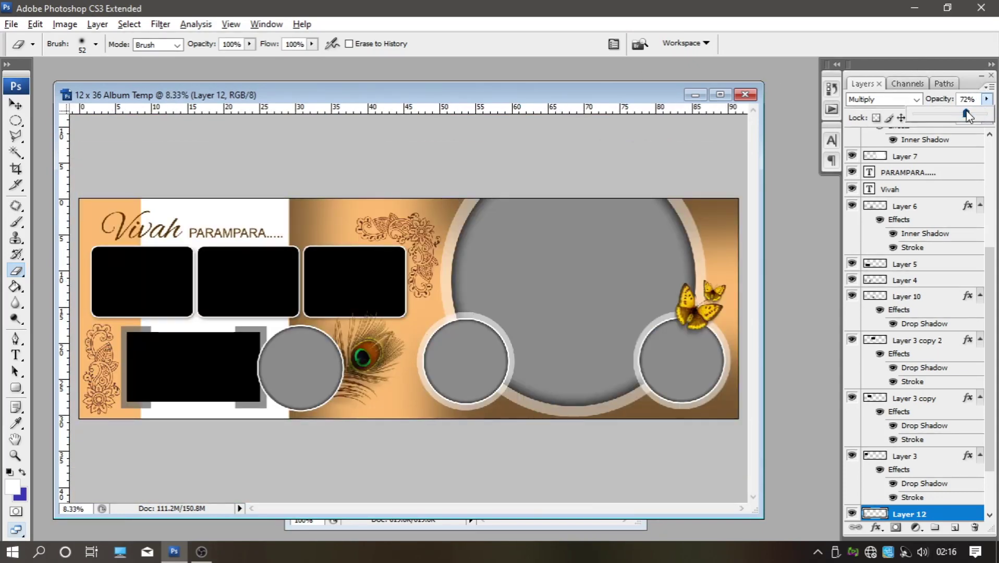
pyautogui.click(17, 136)
pyautogui.hotkey('ctrl', '-')
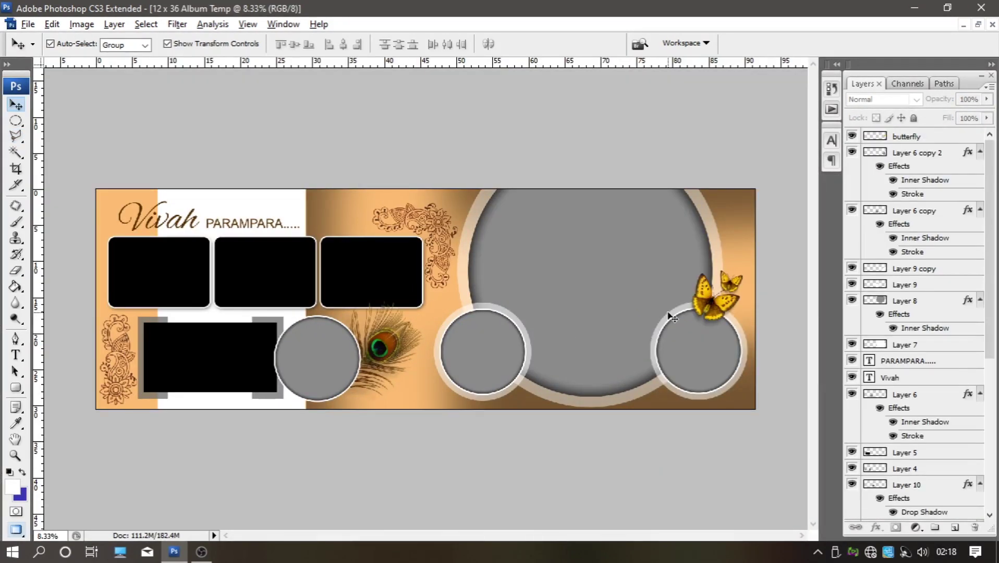
# - Save the spread as Photoshop PSD '12x36 5' in ALBUM DESIGN > MY TEMPLATE, keeping maximum compatibility
pyautogui.click(28, 24)
pyautogui.click(39, 205)
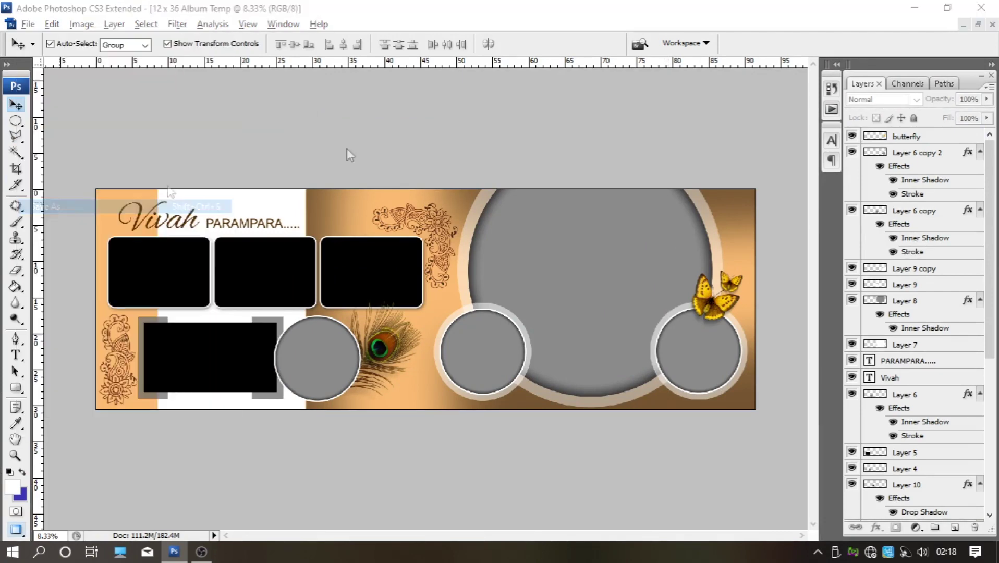
pyautogui.scroll(-5, 834, 209)
pyautogui.doubleClick(600, 215)
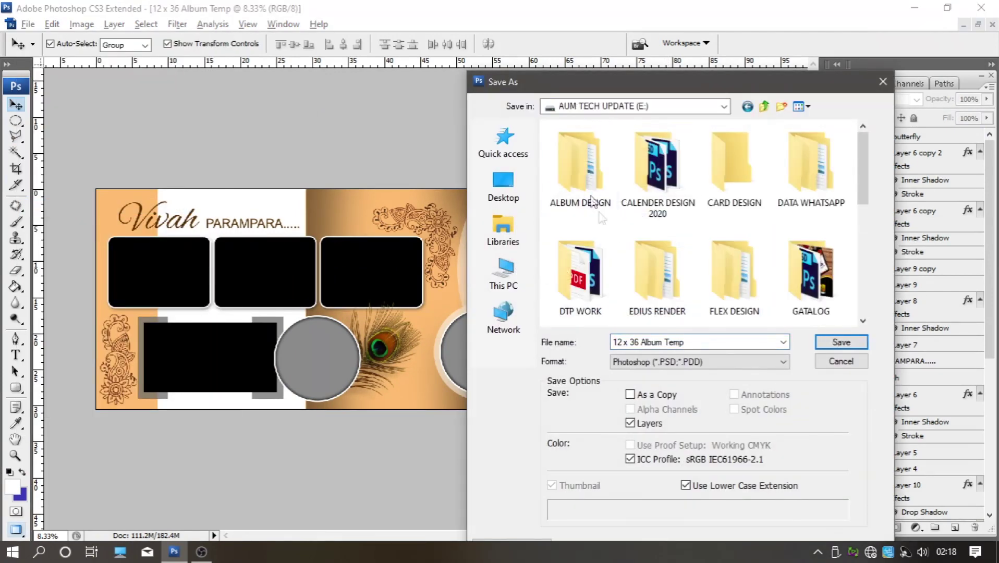
pyautogui.doubleClick(584, 158)
pyautogui.click(811, 167)
pyautogui.click(676, 341)
pyautogui.press('BackSpace')
pyautogui.write('5')
pyautogui.click(826, 342)
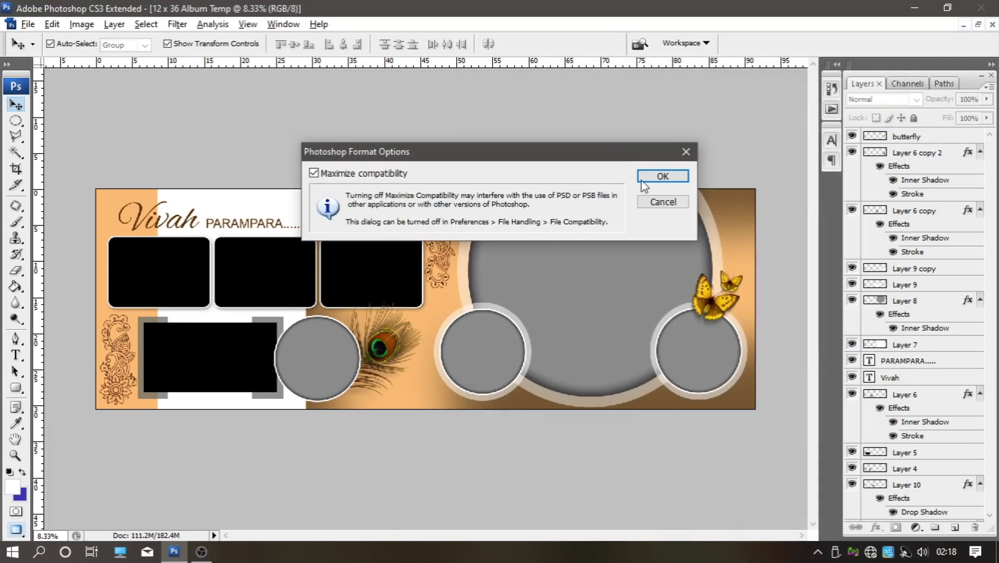
pyautogui.click(657, 176)
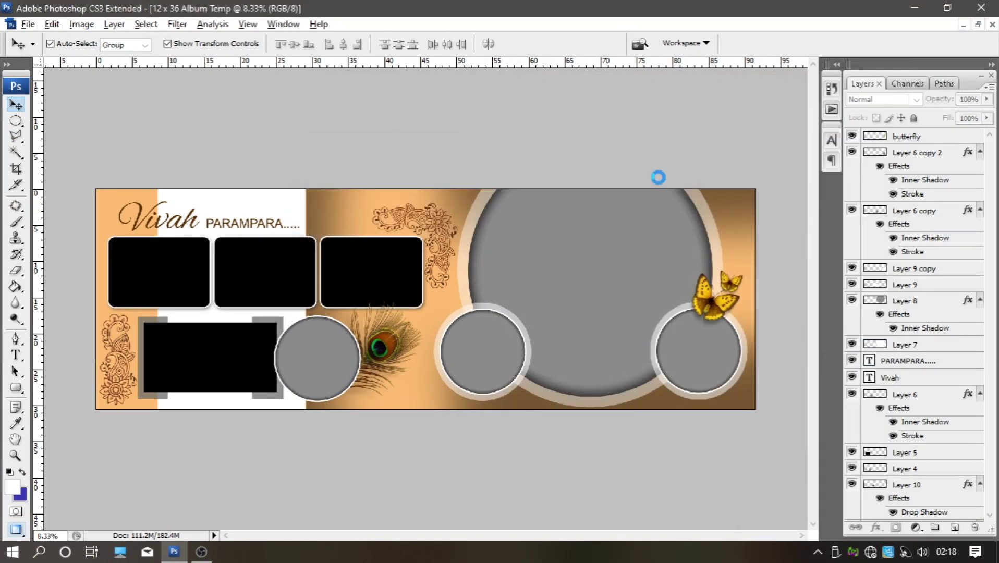